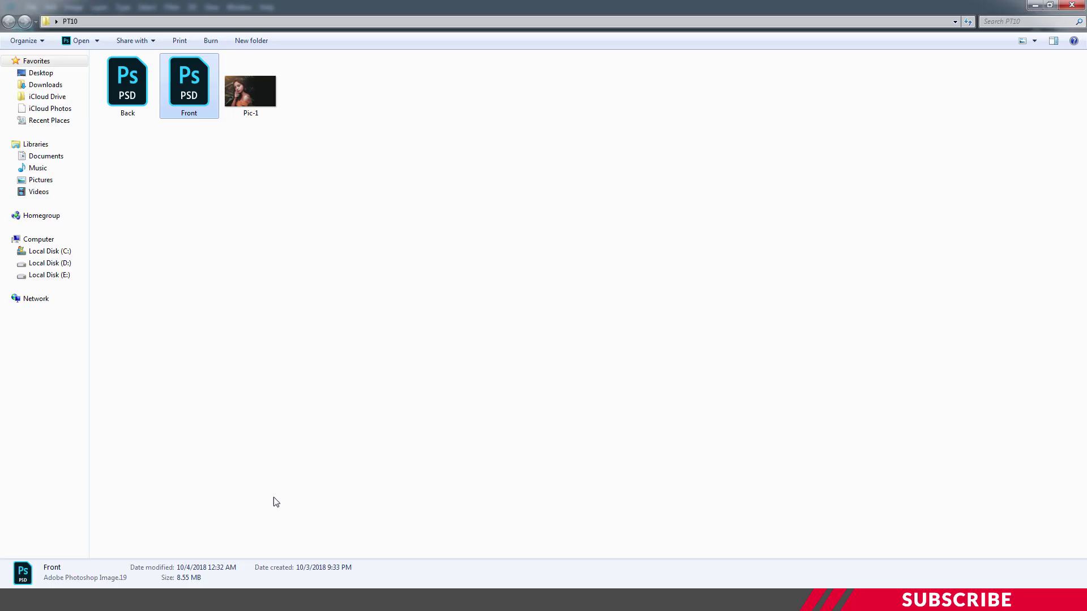
Open Front.psd from the PT10 folder in Photoshop
left_click(204, 151)
double_click(187, 82)
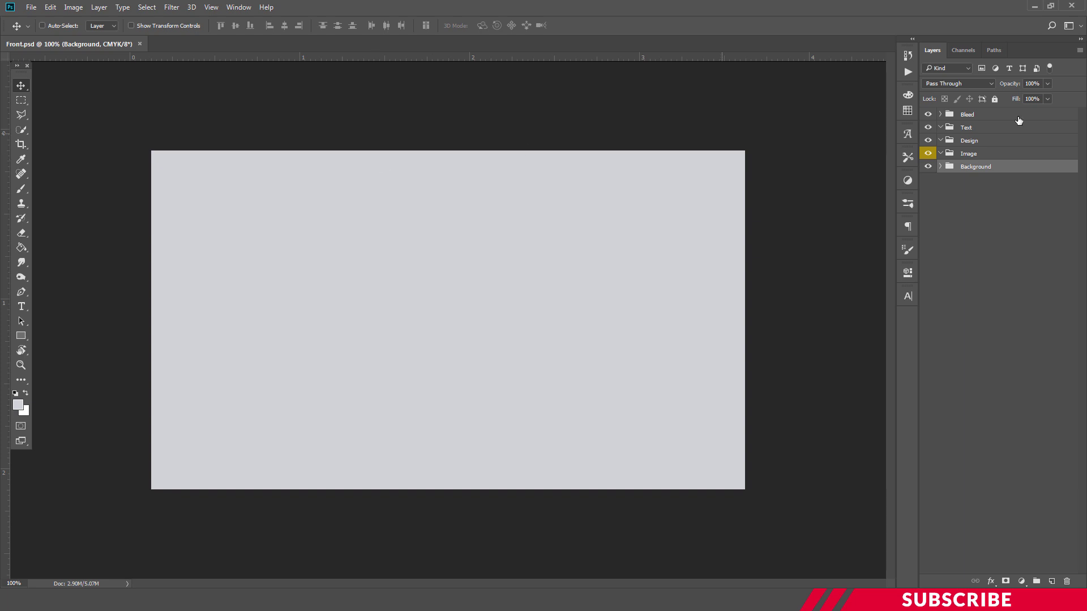
Add an empty layer inside the Image group and open Pic-1.png in Photoshop
left_click(977, 162)
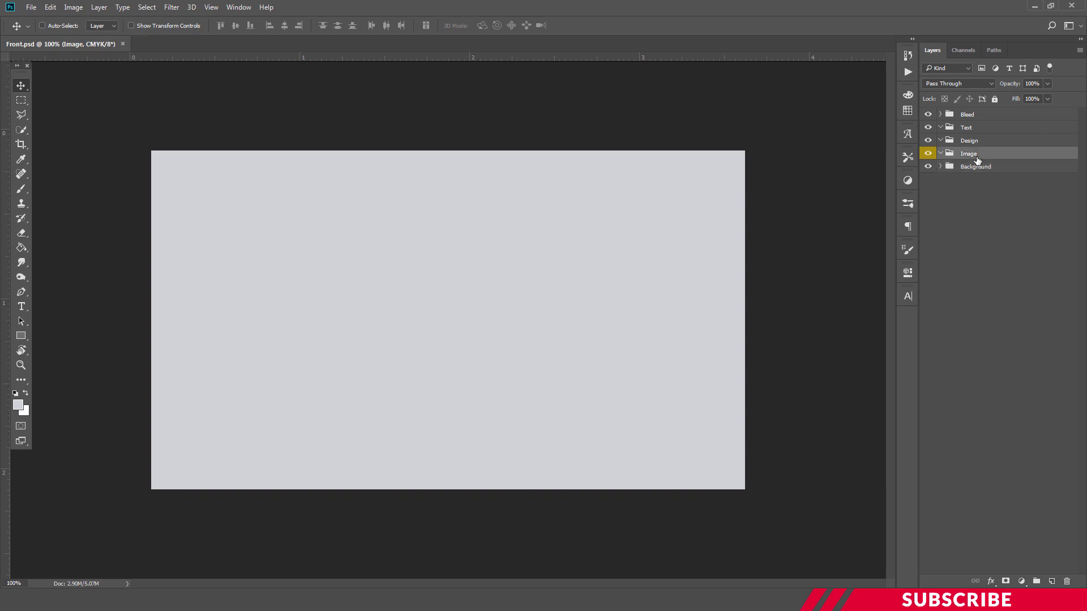
left_click(1051, 582)
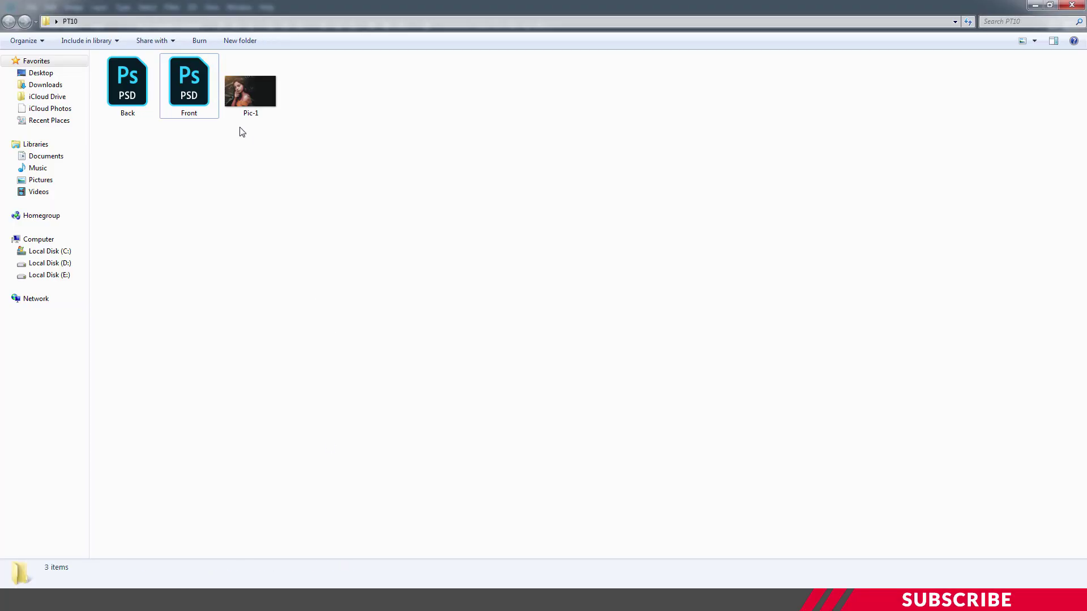
left_click(242, 87)
right_click(242, 87)
mouse_move(278, 190)
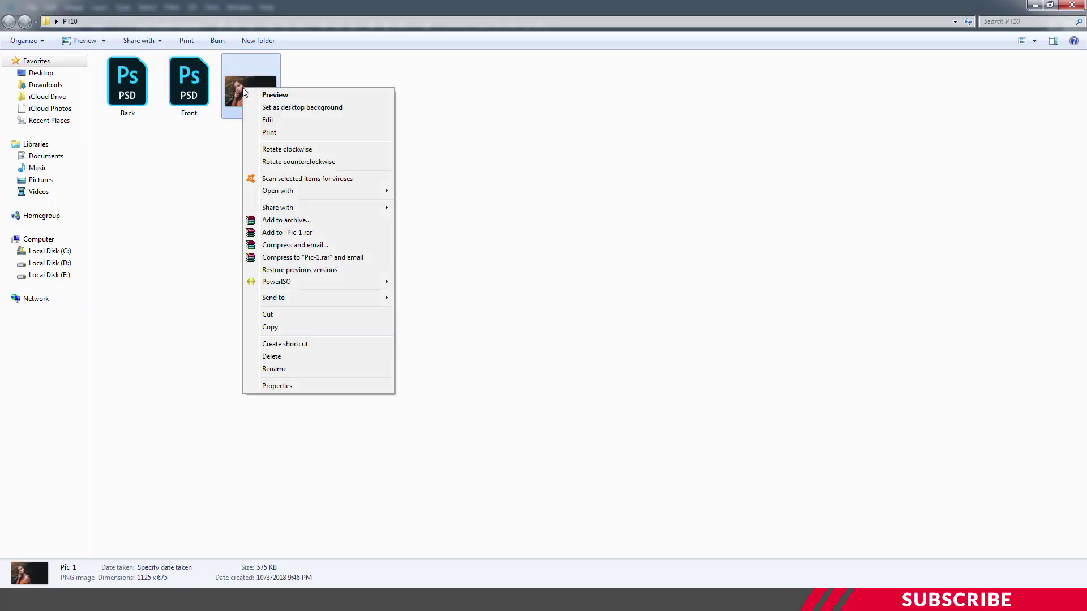
left_click(412, 192)
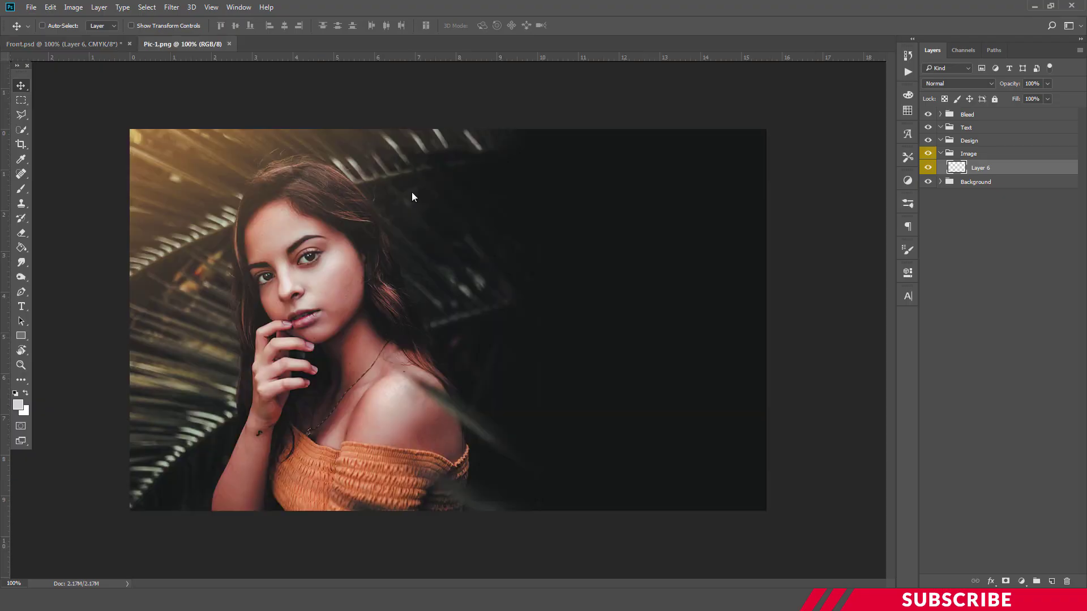
Drag the Pic-1 portrait onto the Front card as a new layer, then close Pic-1
left_click_drag(215, 45, 251, 147)
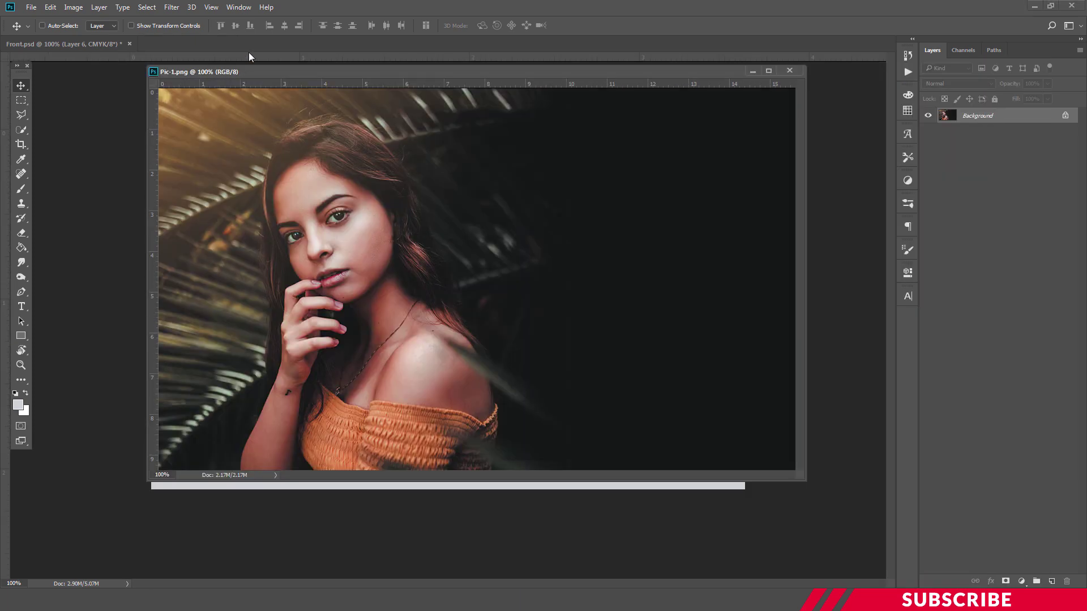
left_click_drag(260, 73, 465, 66)
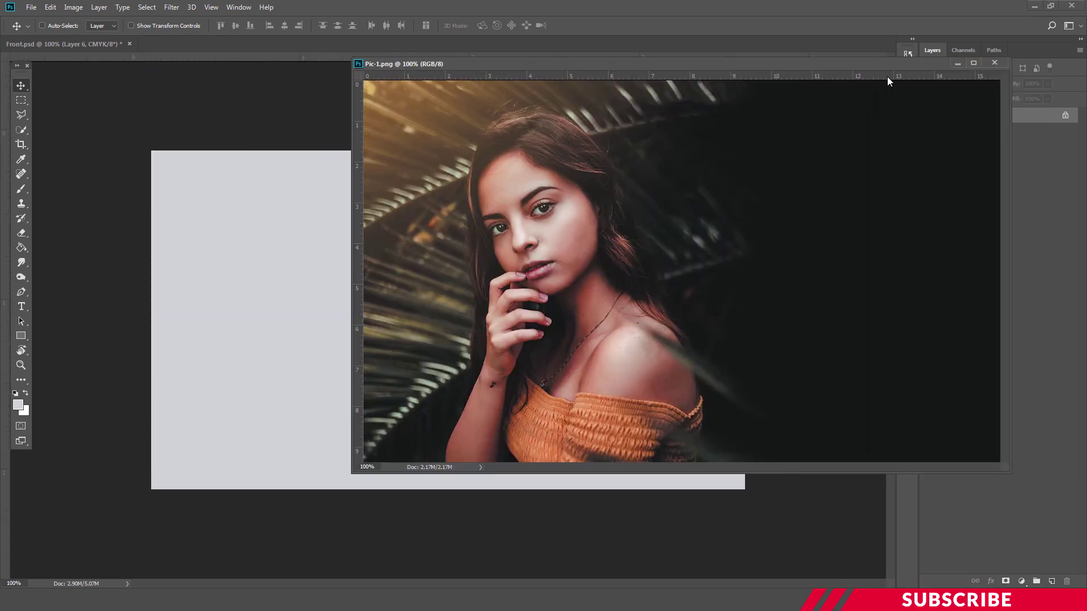
left_click_drag(754, 64, 817, 49)
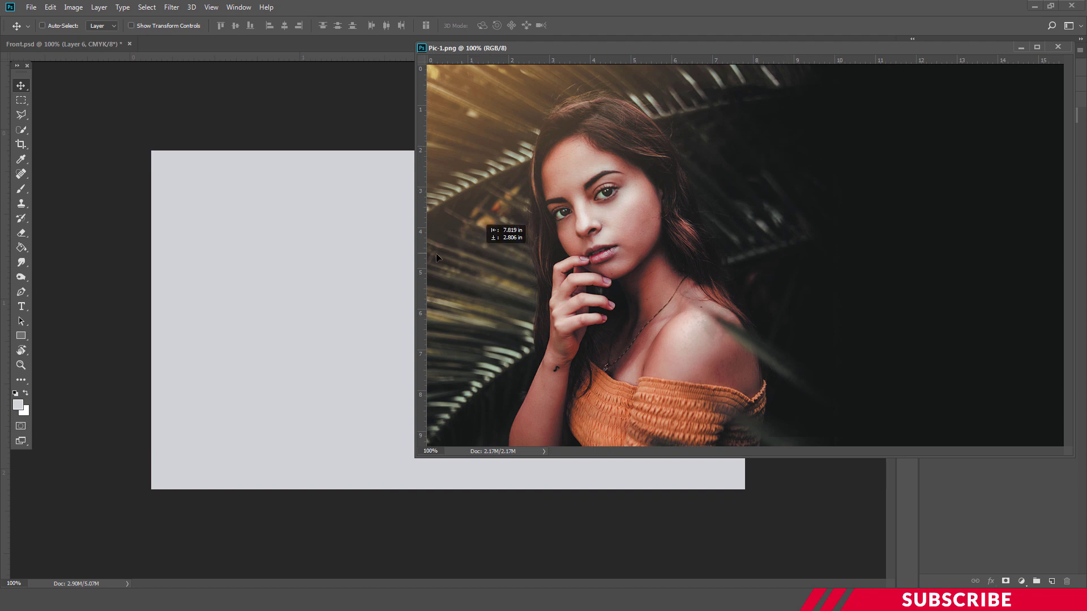
left_click_drag(491, 233, 351, 260)
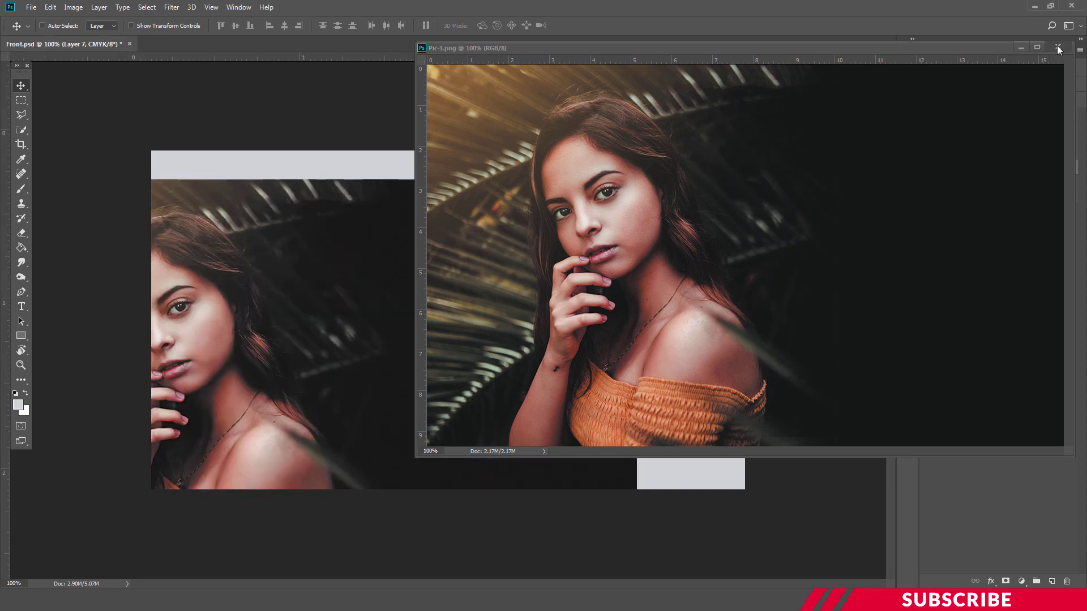
left_click(1057, 47)
Position the portrait layer so it covers the card up to its right edge
left_click_drag(517, 259, 561, 245)
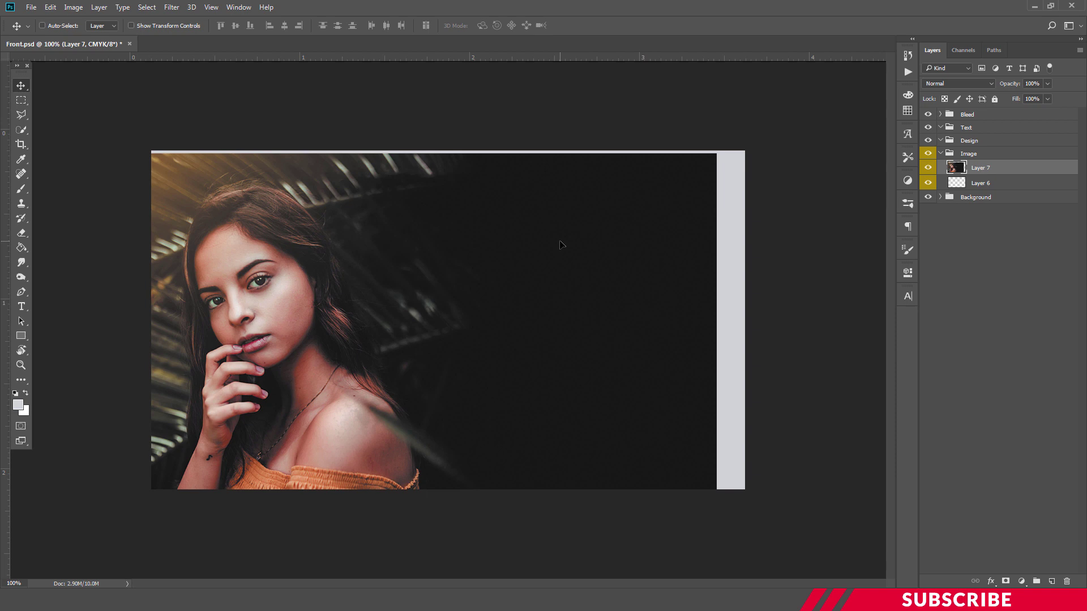
key("ctrl+minus")
left_click_drag(491, 291, 508, 286)
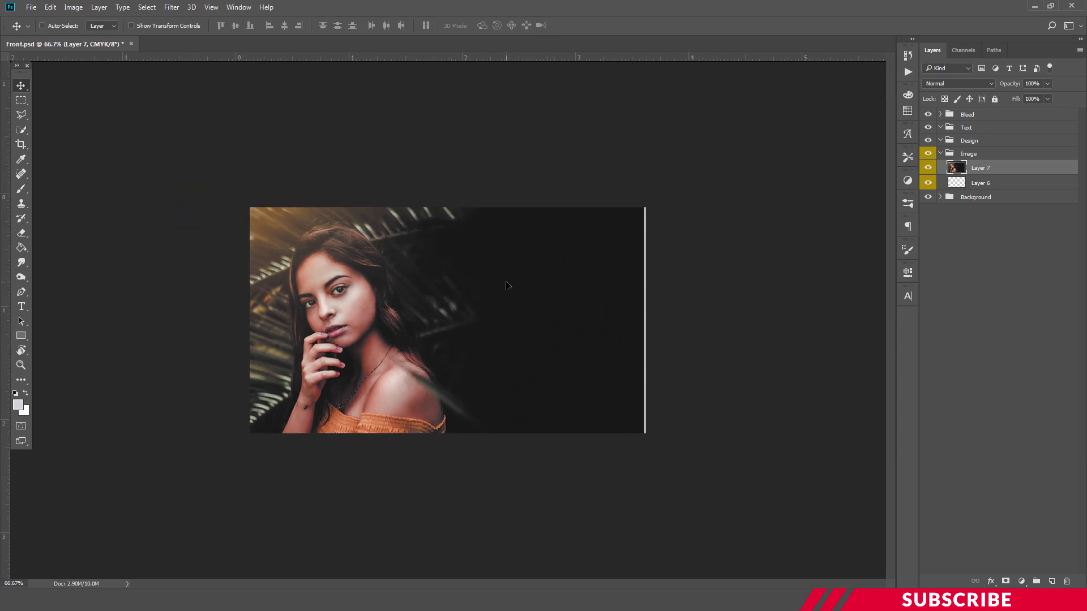
key("ctrl")
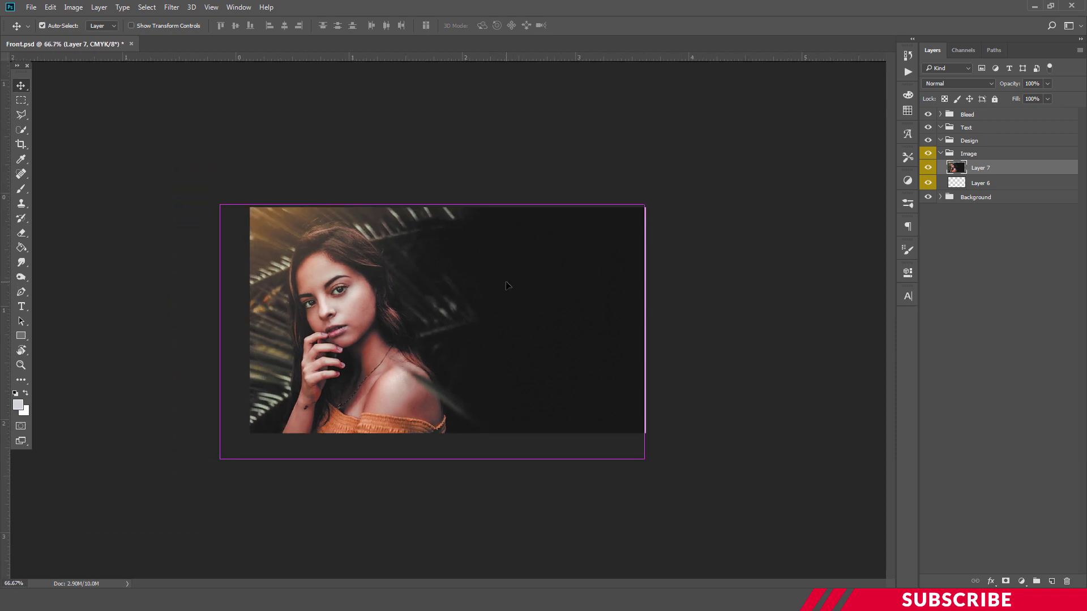
left_click_drag(535, 267, 550, 263)
key("ctrl")
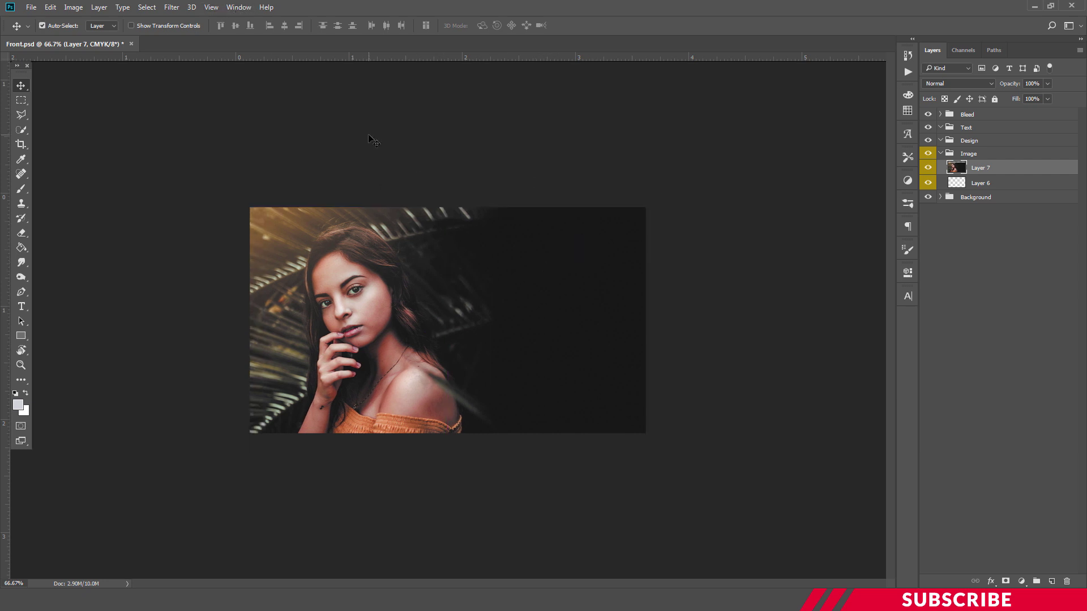
key("ctrl+semicolon")
Turn on View > Show > Guides for the card
left_click(211, 7)
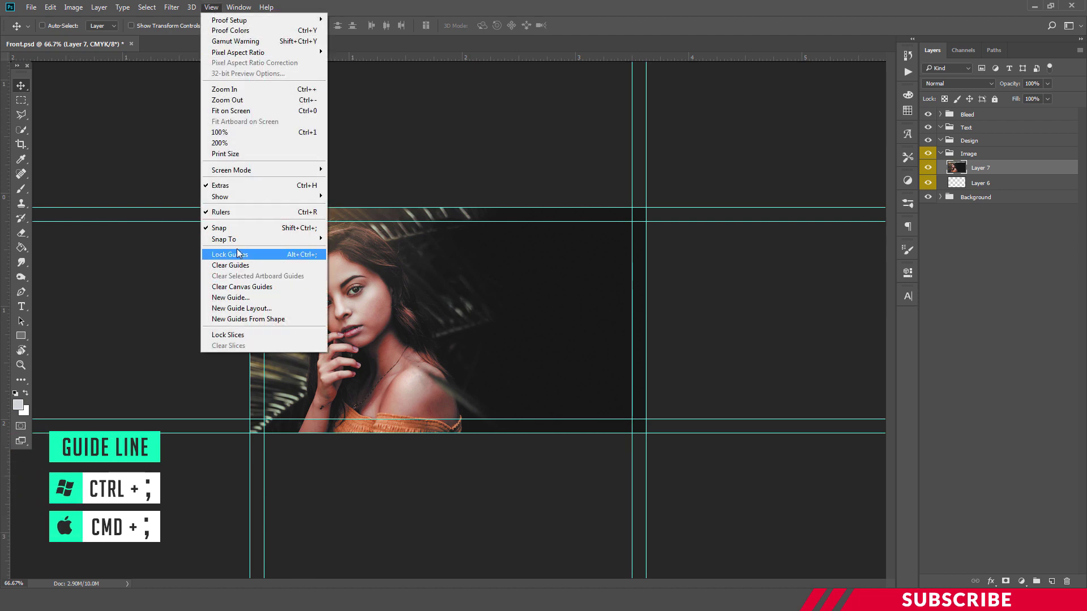
mouse_move(221, 196)
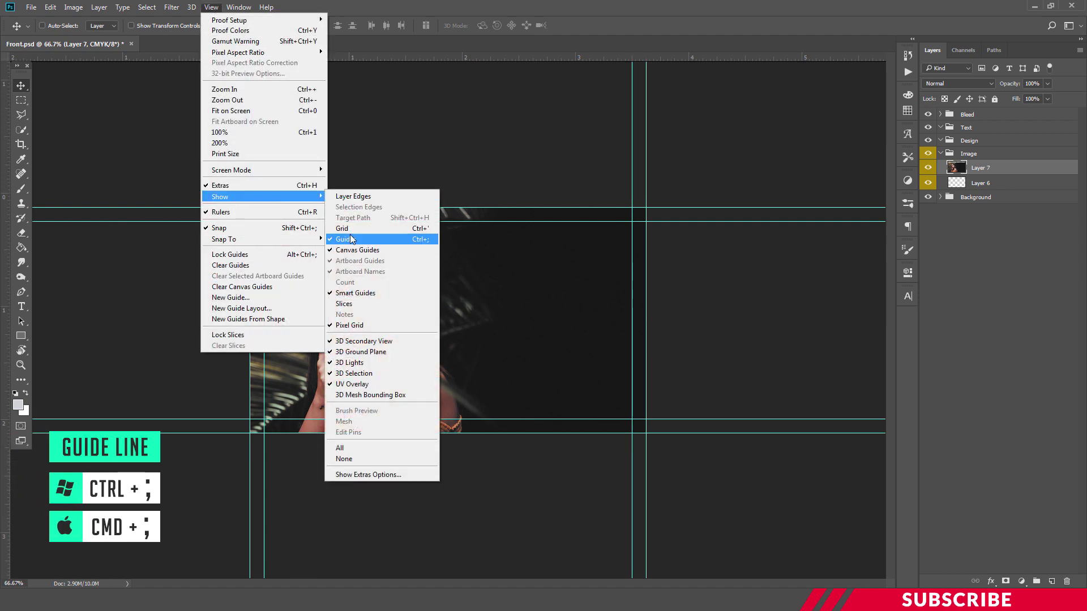
left_click(592, 9)
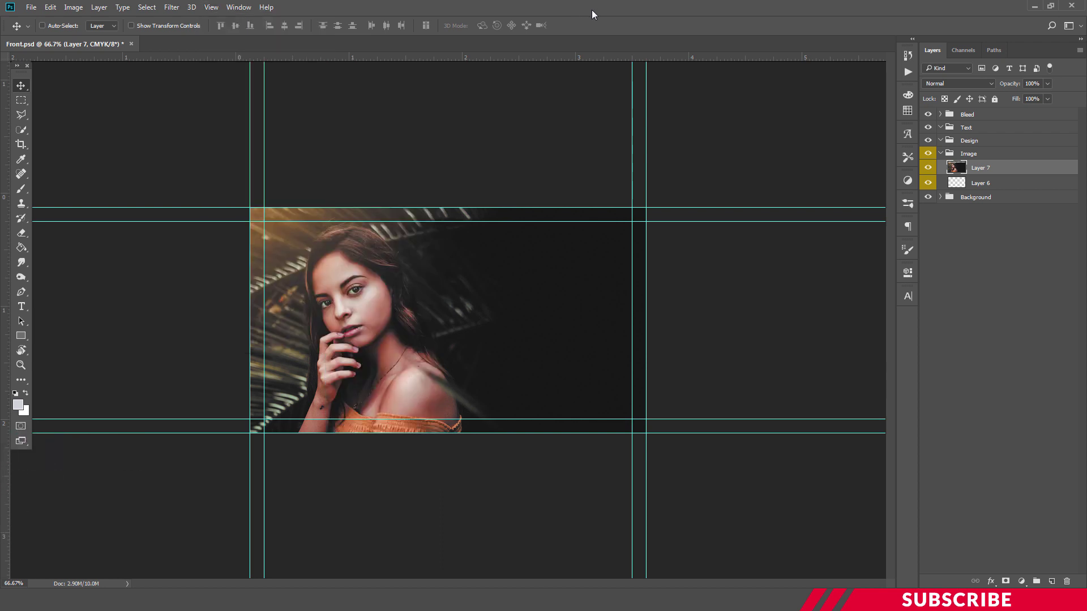
key("ctrl+plus")
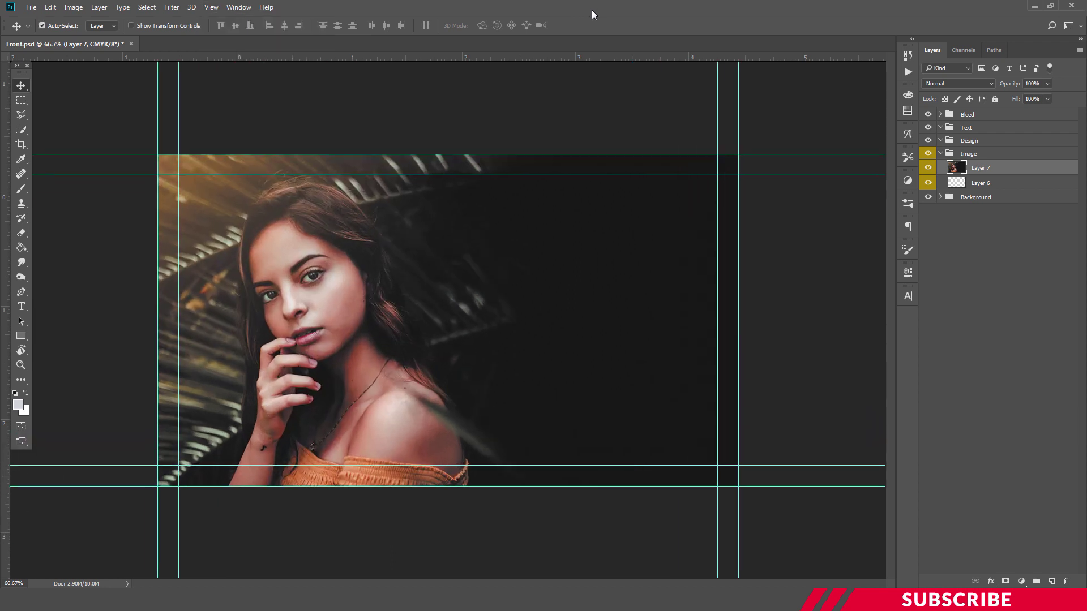
key("ctrl+minus")
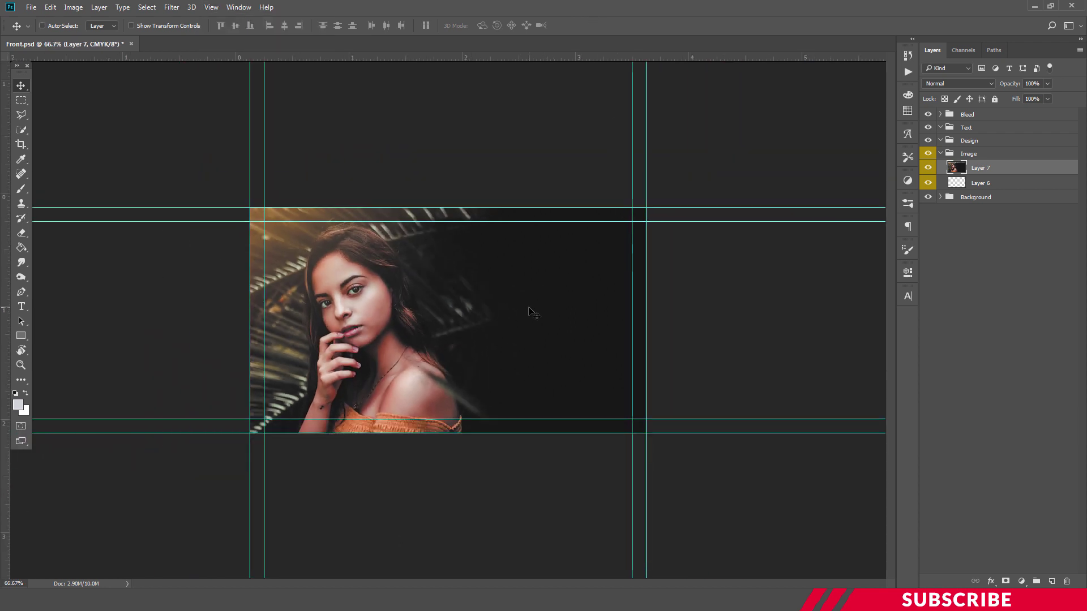
Nudge the portrait slightly up and left within the guides and commit the transform
key("ctrl+t")
left_click_drag(518, 305, 528, 301)
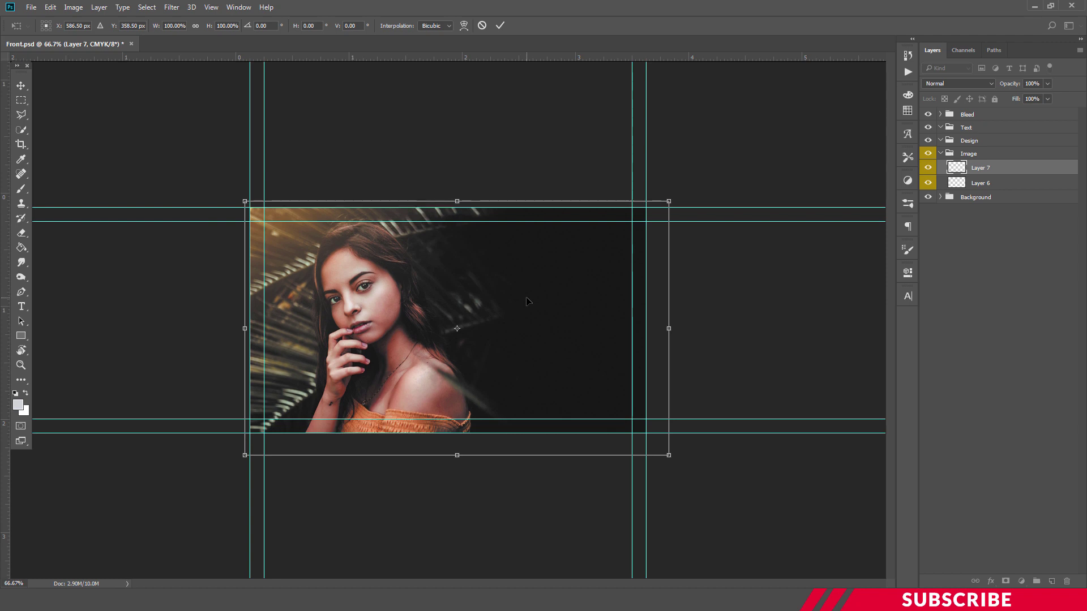
key("shift+Up")
key("Up")
key("Up")
key("Up")
key("Up")
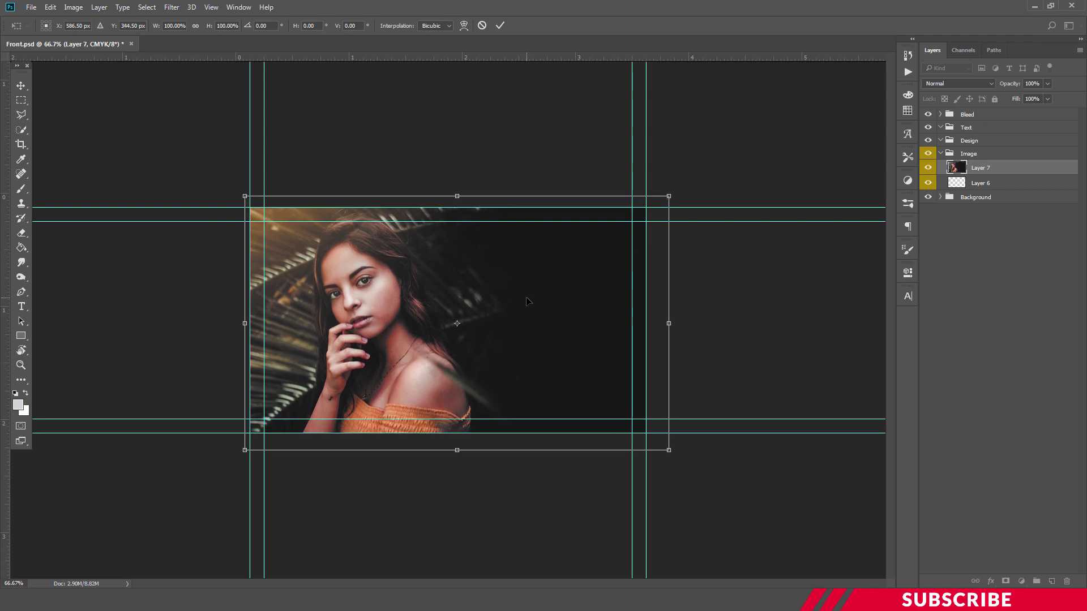
key("Up")
key("Up")
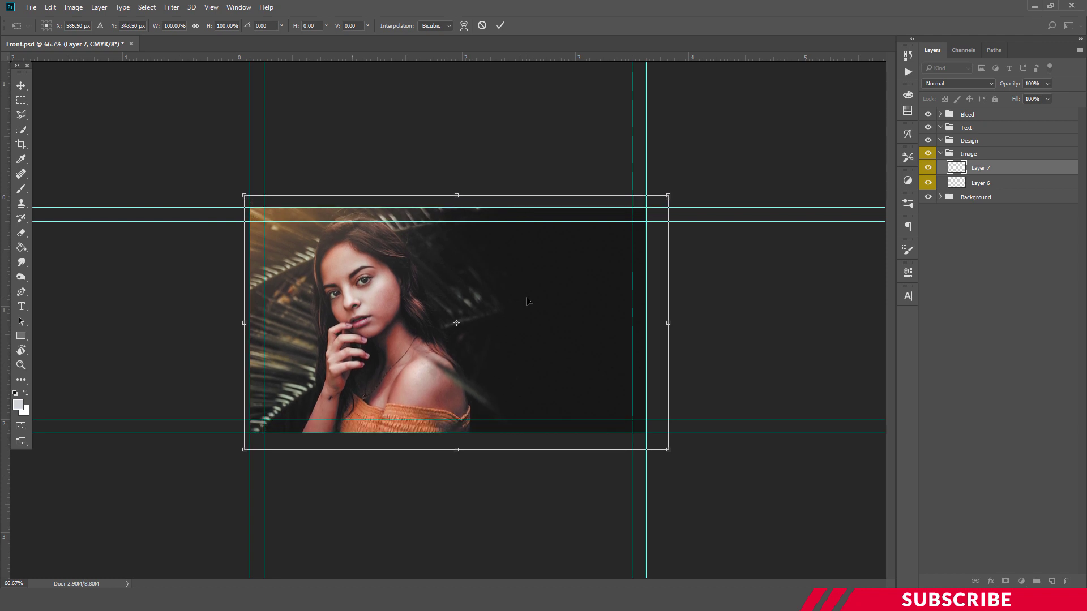
key("Left")
key("Left")
key("Left")
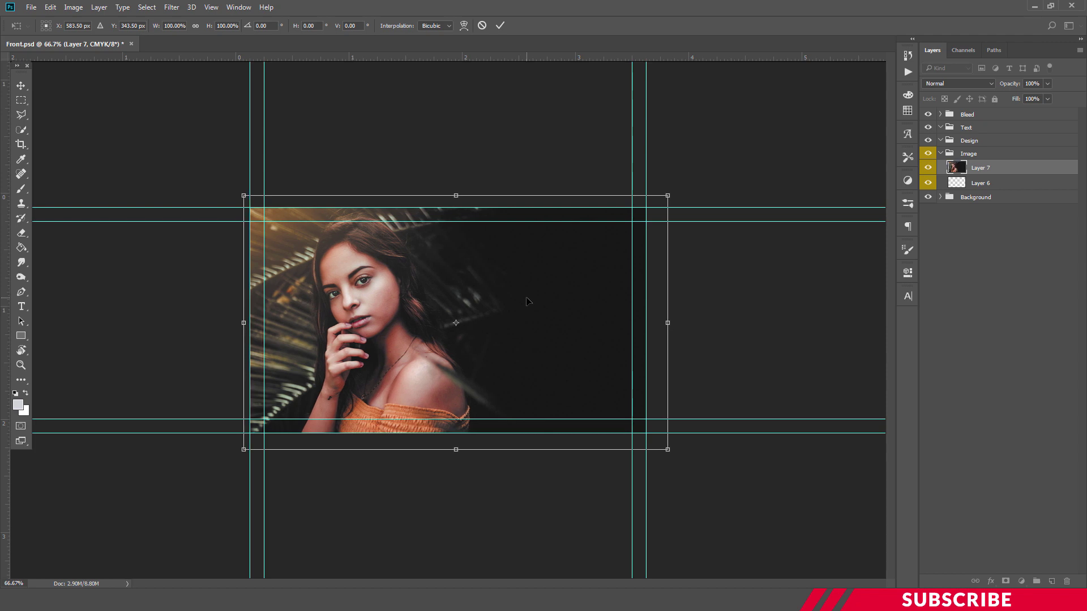
key("Left")
key("Left")
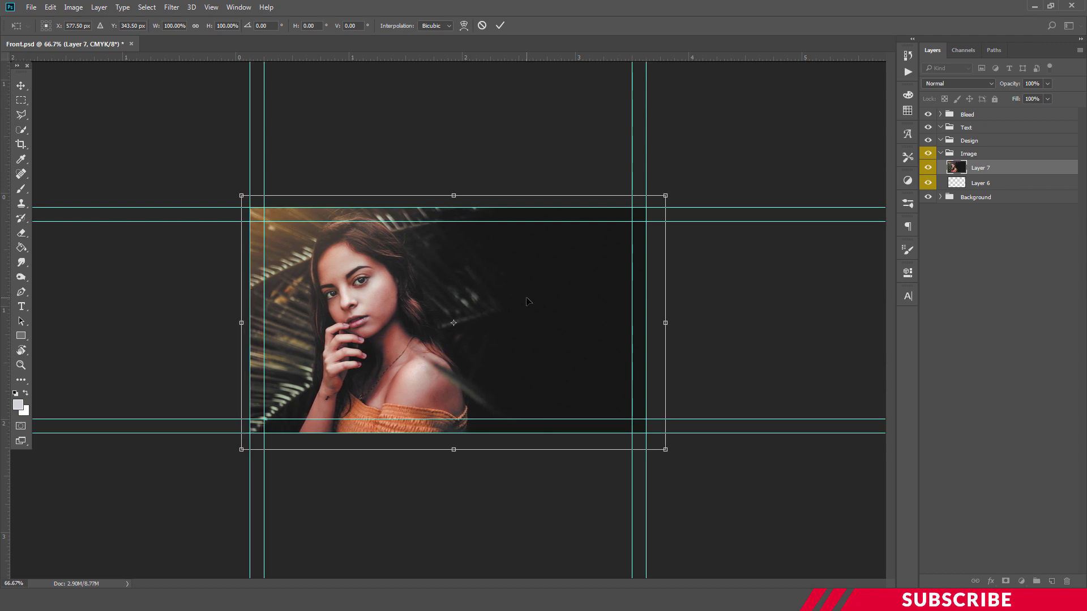
key("Left")
key("Return")
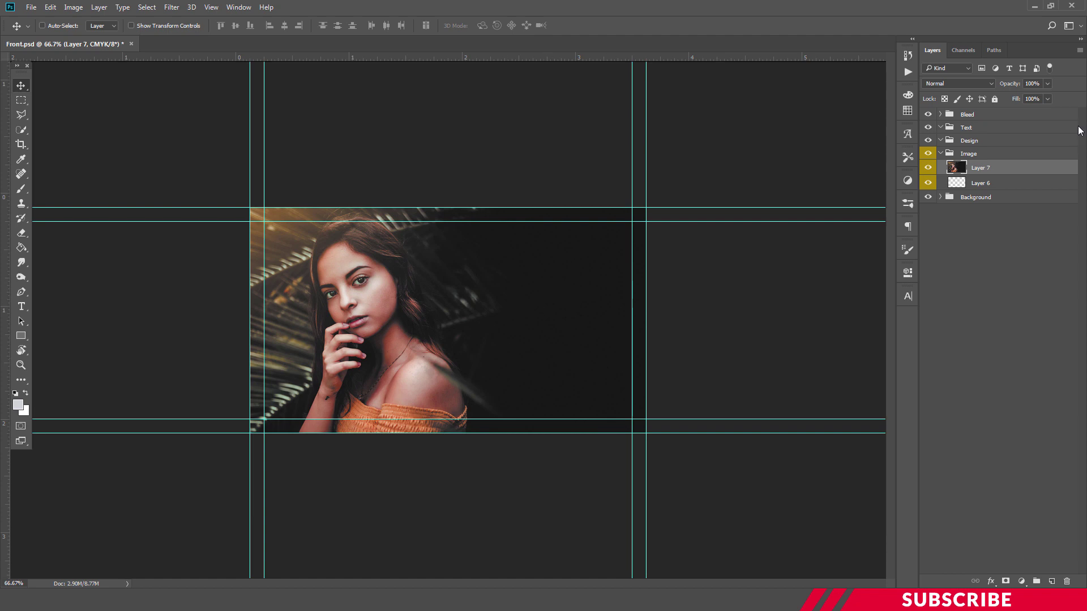
Add an empty Layer 8 in the Text group and set a white foreground for the Type tool
left_click(956, 127)
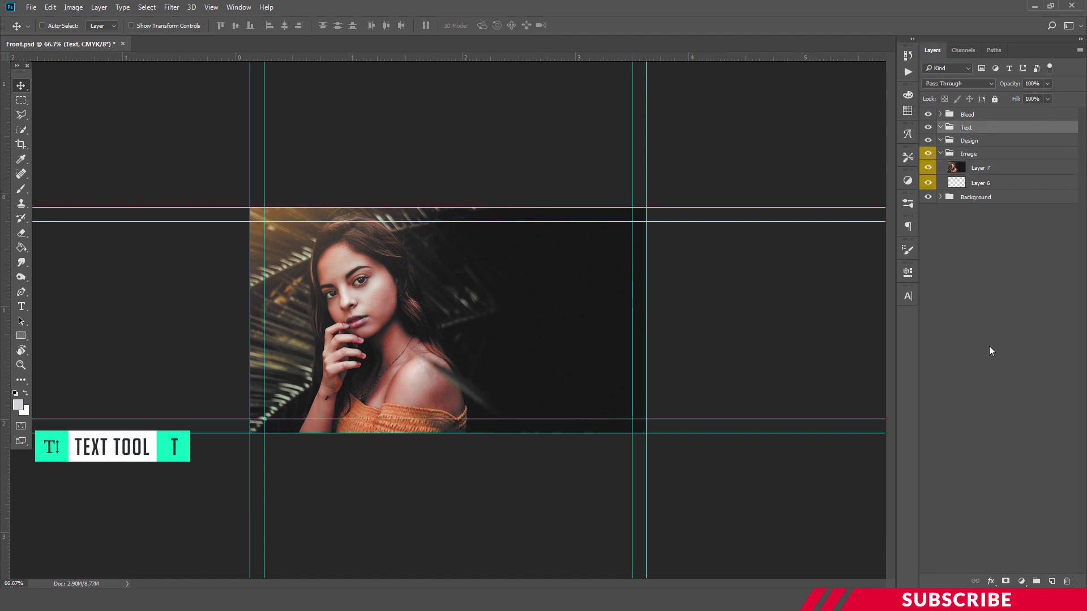
left_click(1052, 582)
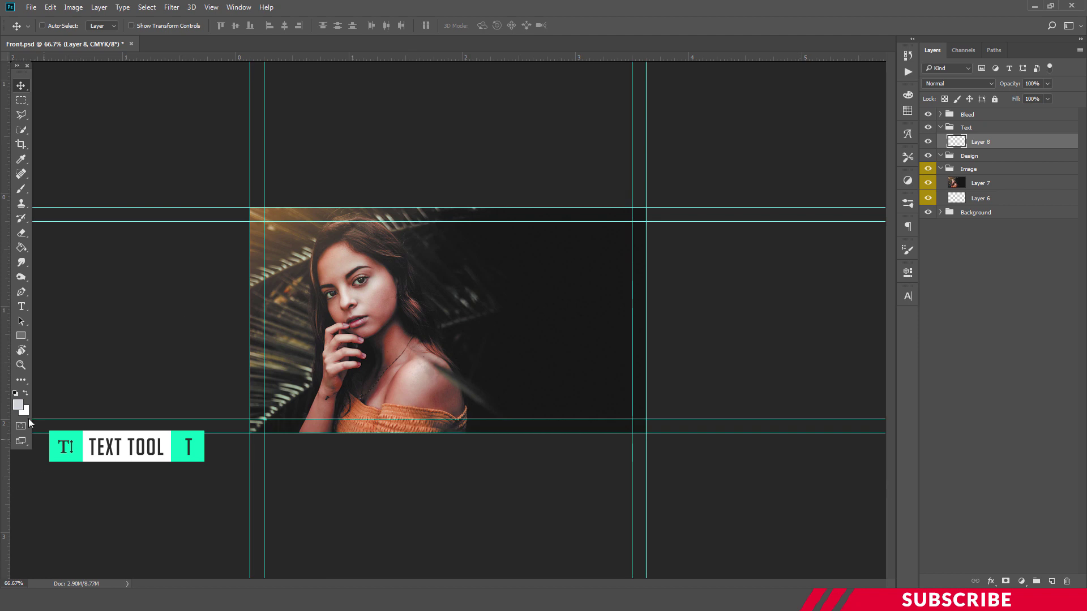
left_click(18, 405)
left_click(762, 328)
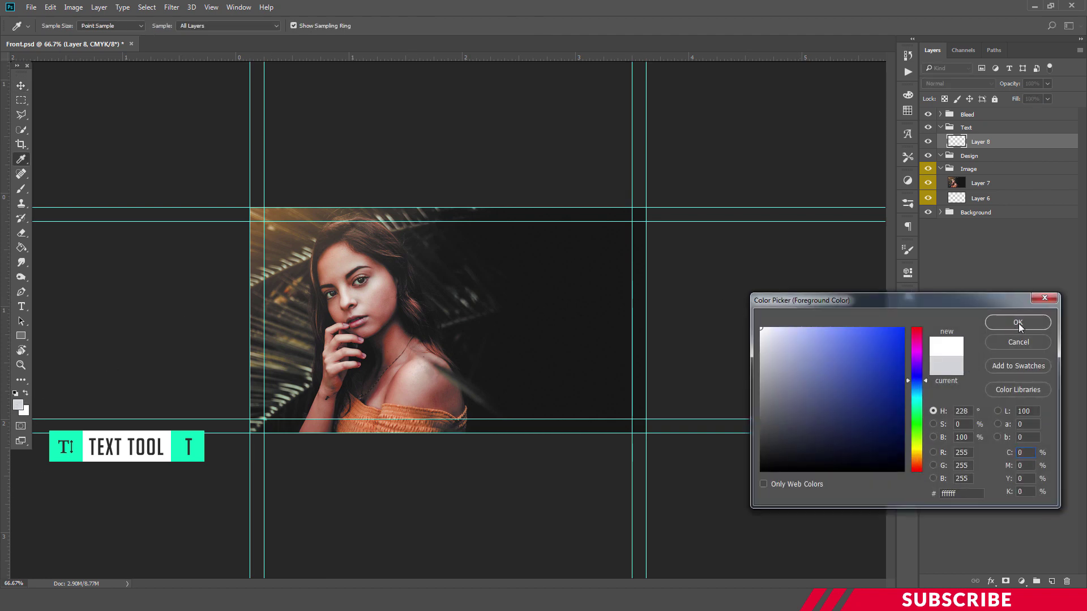
left_click(1017, 322)
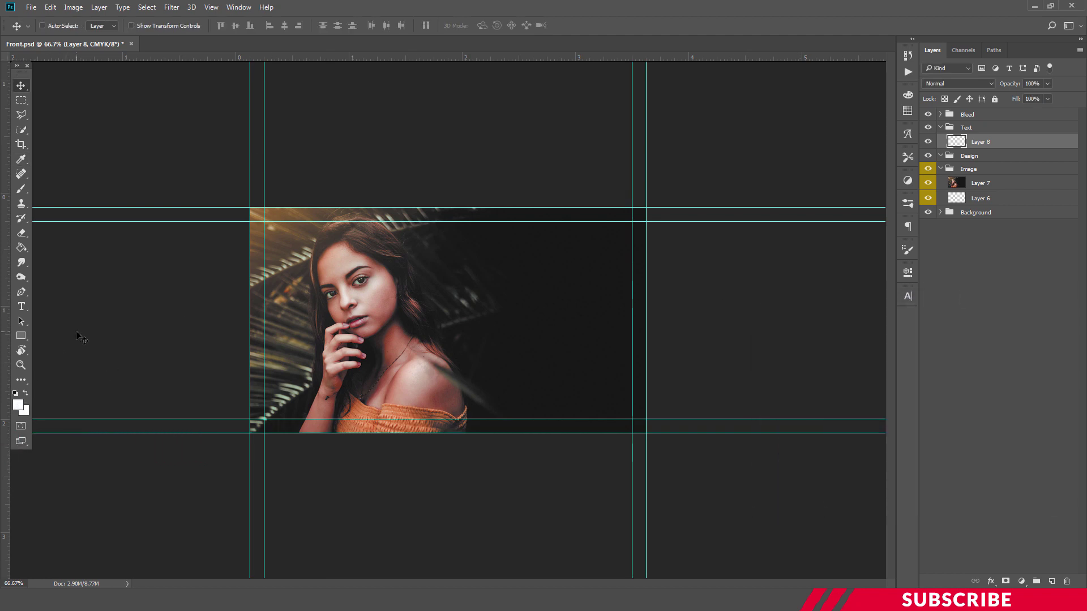
key("t")
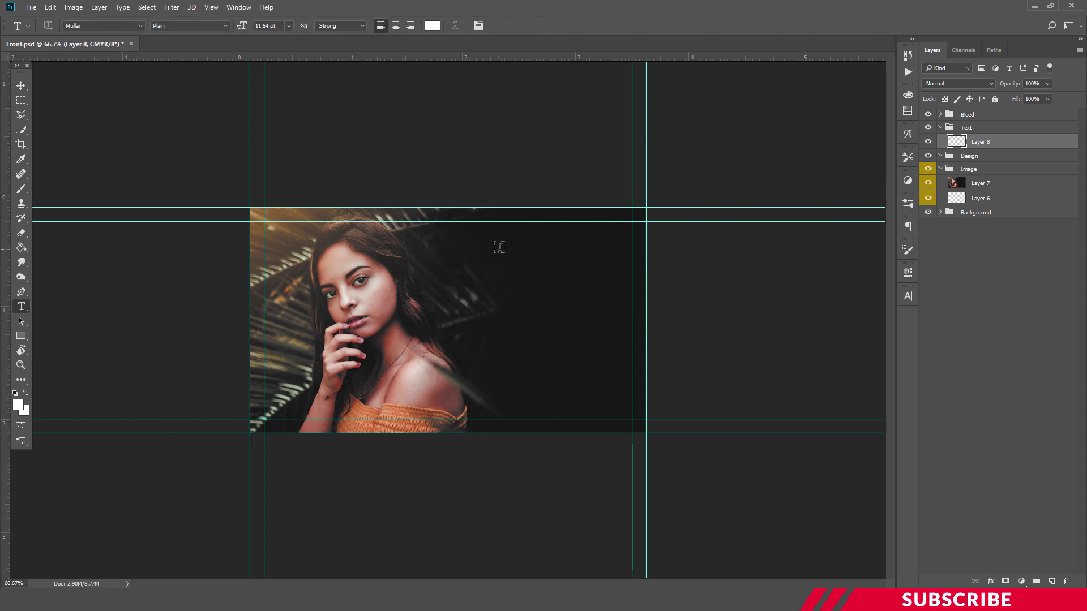
left_click(503, 298)
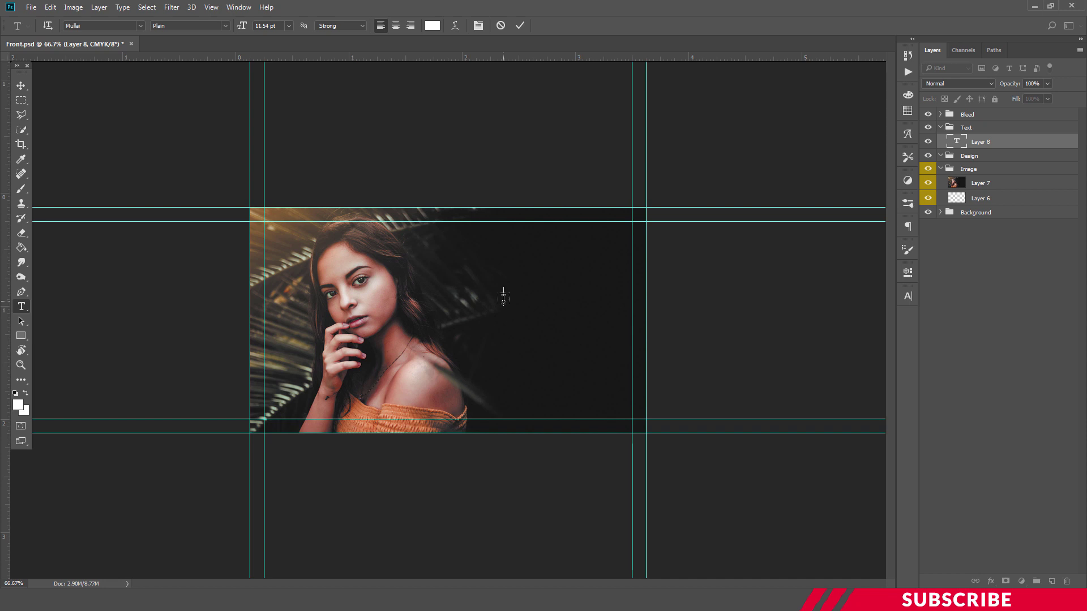
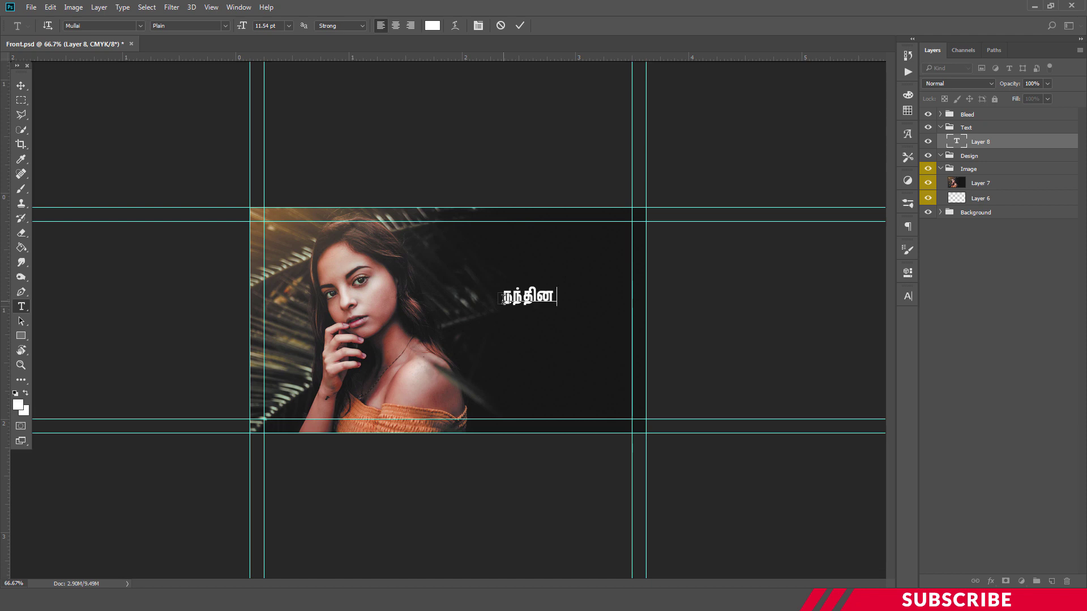
key("ctrl+Return")
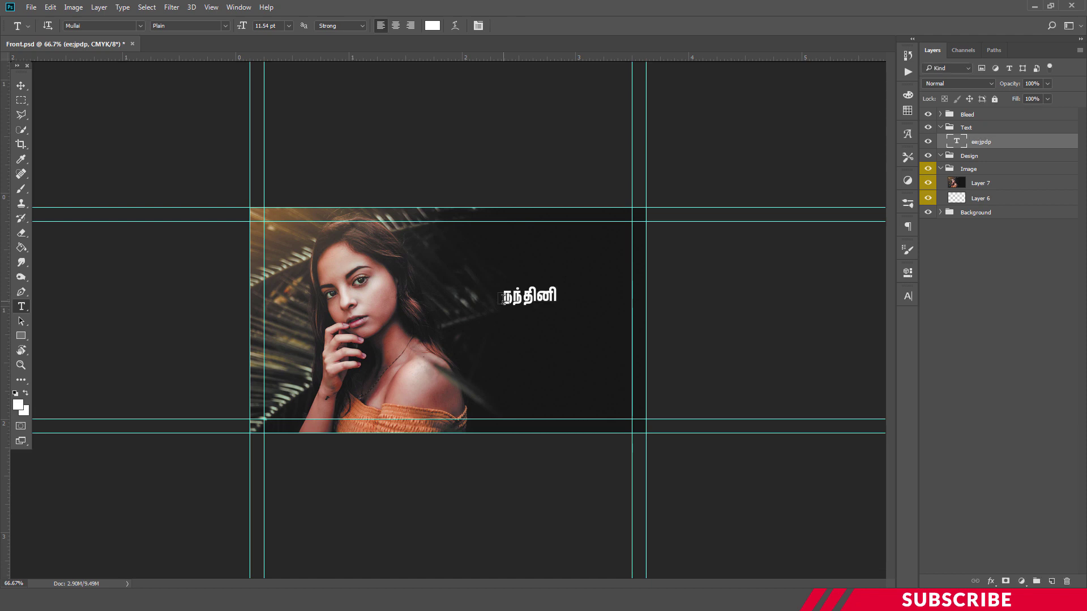
Enlarge the name to about 127% and shift it slightly left
key("ctrl+plus")
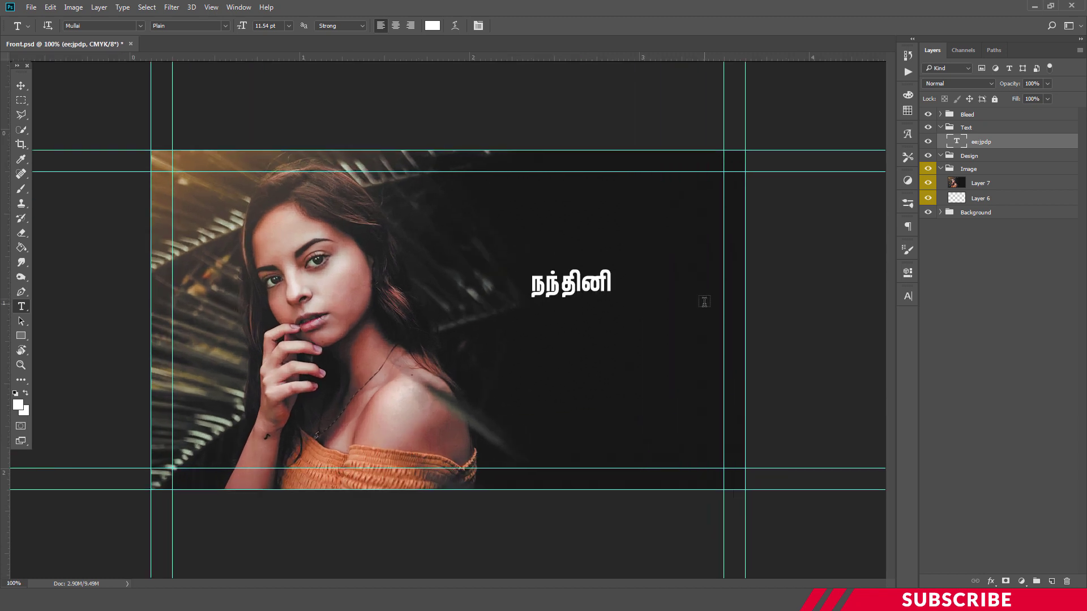
key("ctrl+t")
left_click_drag(613, 265, 639, 266)
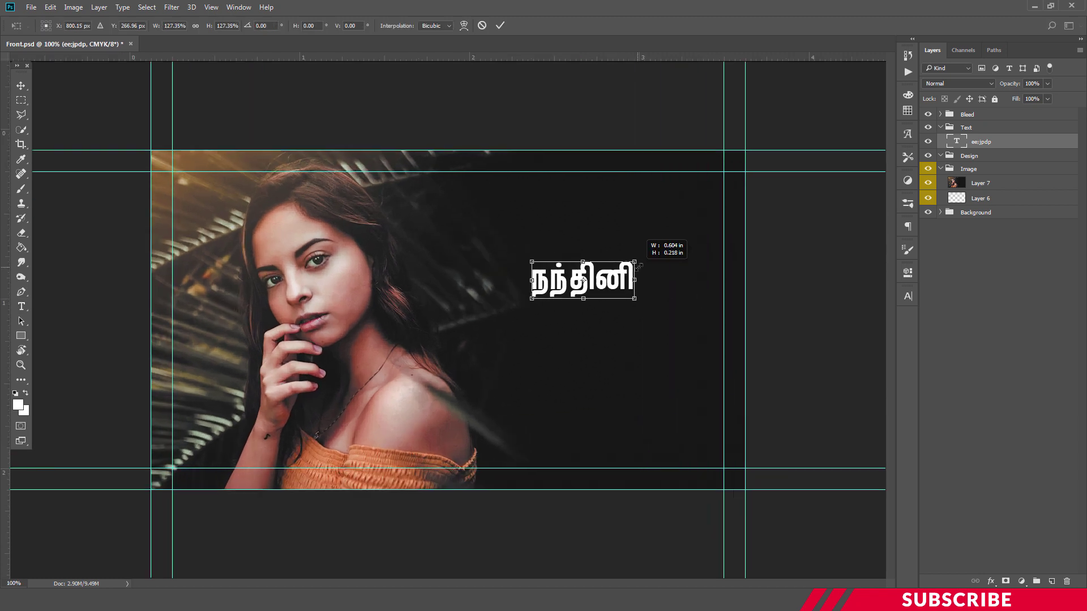
key("Return")
key("v")
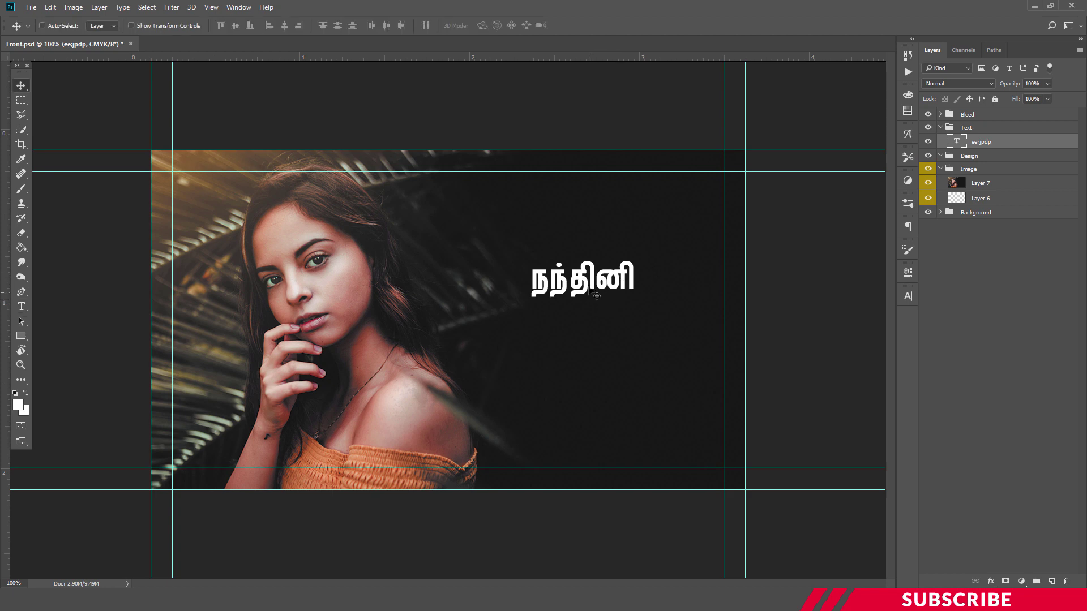
mouse_move(590, 291)
left_mouse_down()
mouse_move(569, 291)
mouse_move(678, 286)
left_mouse_up()
key("ctrl+j")
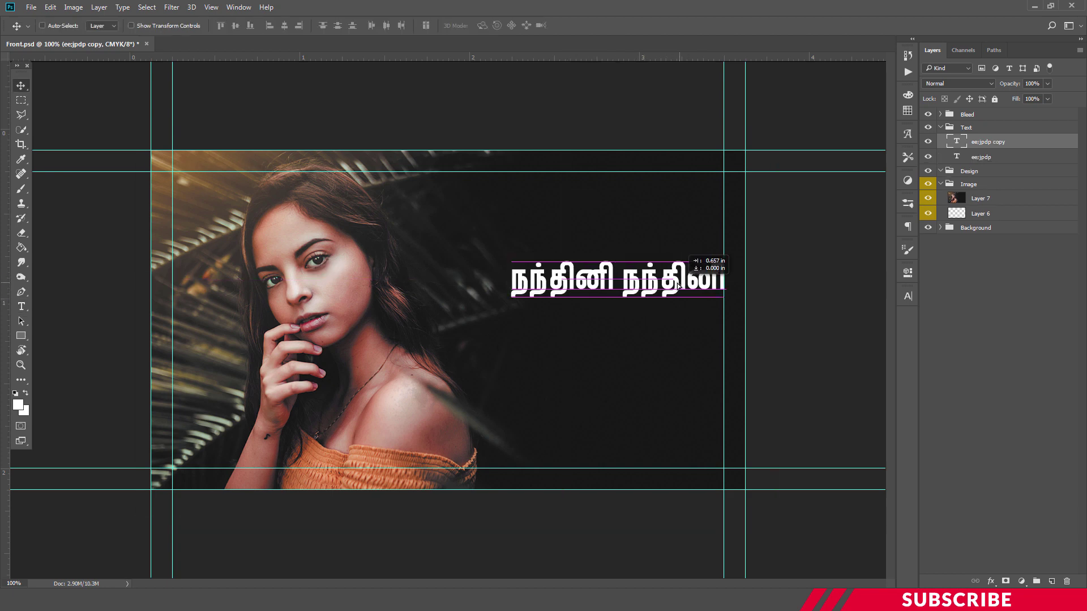
key("t")
double_click(670, 279)
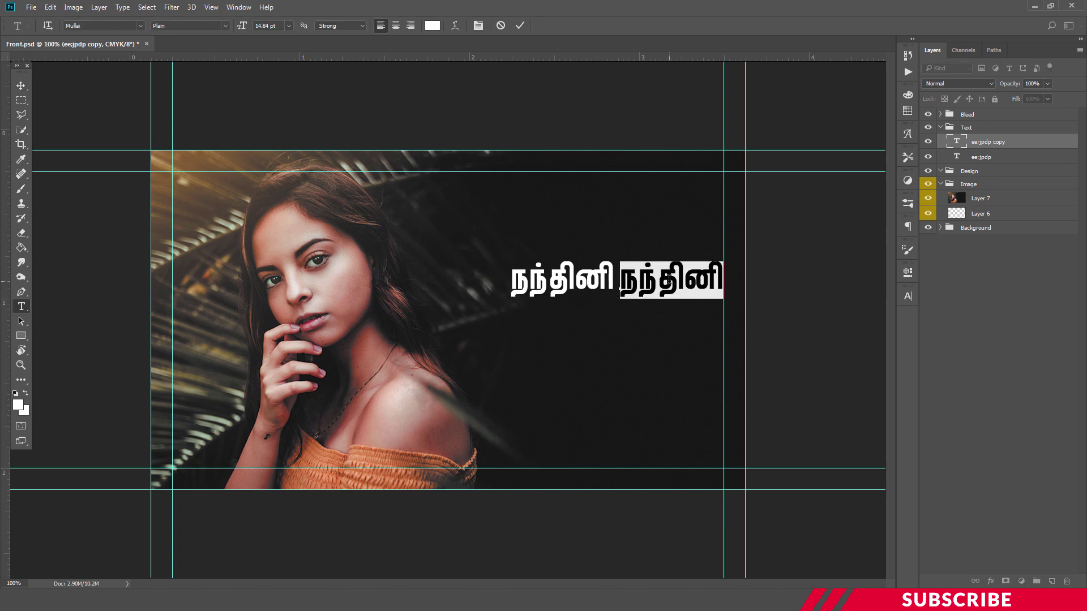
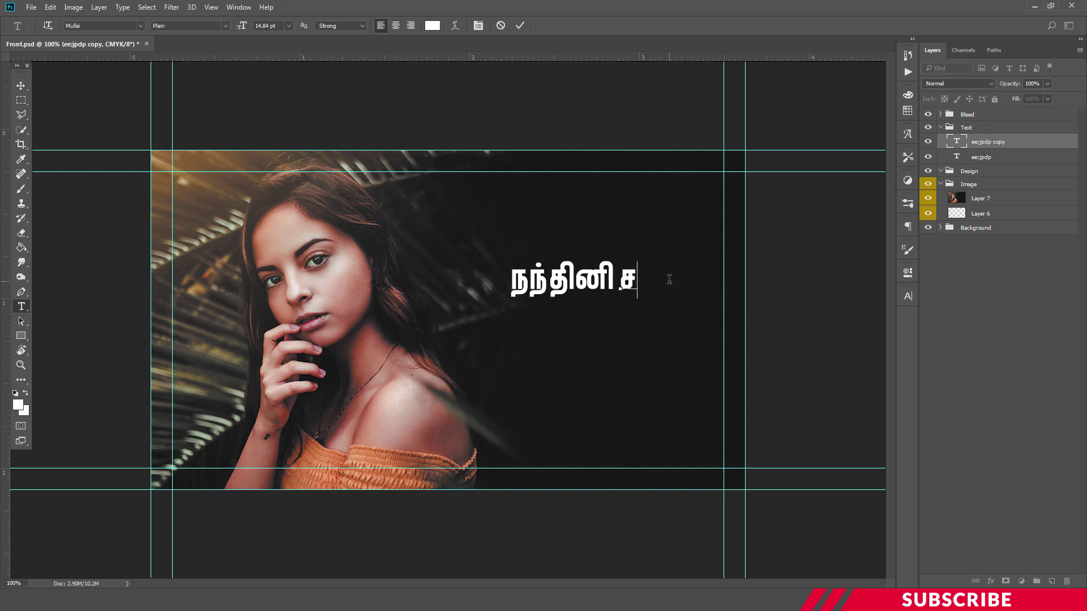
key("ctrl+Return")
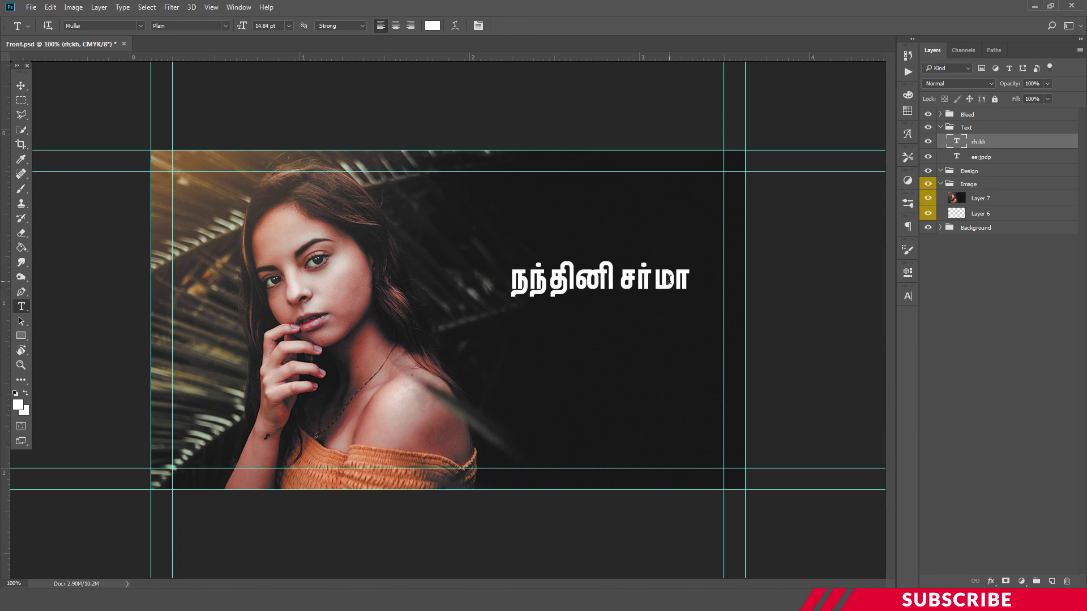
Duplicate the surname, move it beneath the name, and retype it as the title நிர்வாகி
key("ctrl+j")
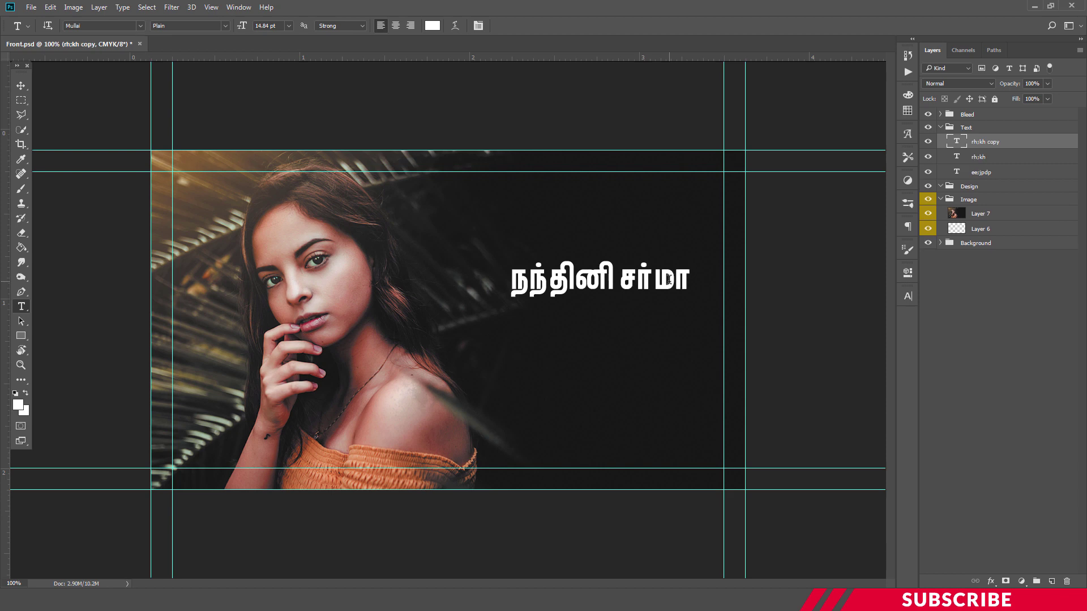
key("v")
left_click_drag(669, 279, 594, 325)
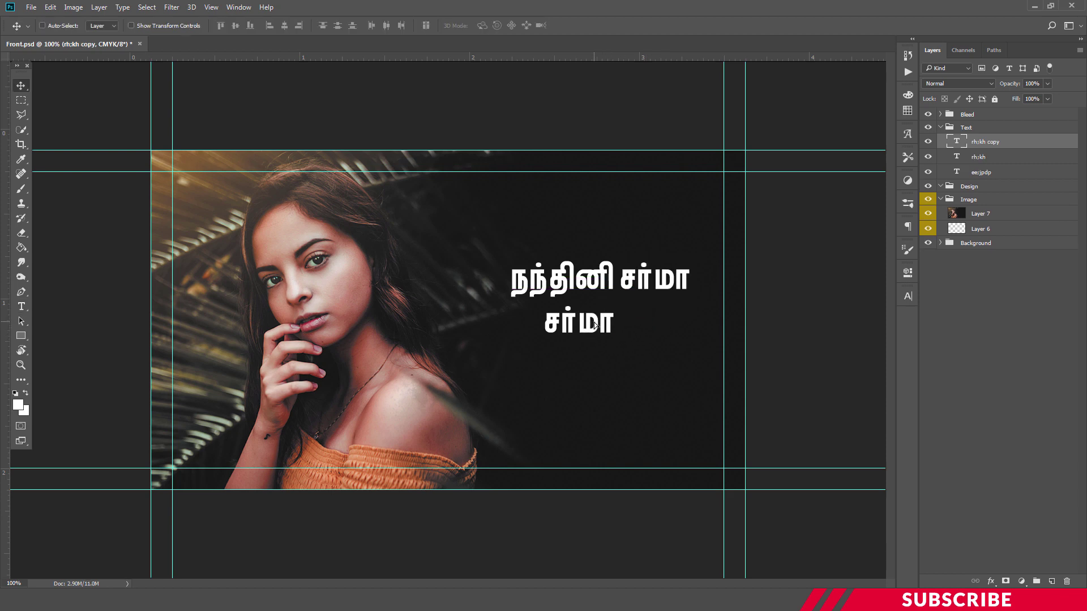
double_click(595, 325)
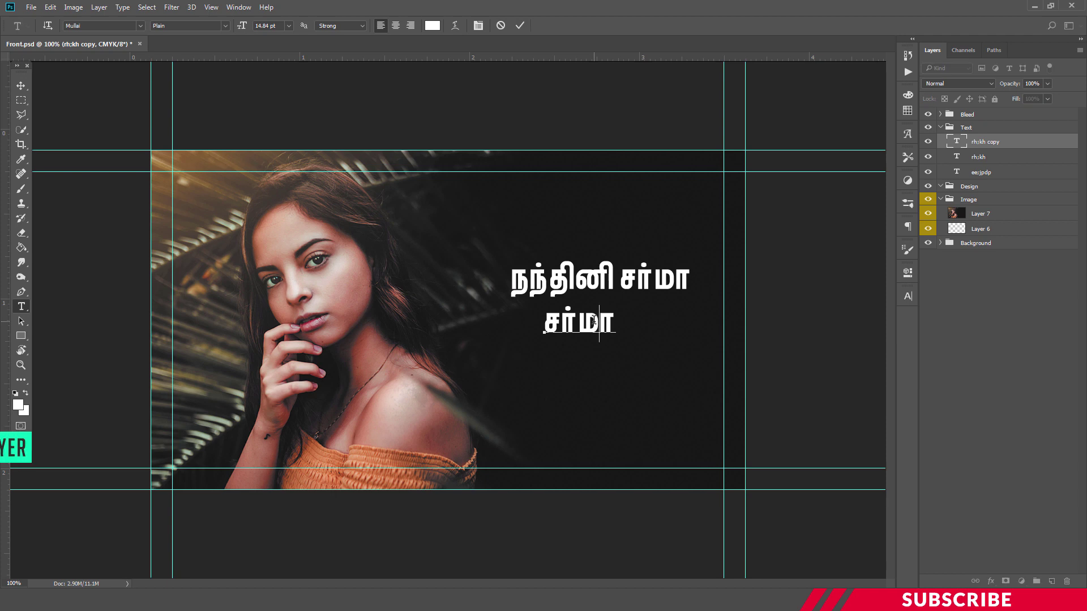
key("ctrl+a")
key("BackSpace")
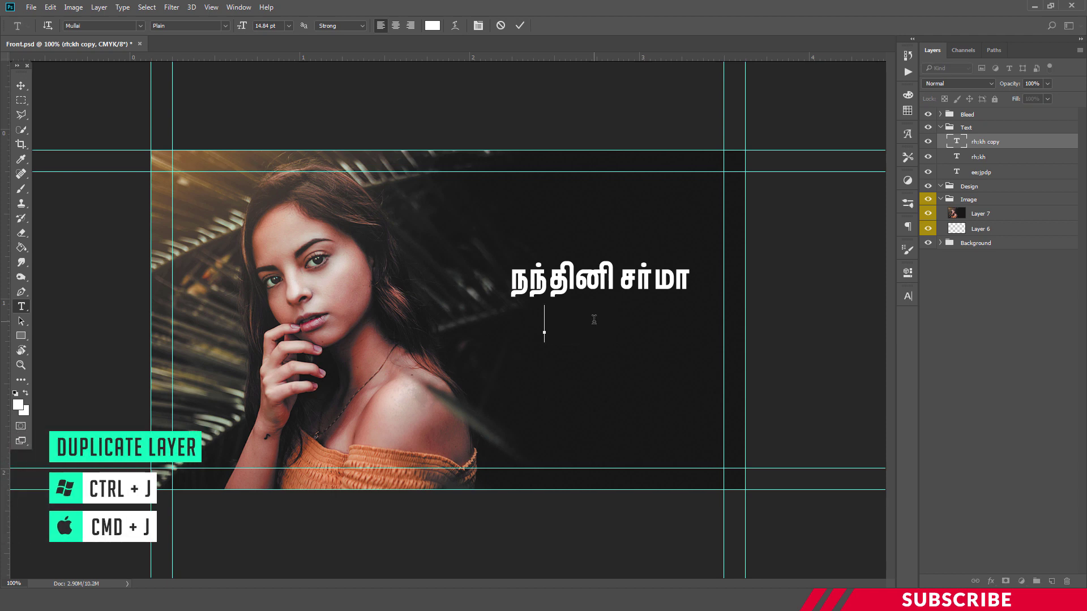
type("ep")
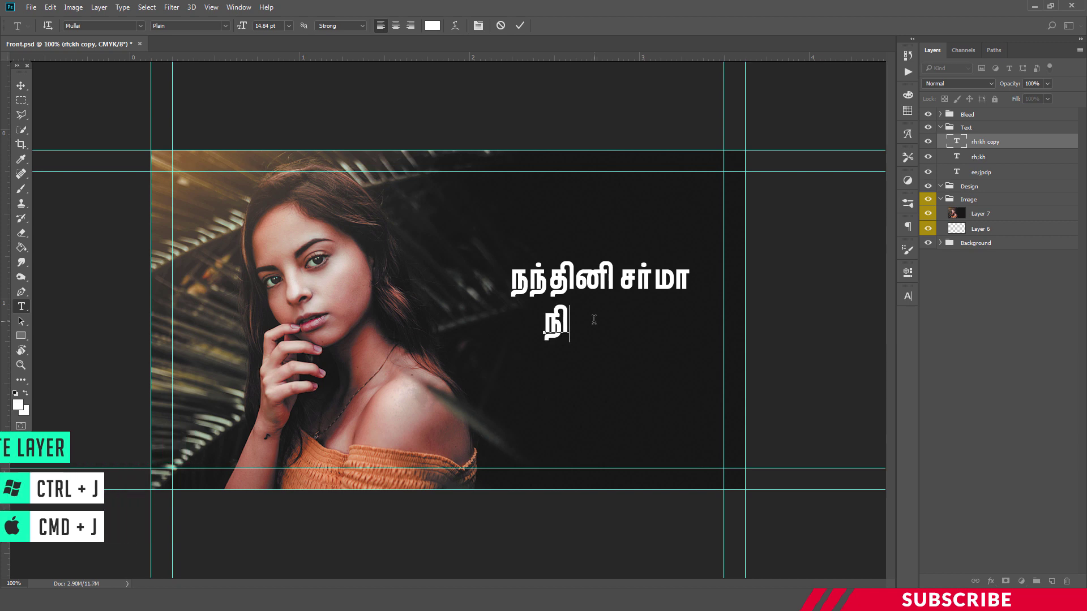
type("h;")
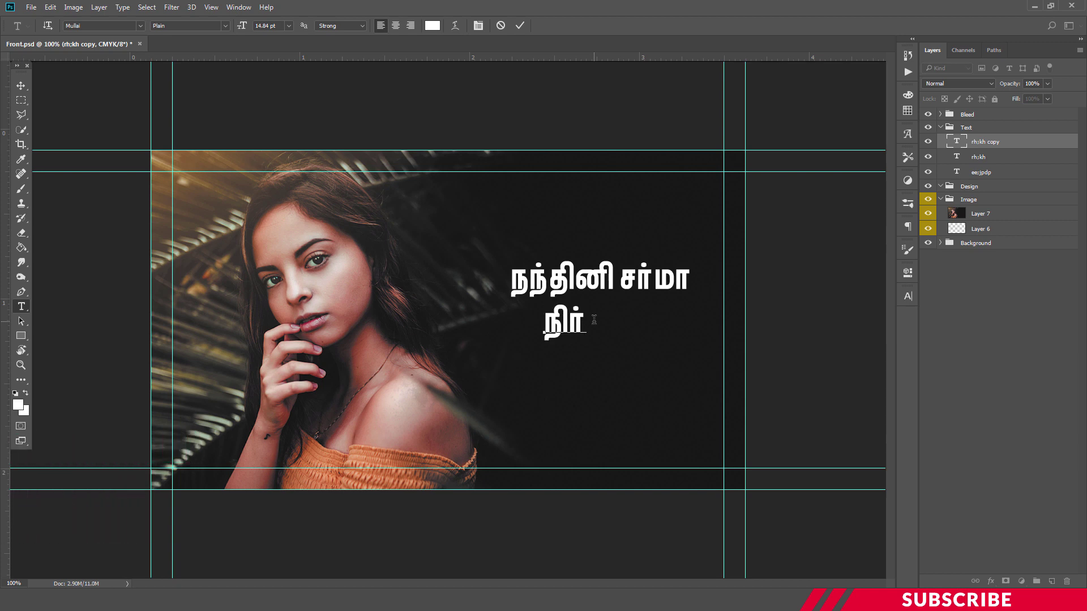
type("thfp")
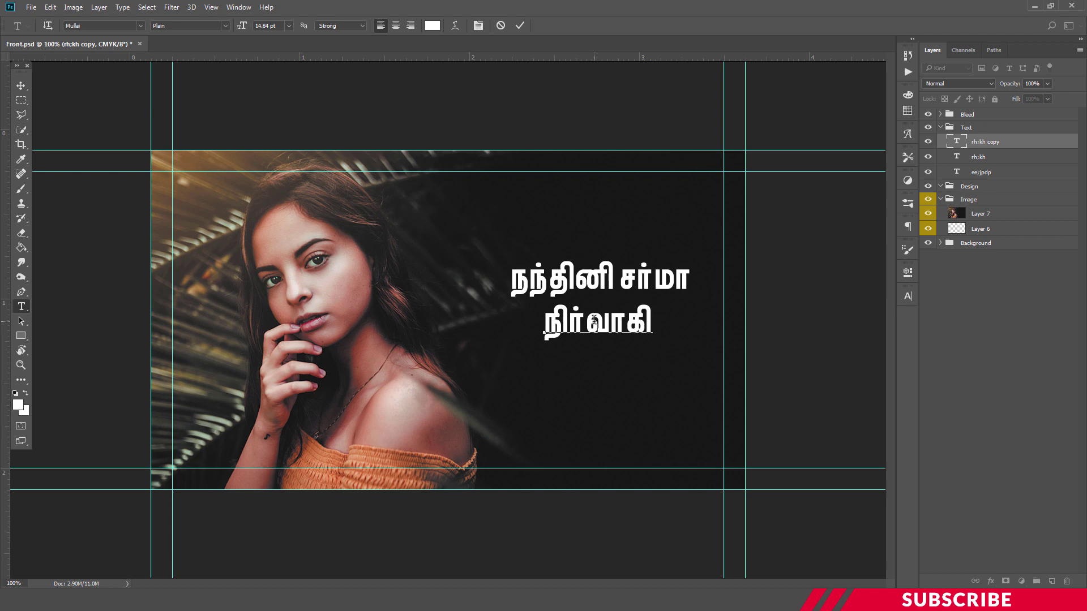
key("ctrl+Return")
Shrink நிர்வாகி to about 88% and centre it under the name
key("ctrl+t")
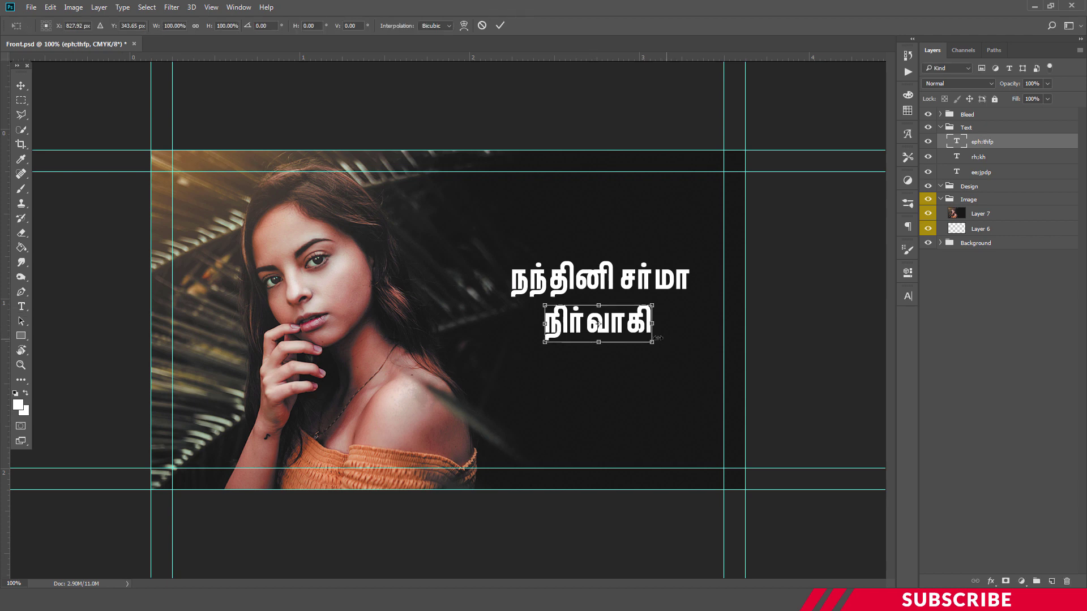
left_click_drag(651, 342, 623, 341)
key("Return")
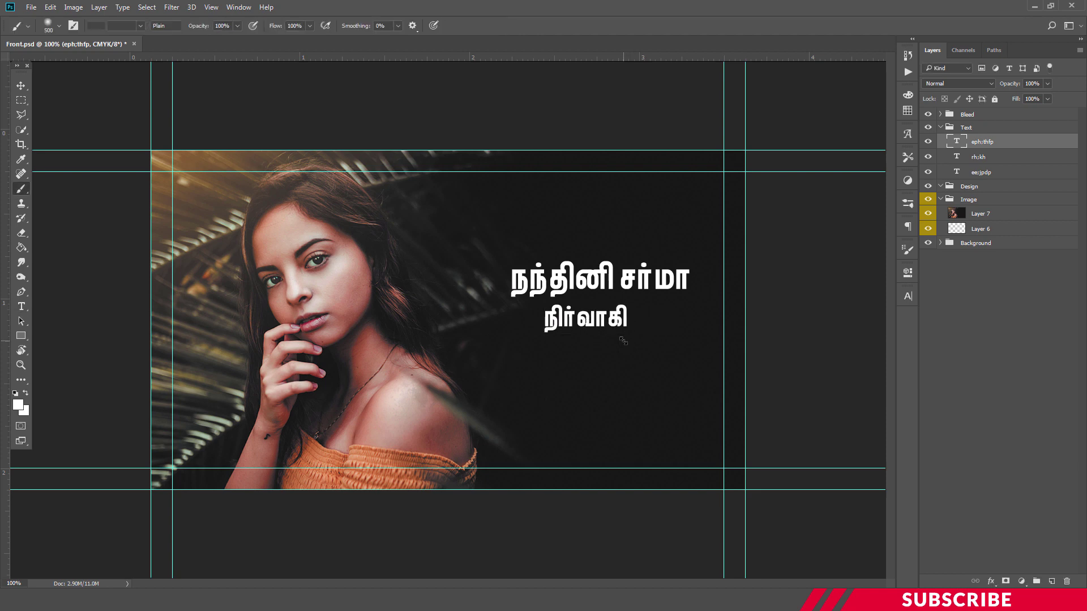
left_click_drag(601, 323, 613, 322)
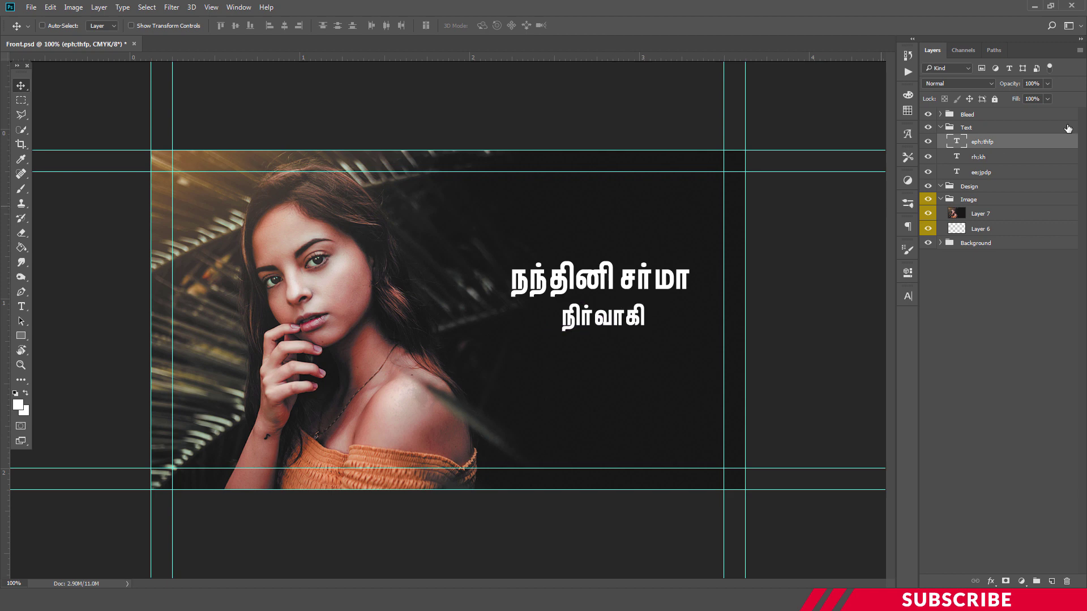
Nudge all three text layers down, hide the guides, and close Front.psd
left_click(1011, 175, "shift")
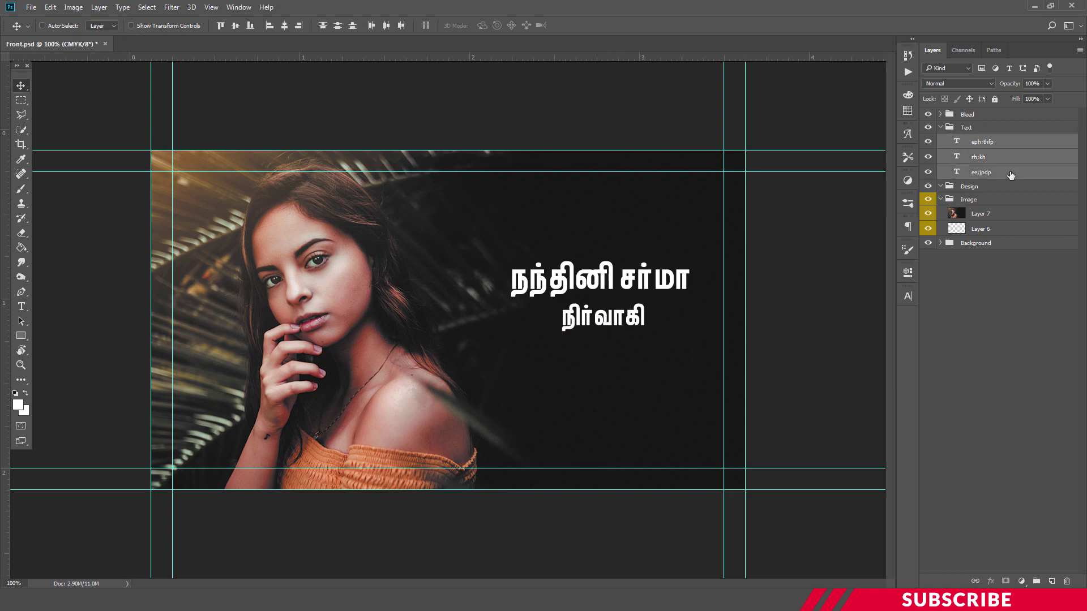
key("Down")
key("Down")
key("Down")
key("Down")
key("Down")
key("Down")
key("Down")
key("Down")
key("Down")
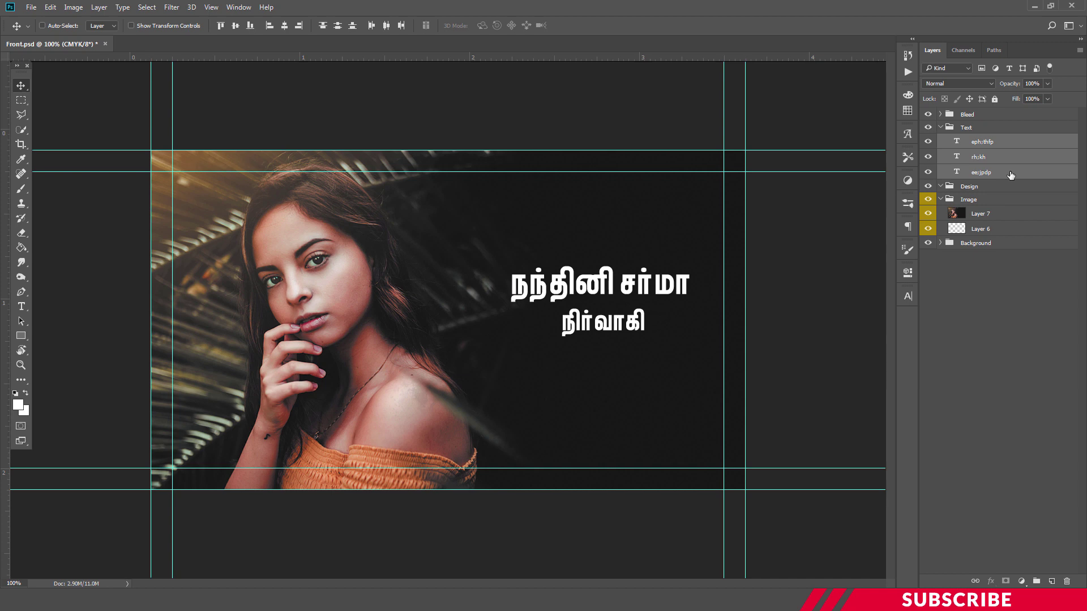
key("ctrl+minus")
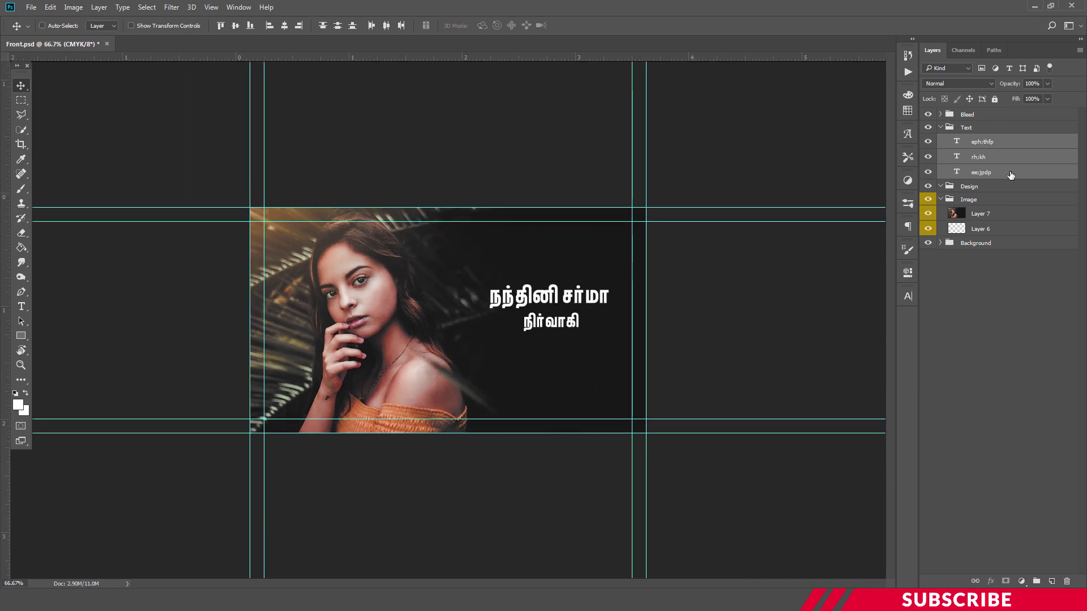
key("ctrl+semicolon")
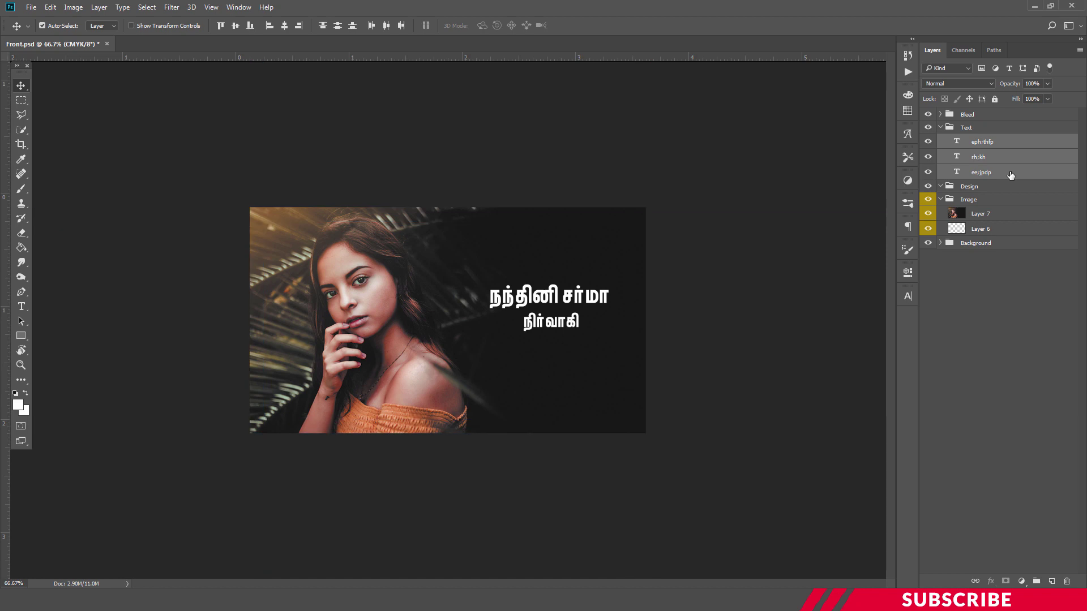
key("ctrl+w")
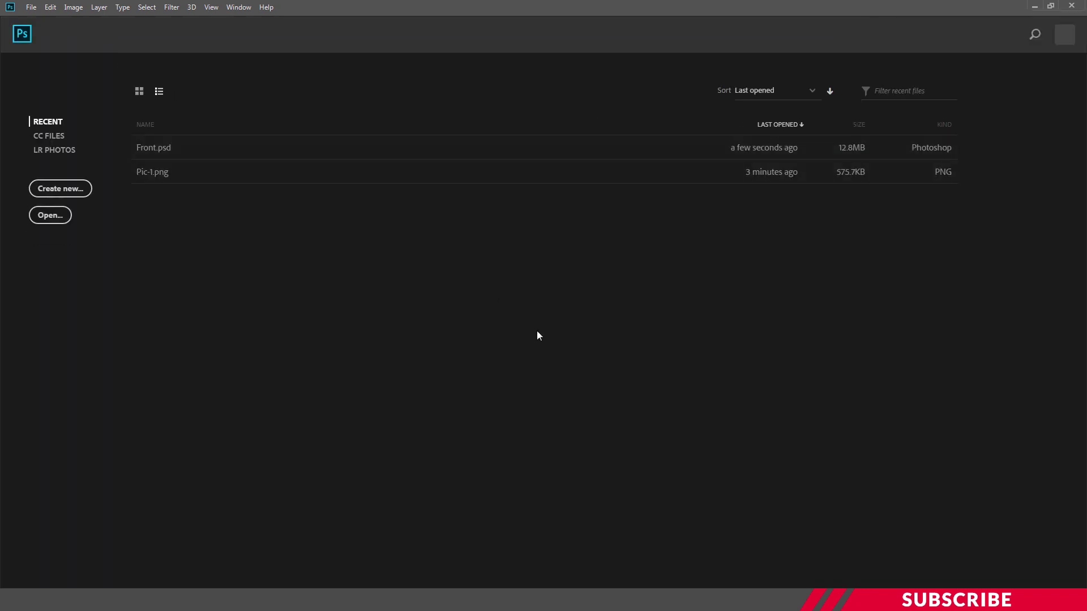
Minimise Photoshop and open Back.psd from the PT10 folder
left_click(1035, 5)
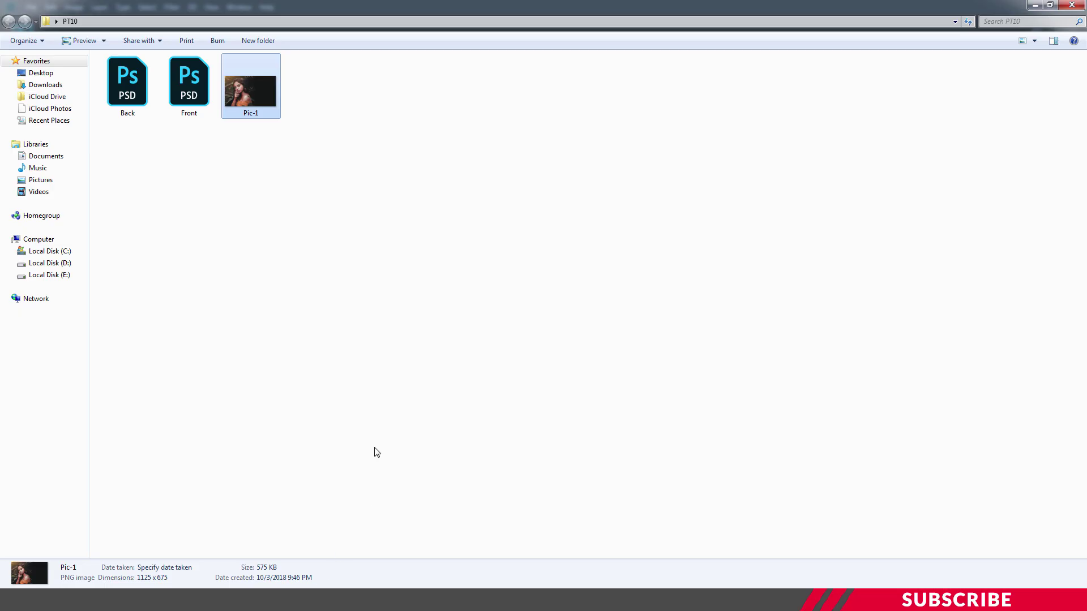
double_click(127, 91)
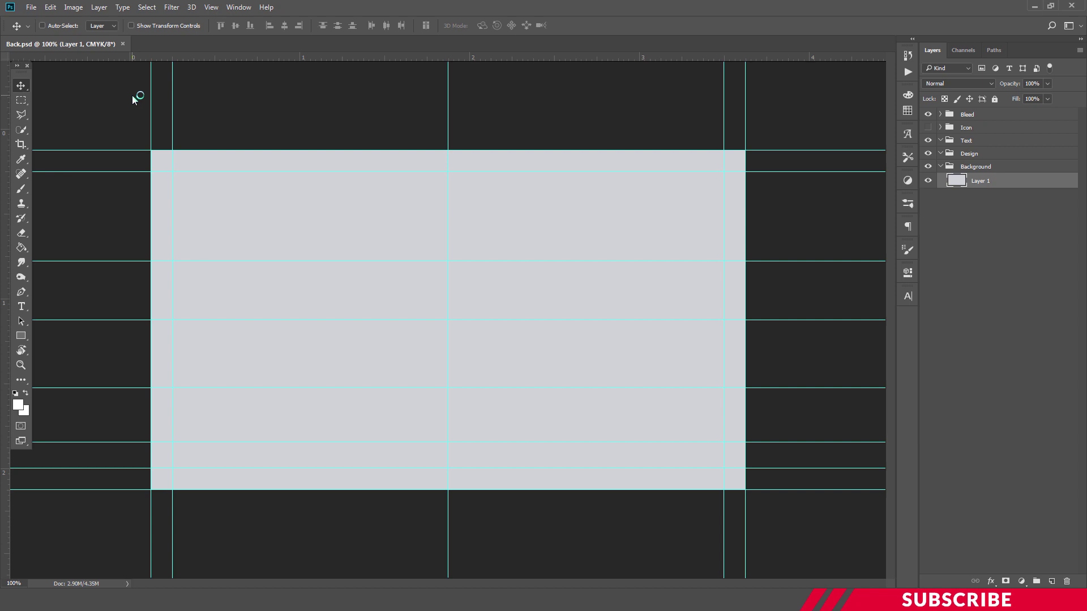
Fill Layer 1 in the Background group with dark grey #191919
left_click(17, 404)
left_click_drag(844, 360, 735, 454)
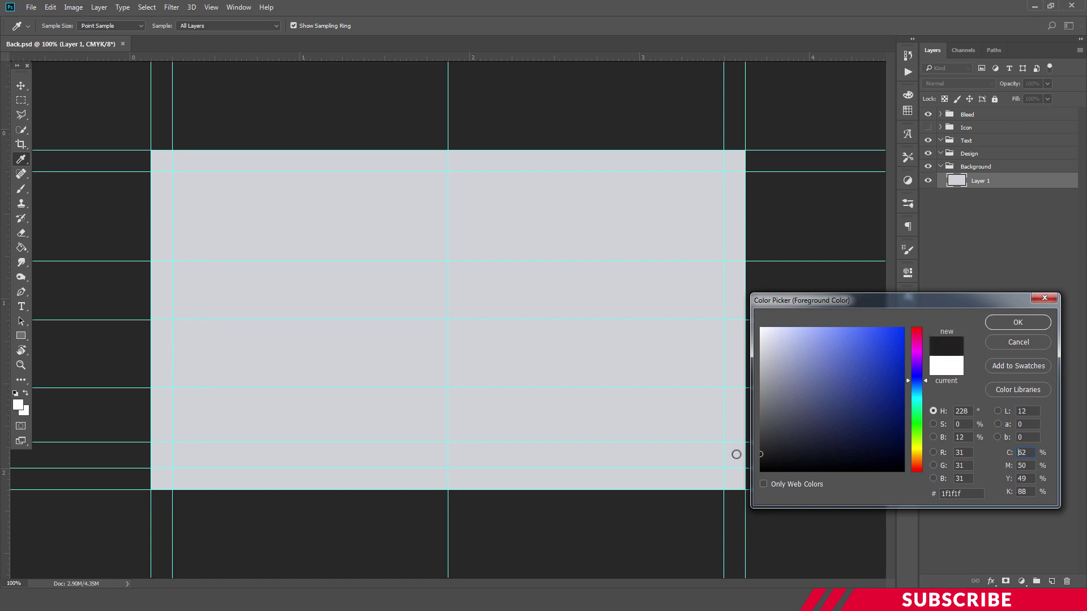
left_click(1016, 323)
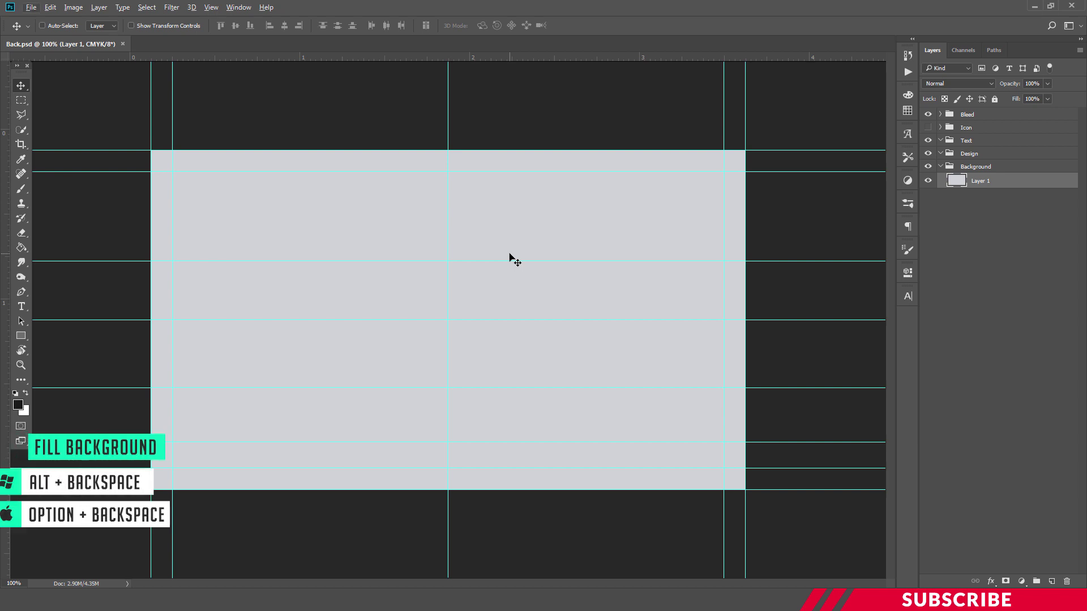
key("alt+BackSpace")
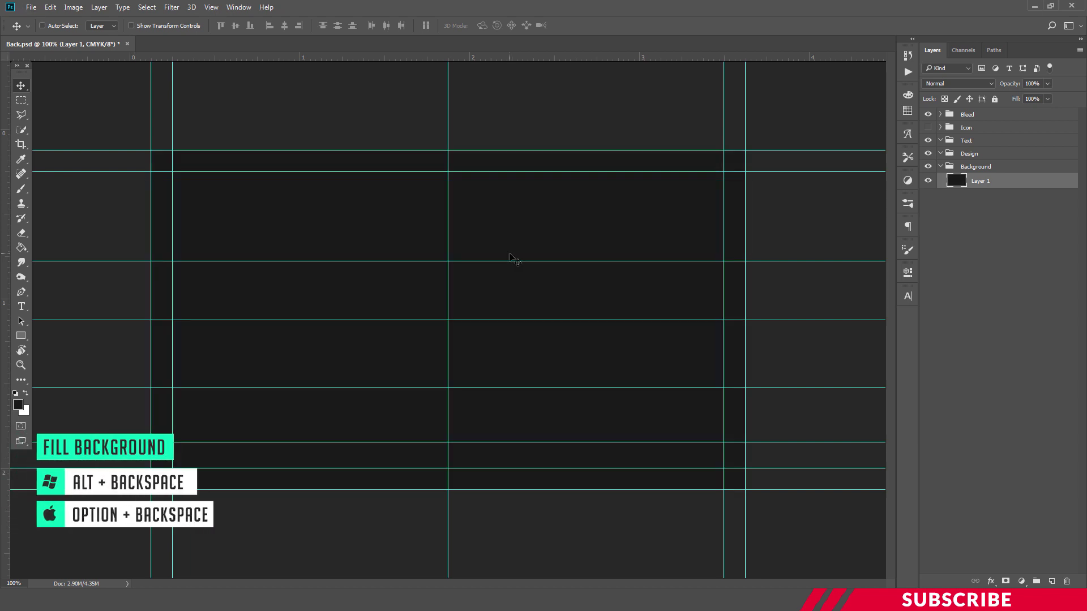
left_click(945, 166)
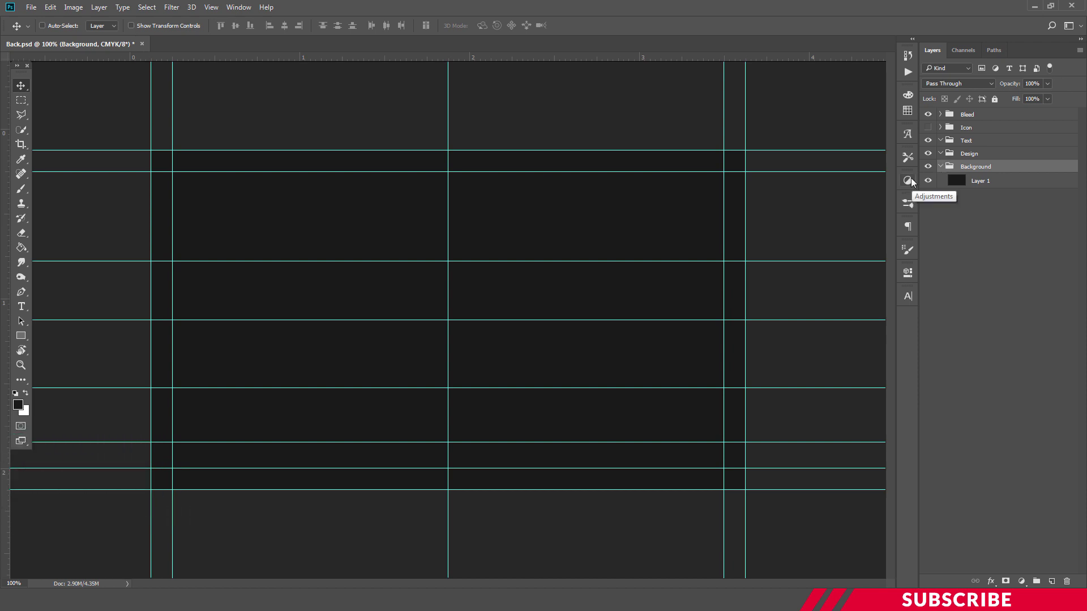
Add a new empty layer named l1 inside the Design group
left_click(996, 158)
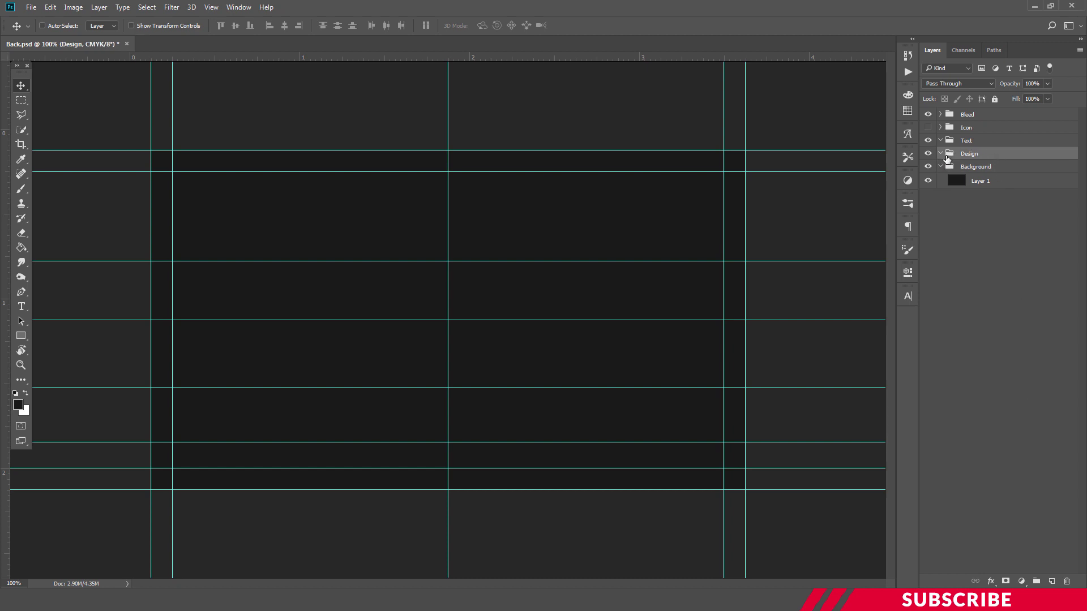
left_click(1050, 580)
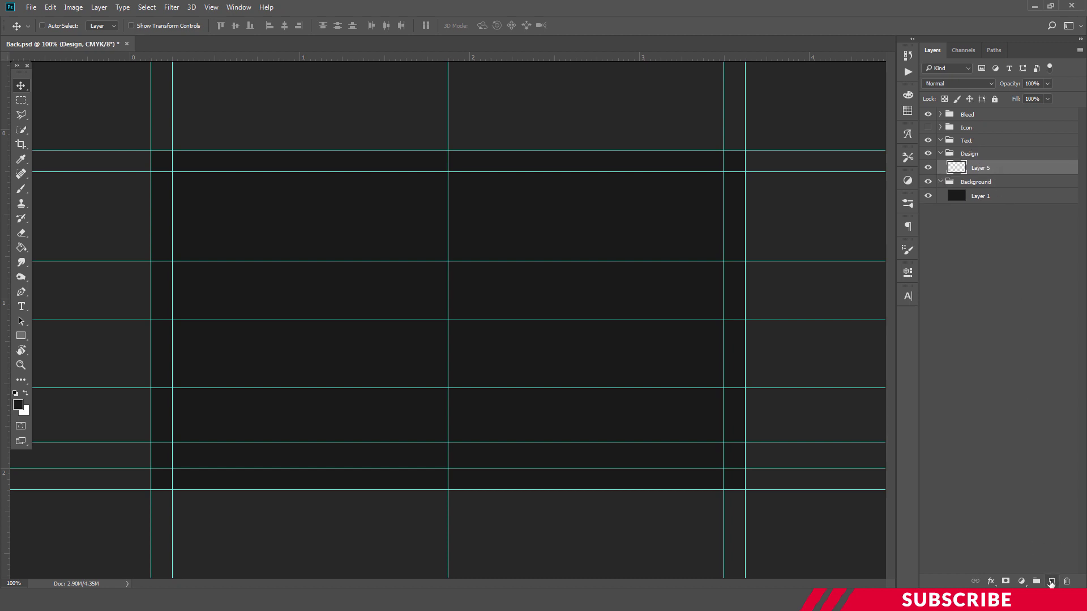
double_click(983, 169)
key("BackSpace")
type("I1")
key("Return")
Set the foreground colour to pure white
left_click(18, 405)
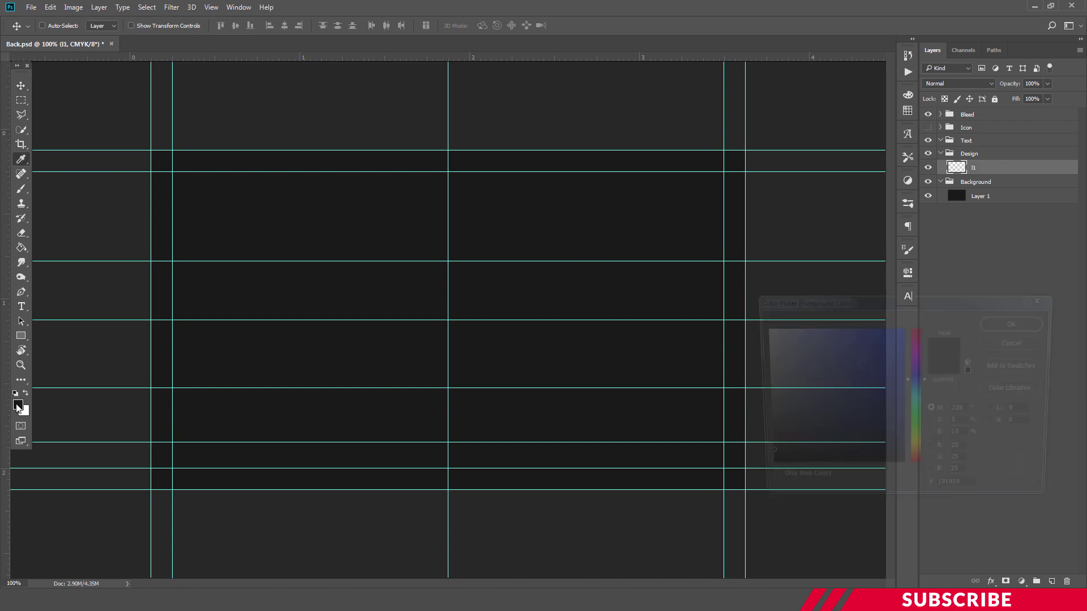
left_click(761, 329)
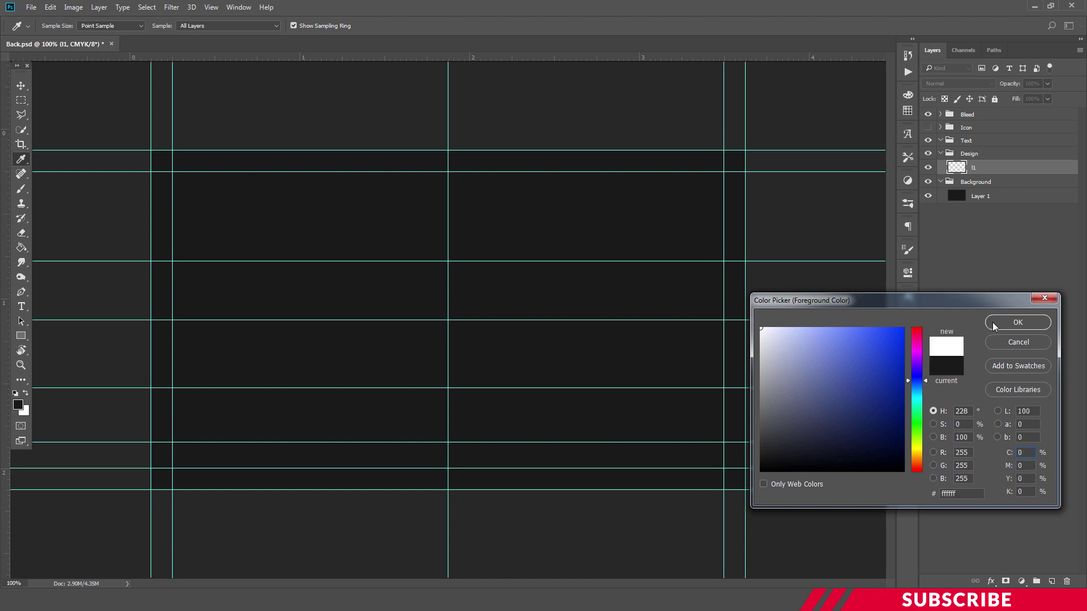
left_click(993, 321)
Draw a tall white rectangle along the card's left edge
left_click(22, 337)
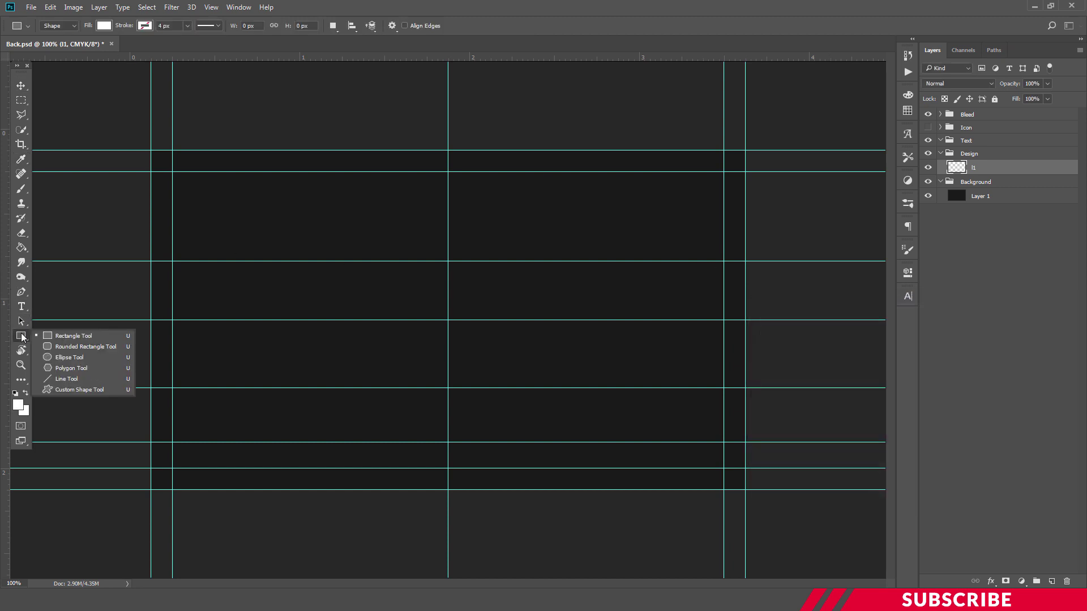
left_click(60, 335)
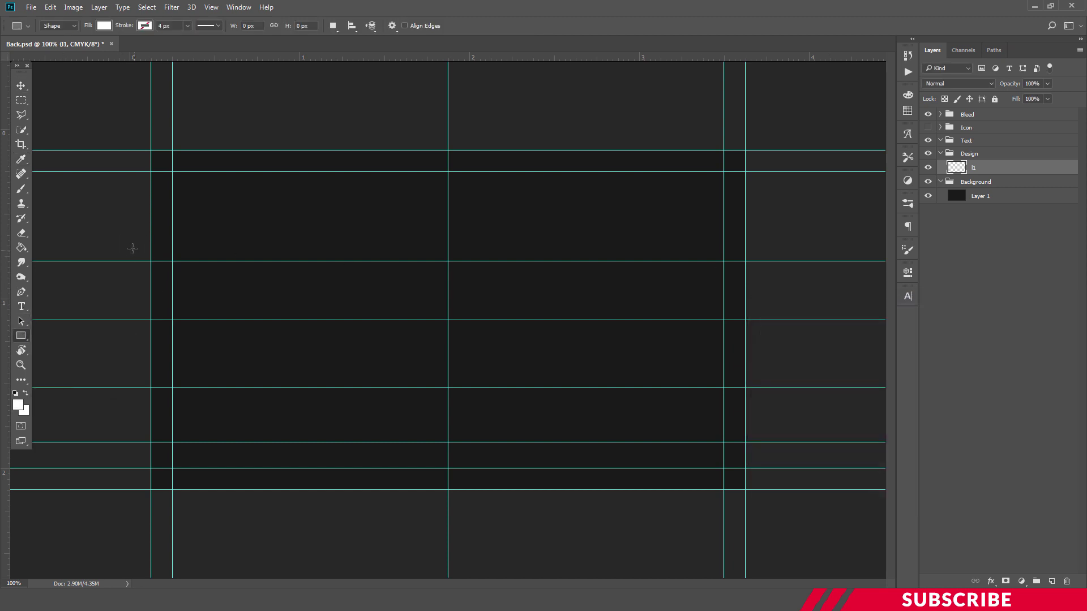
left_click_drag(128, 248, 173, 415)
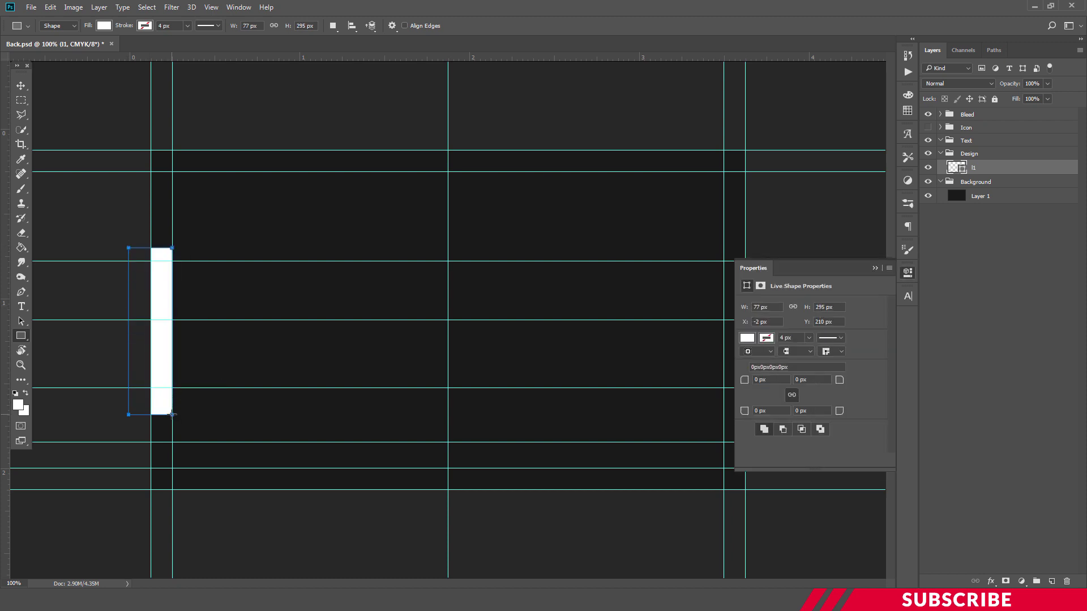
left_click(907, 273)
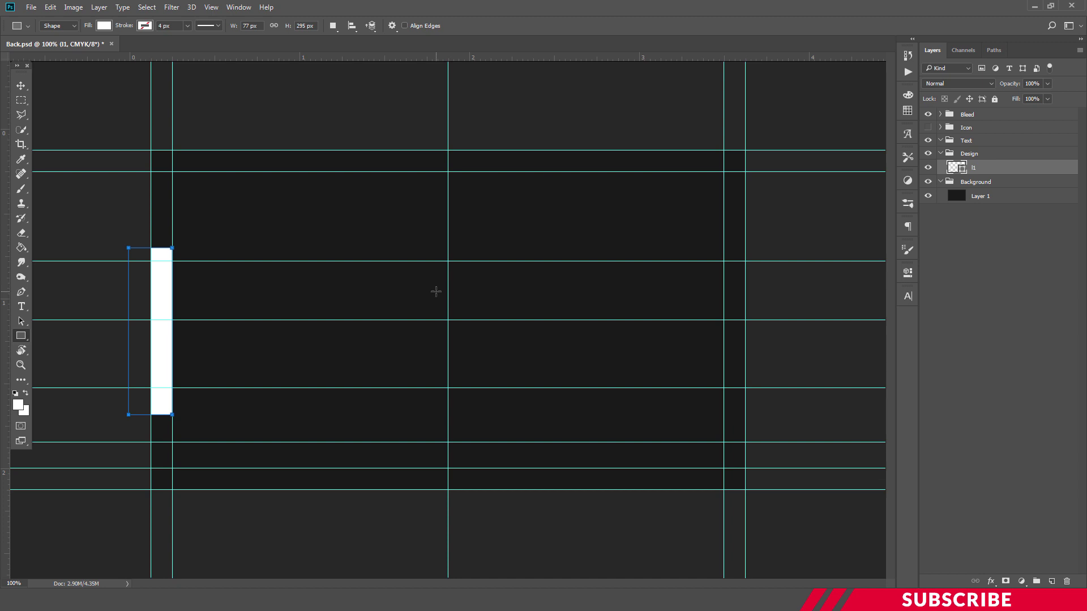
Stretch the bar's top and bottom so it fits exactly between the guides
key("ctrl+t")
left_click_drag(151, 247, 150, 244)
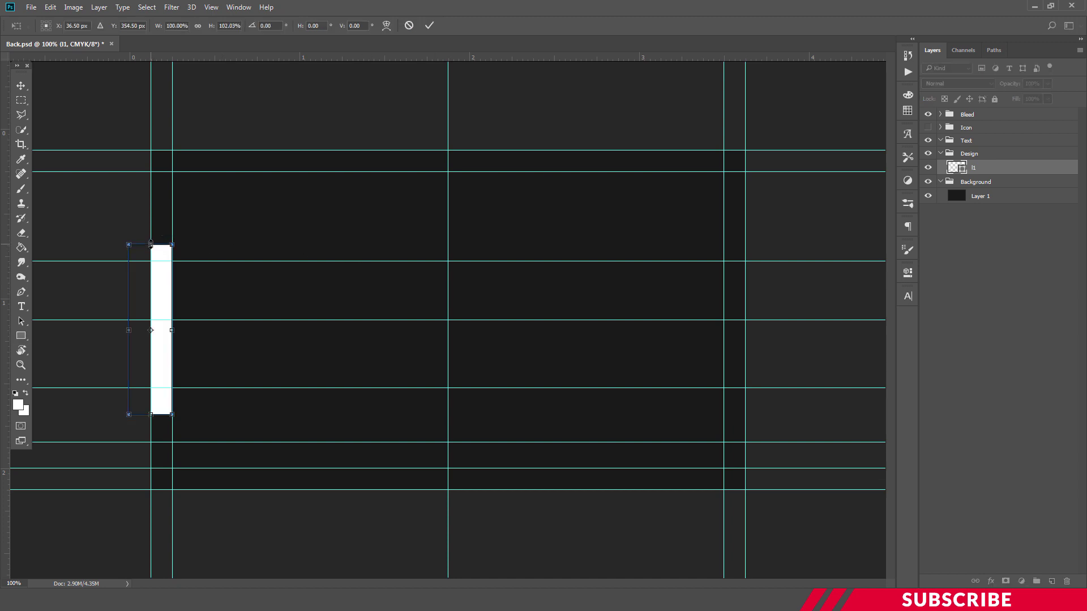
key("Up")
key("Up")
key("Up")
key("Up")
key("Up")
key("Up")
key("Up")
key("Up")
key("Up")
key("Up")
key("Up")
key("Up")
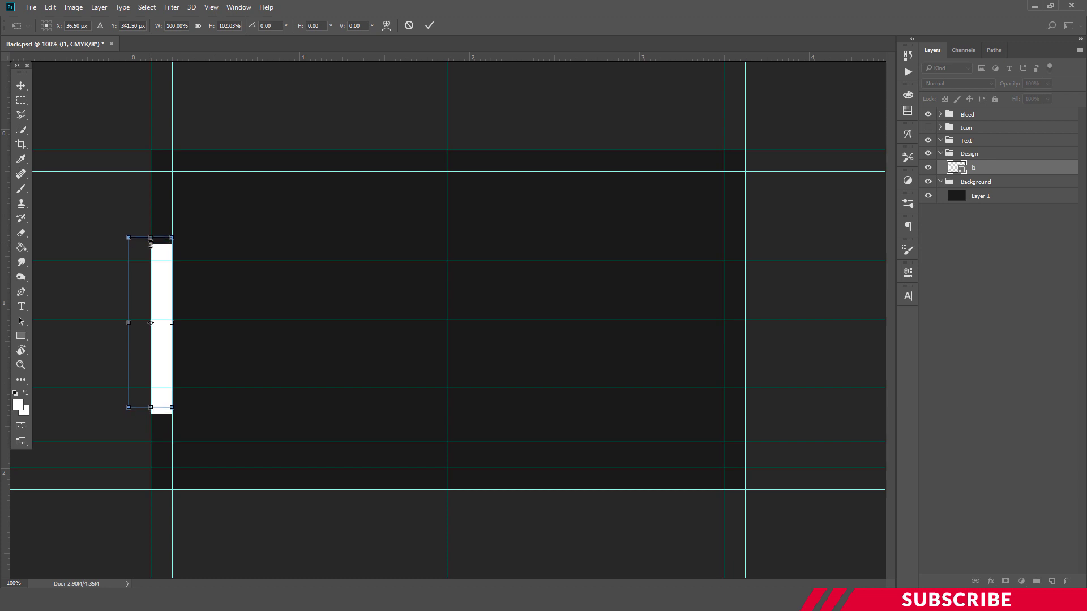
key("Up")
key("Up")
key("Up")
key("Up")
key("Up")
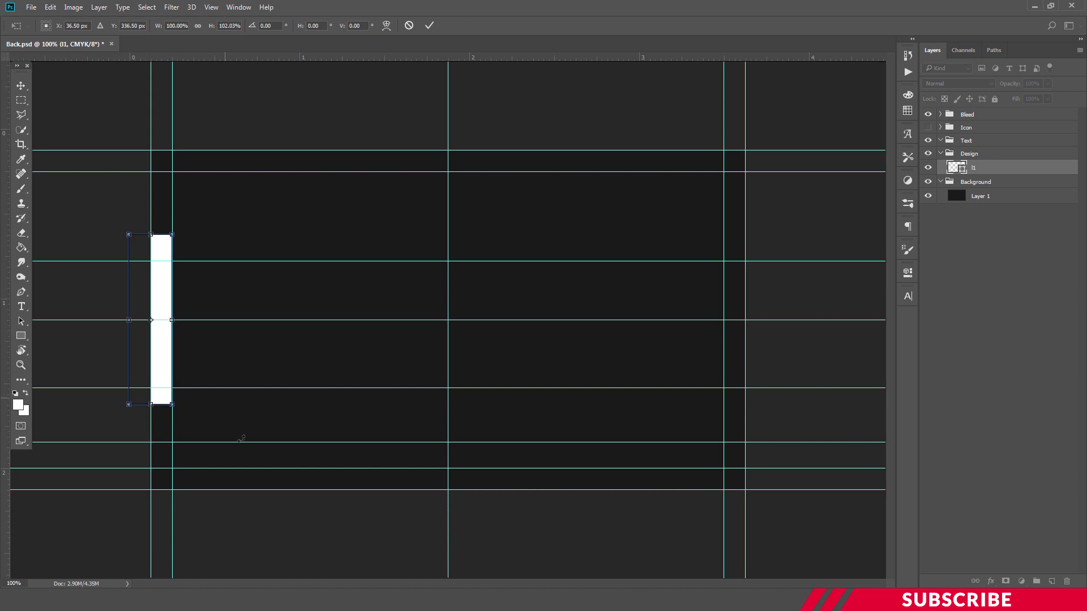
left_click_drag(152, 406, 153, 409)
key("Return")
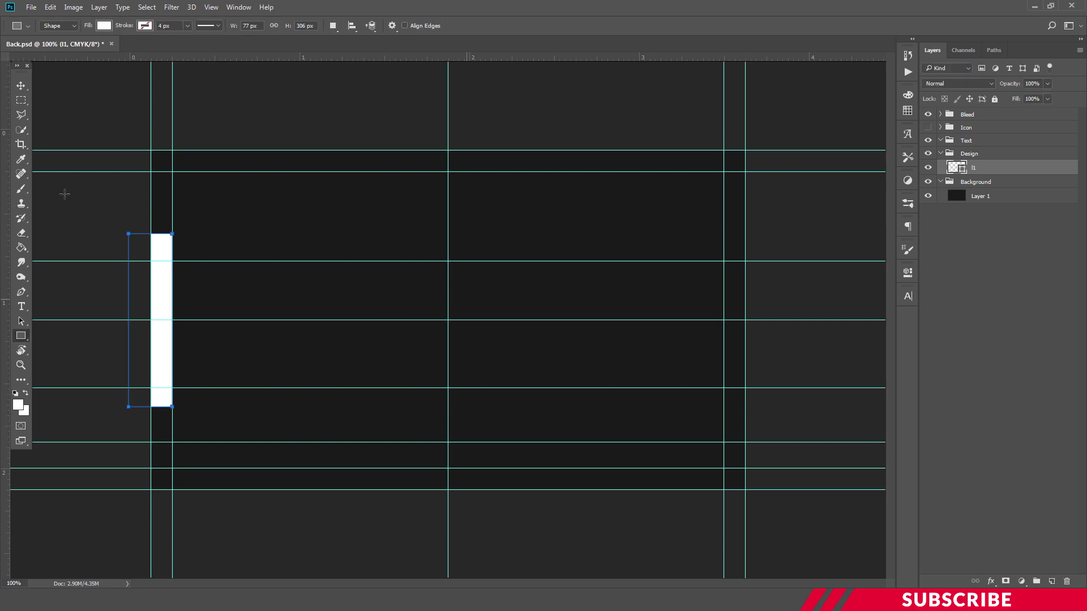
left_click(21, 85)
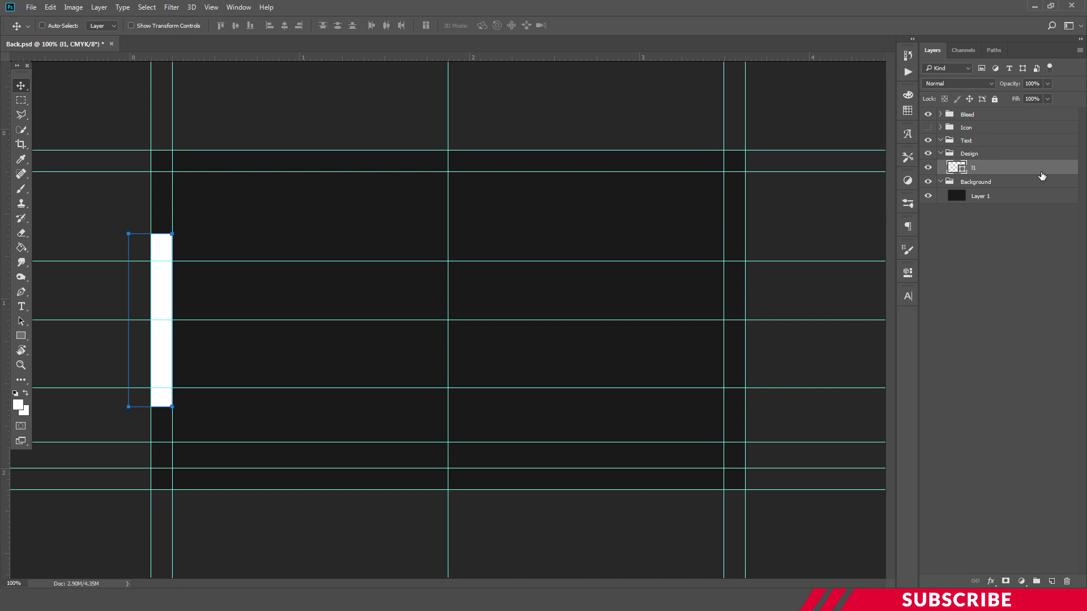
Duplicate the l1 bar layer and name the copy l2
key("ctrl")
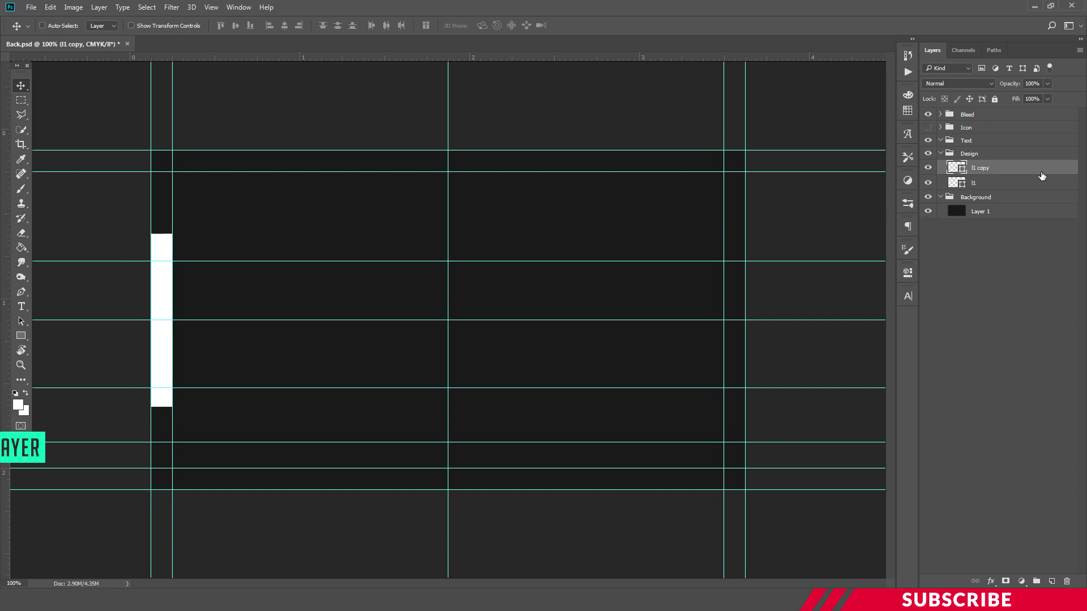
left_click_drag(995, 171, 1053, 577)
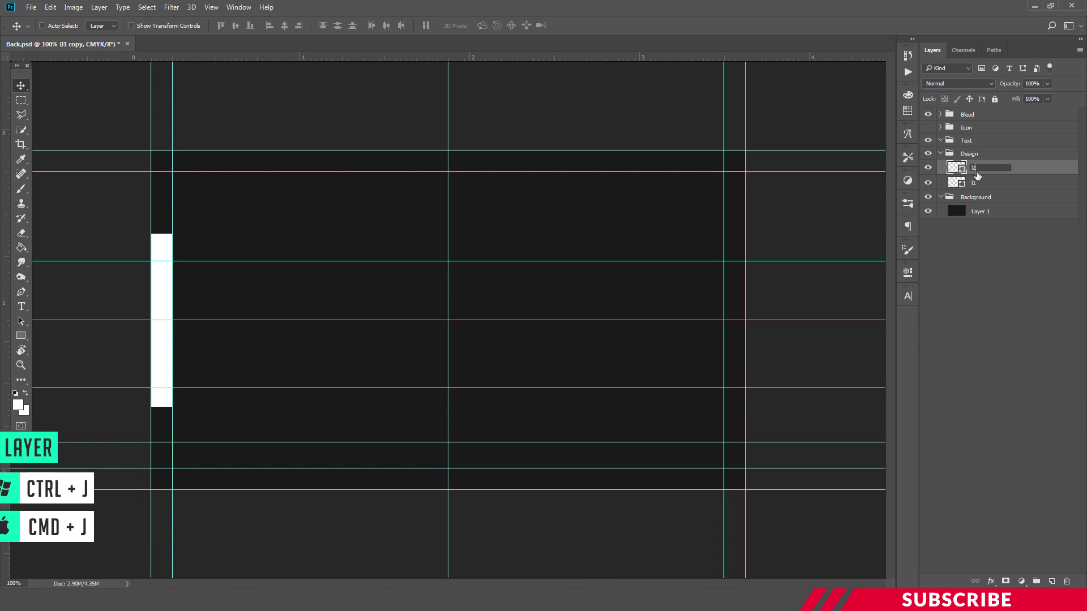
type("l2")
key("Return")
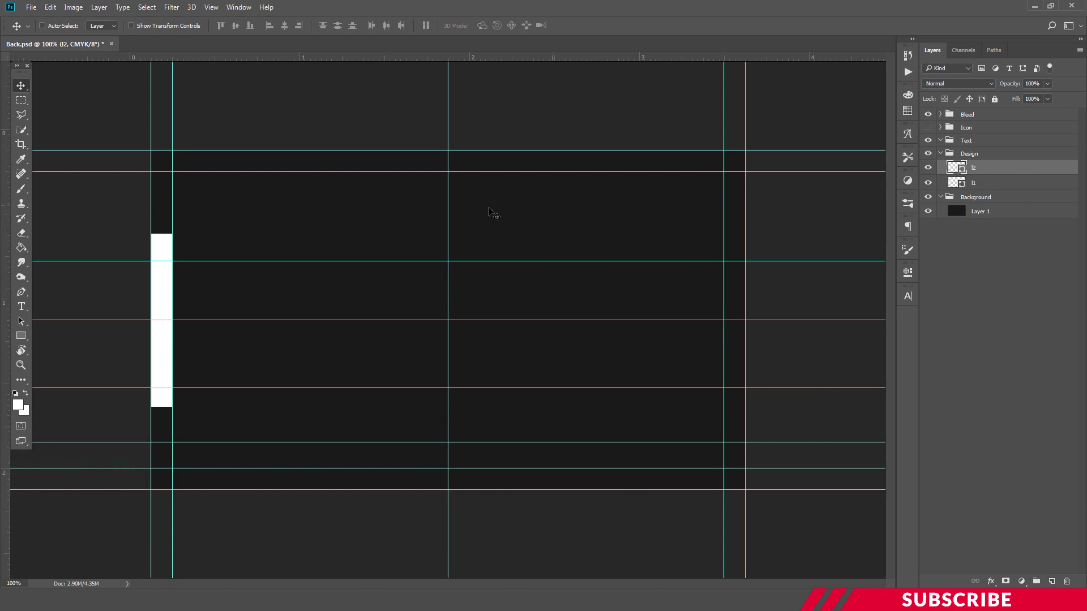
Move the l2 bar to the card's right edge and check the layout without guides
left_click_drag(157, 296, 761, 297)
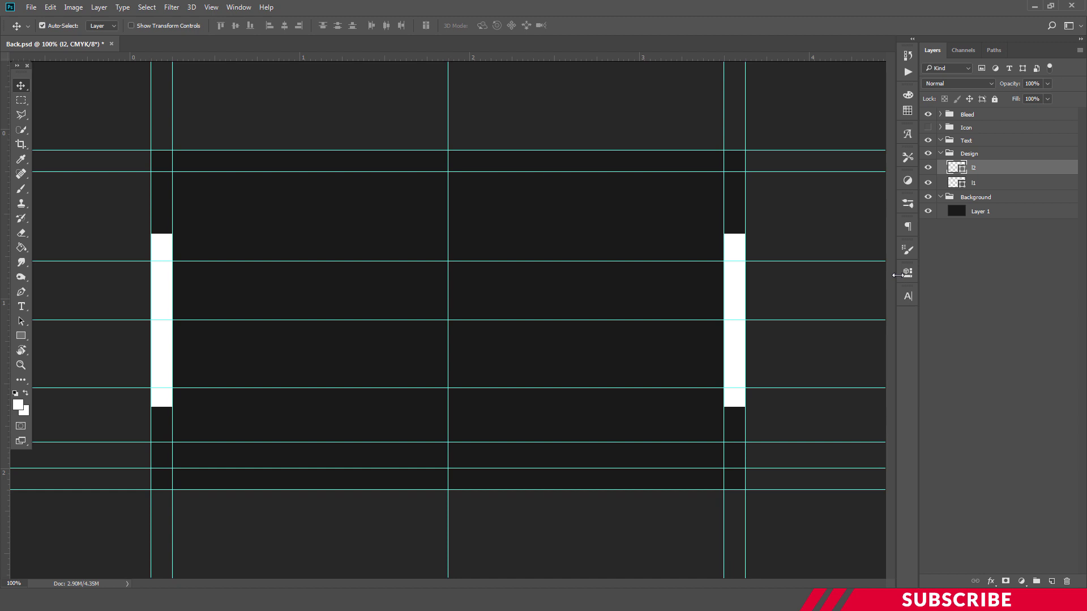
key("ctrl+semicolon")
key("ctrl+minus")
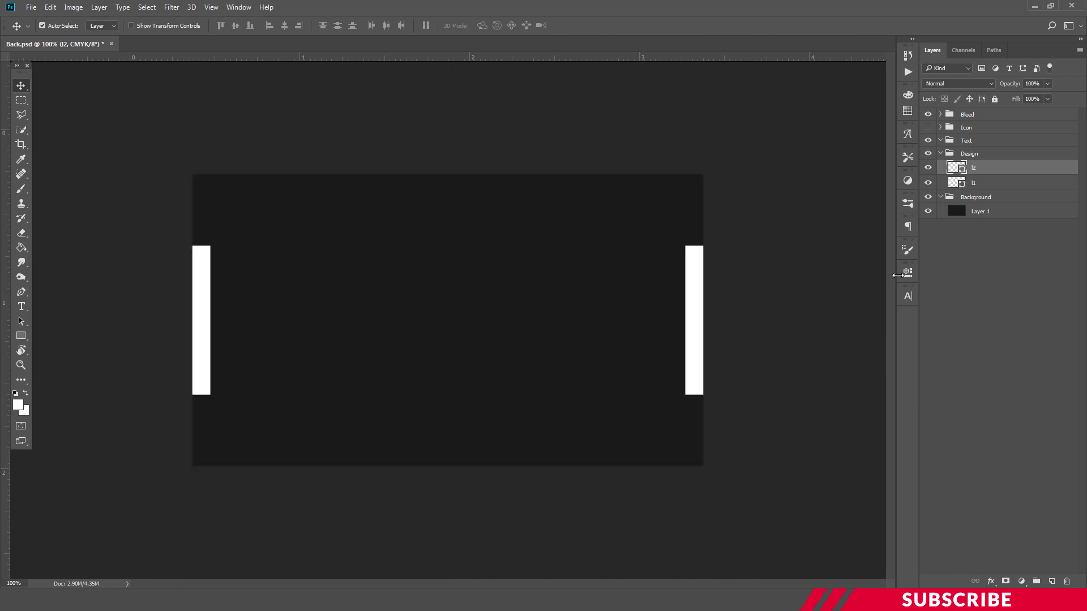
key("ctrl+plus")
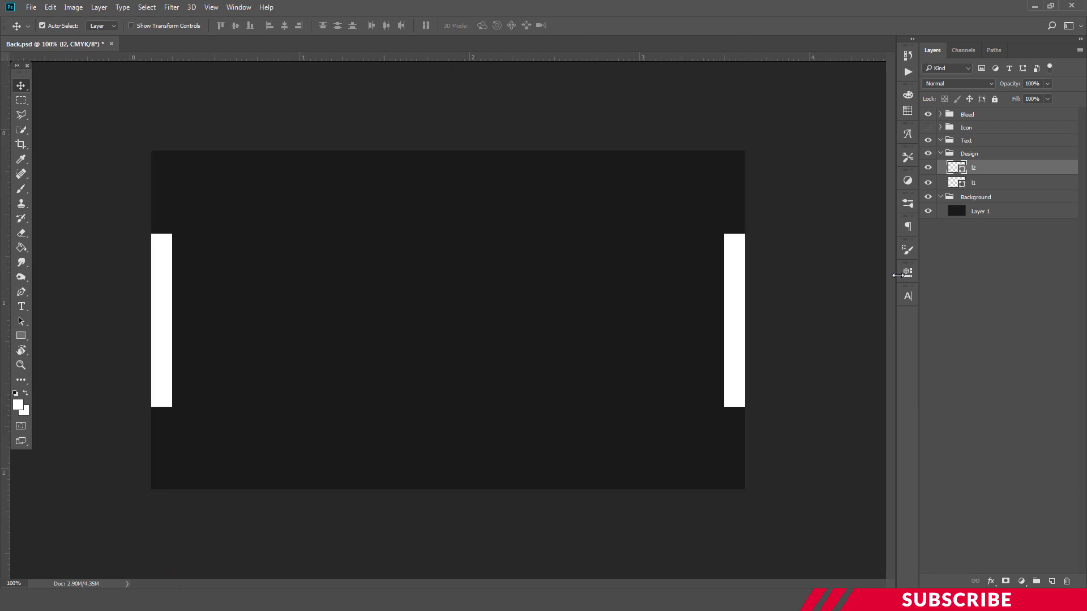
key("ctrl+semicolon")
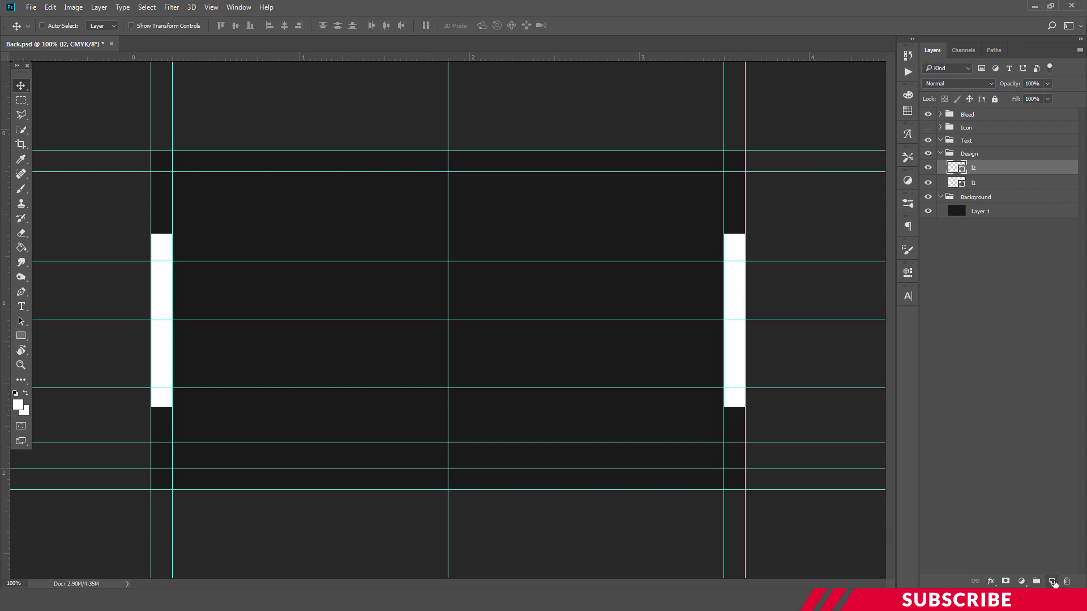
Add a layer named Line and draw a thin vertical line down the card's centre
left_click(1052, 582)
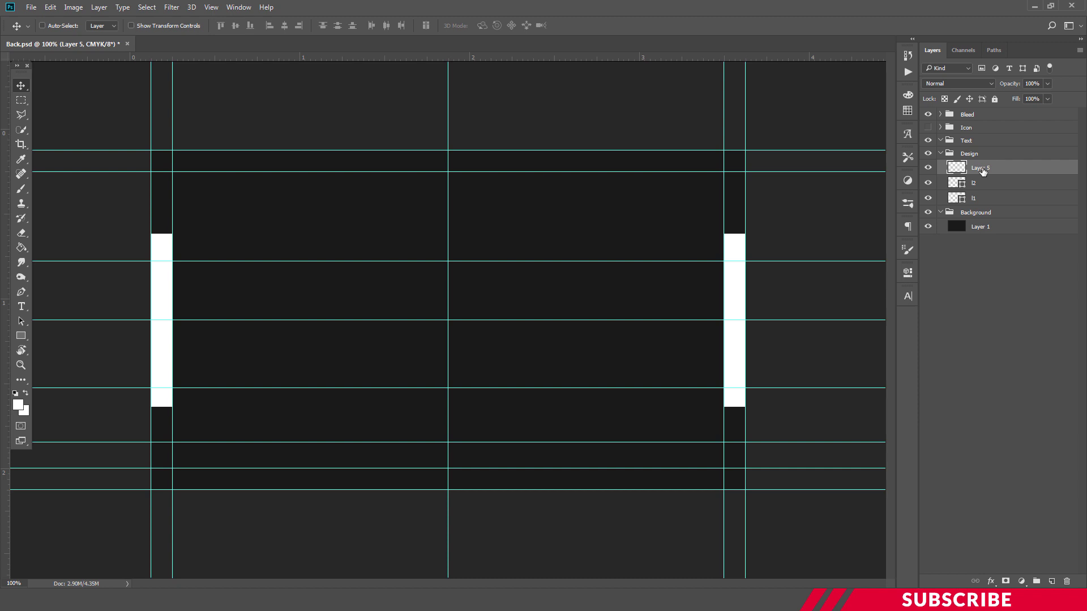
double_click(983, 170)
type("Line")
key("Return")
left_click(21, 336)
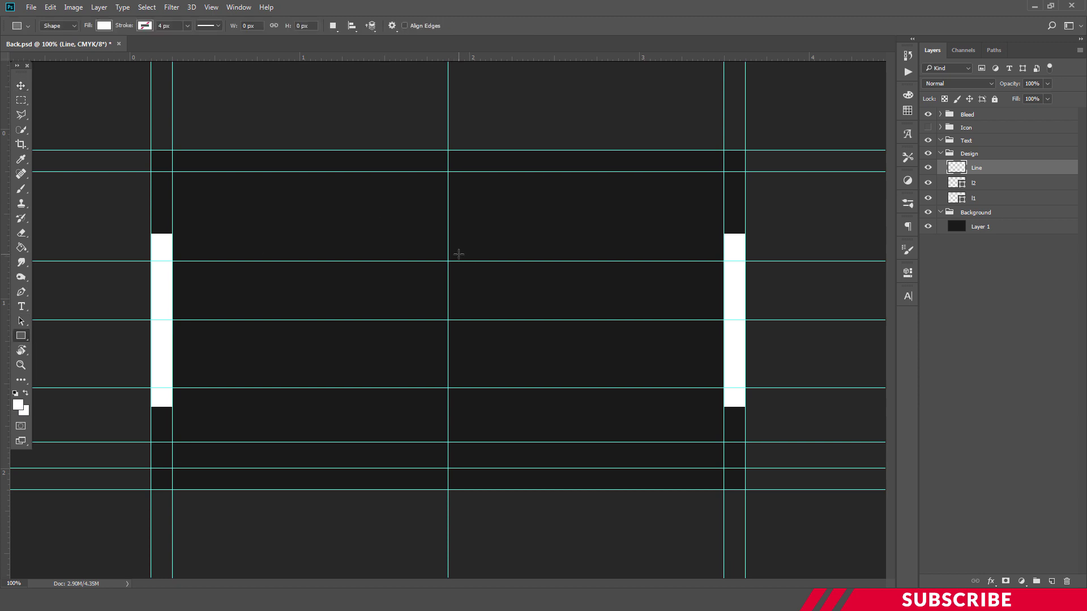
left_click_drag(458, 254, 460, 389)
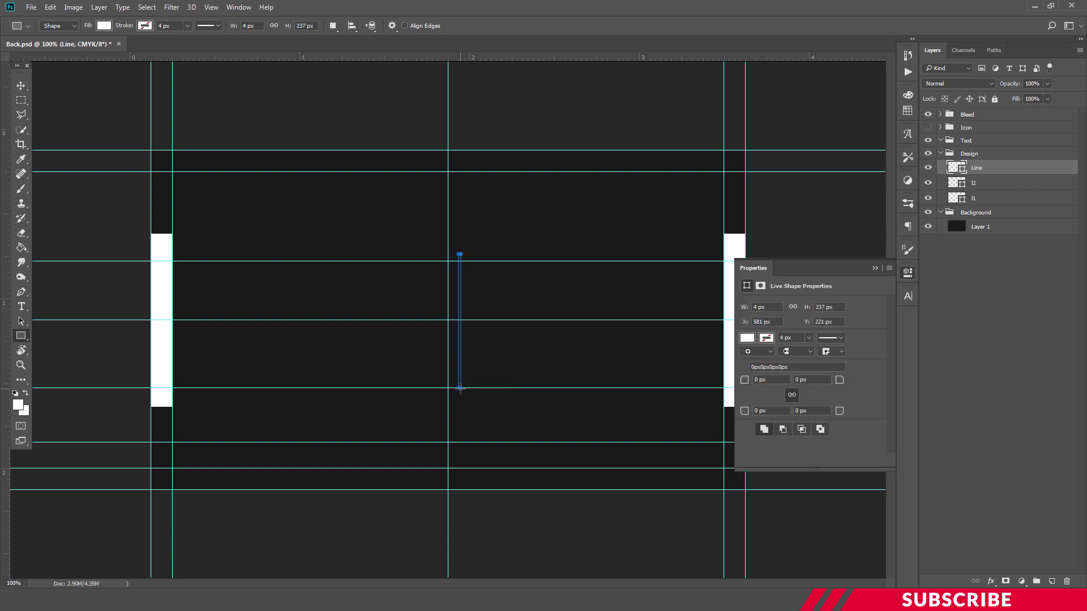
Shorten the line, halve its width to 2 px, and nudge it onto the centre guide
key("ctrl+plus")
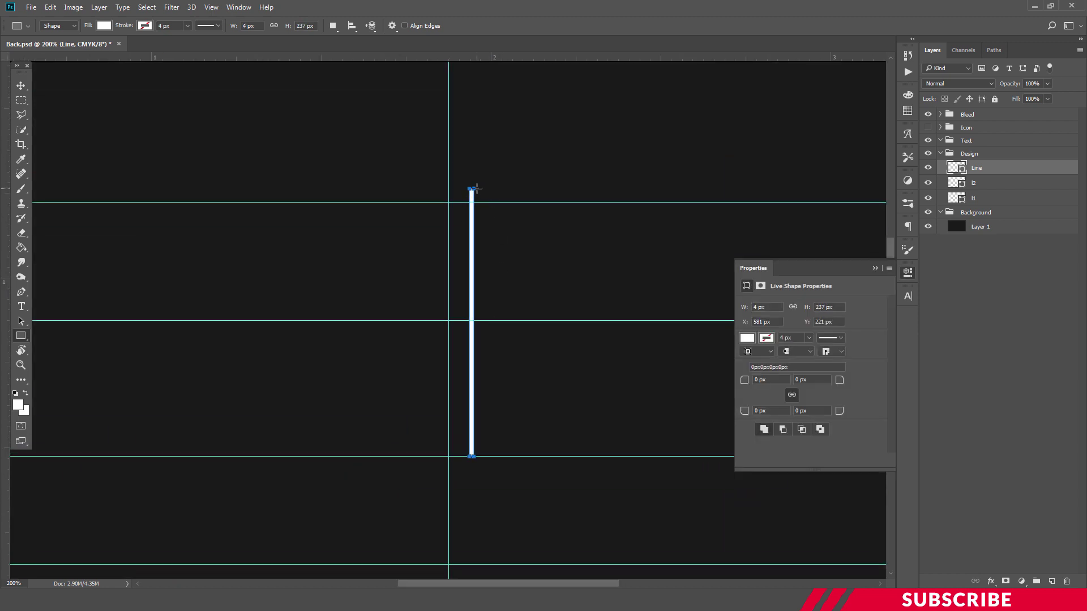
key("ctrl+t")
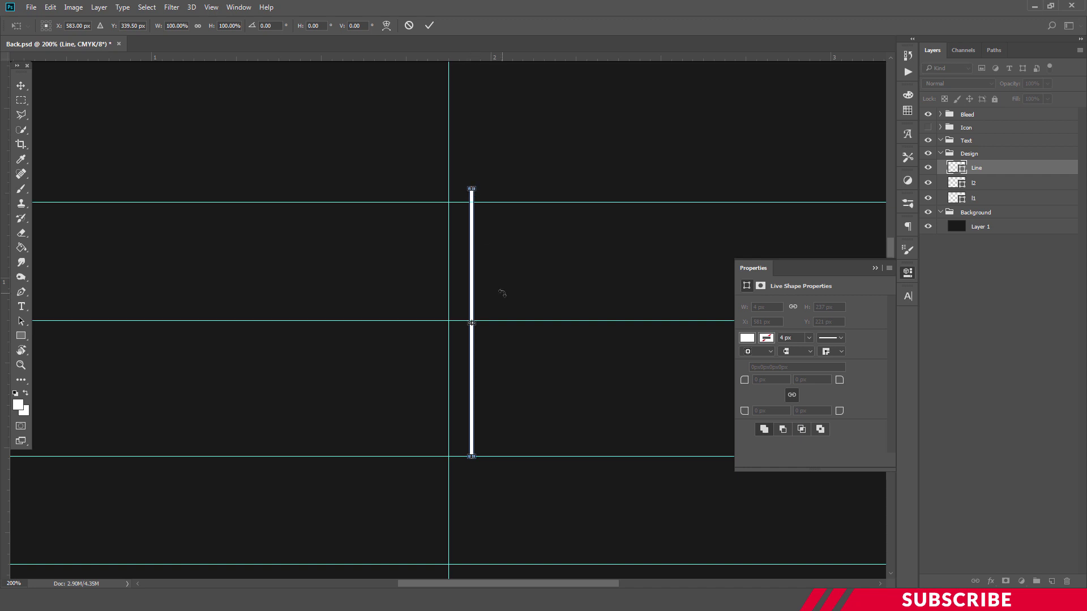
key("ctrl+plus")
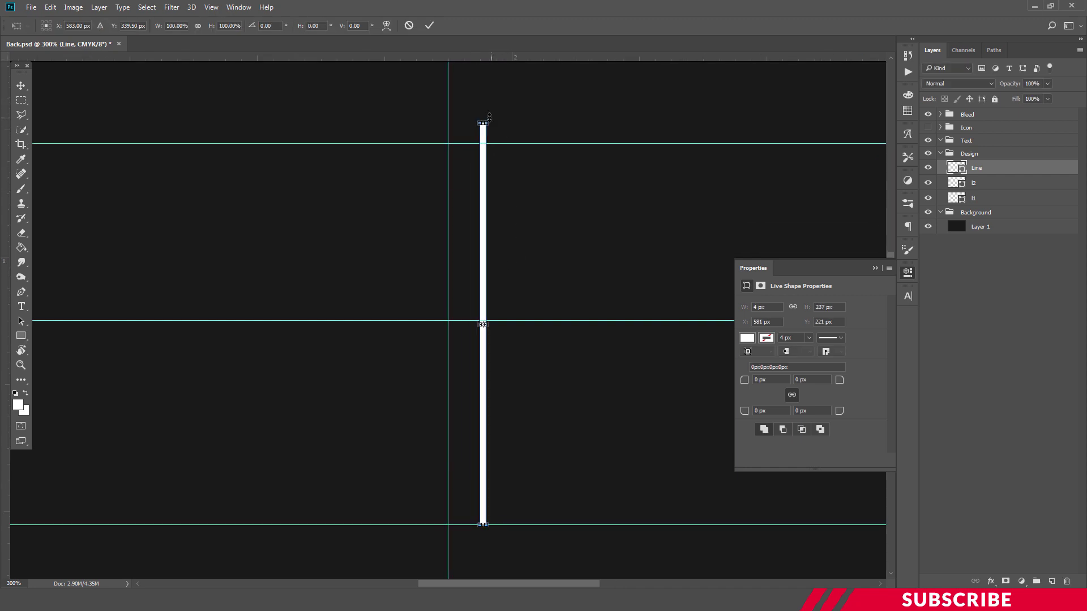
left_click_drag(490, 116, 483, 143)
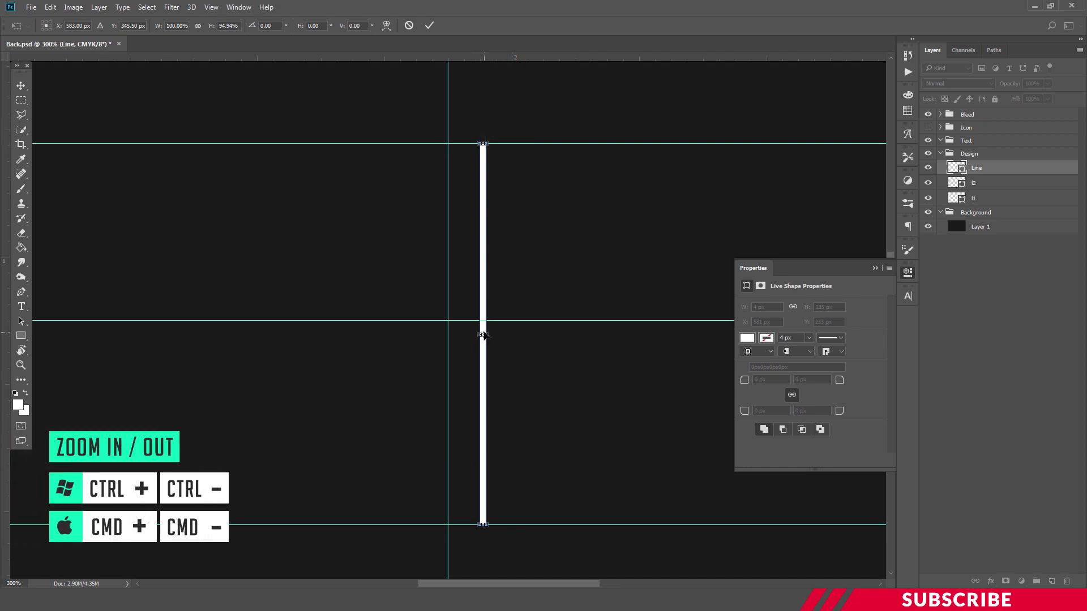
left_click_drag(486, 335, 483, 334)
key("Left")
key("Left")
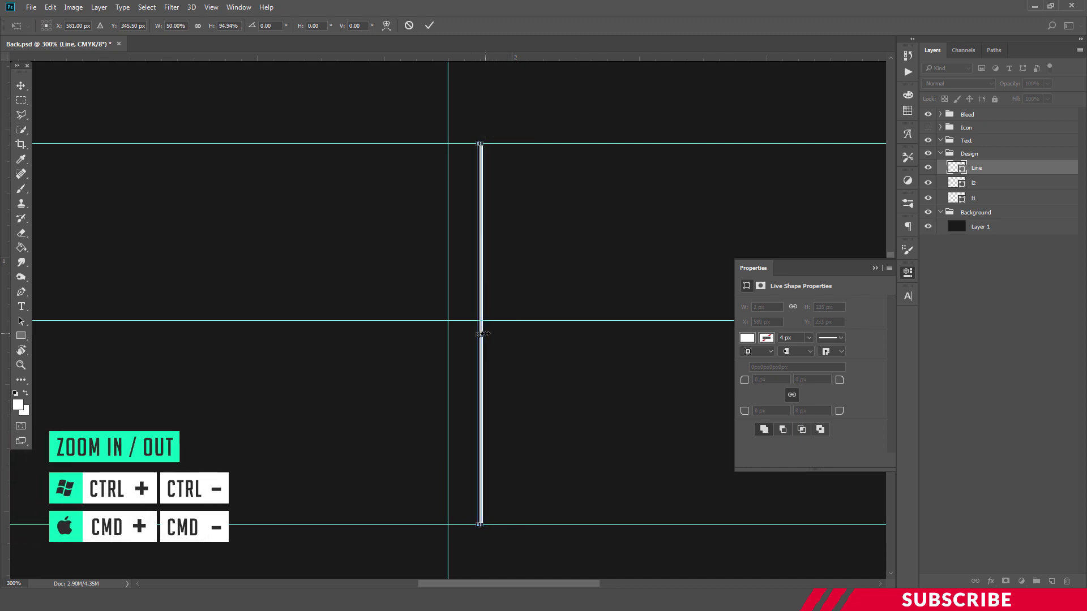
key("Left")
key("Left")
key("Left")
key("Left")
key("Left")
key("Left")
key("Left")
key("Left")
key("Left")
key("Left")
key("Left")
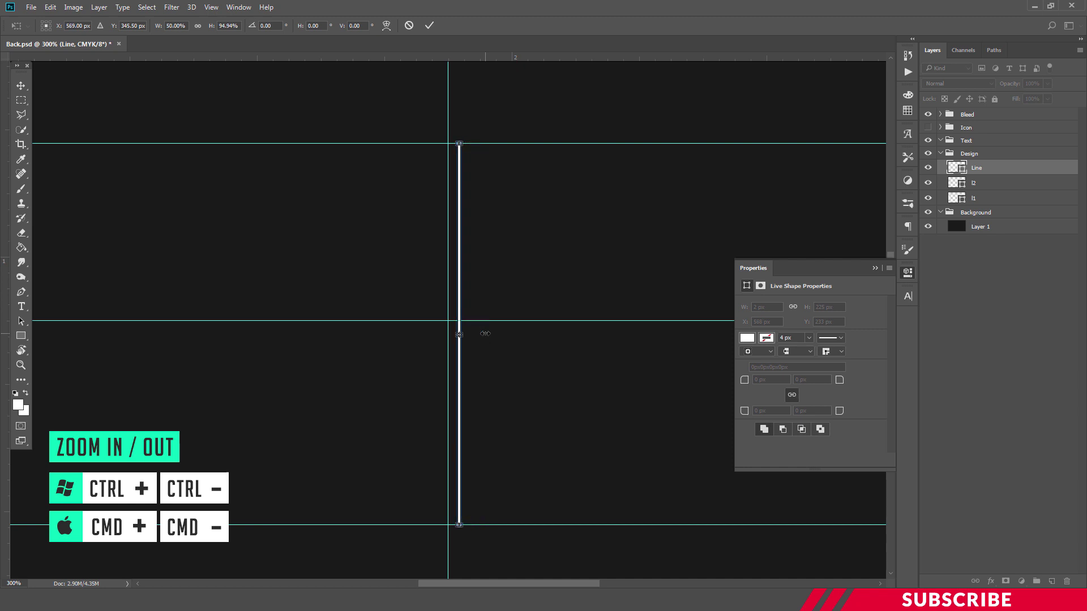
key("Left")
key("Left")
key("Left")
key("Left")
key("Left")
key("Left")
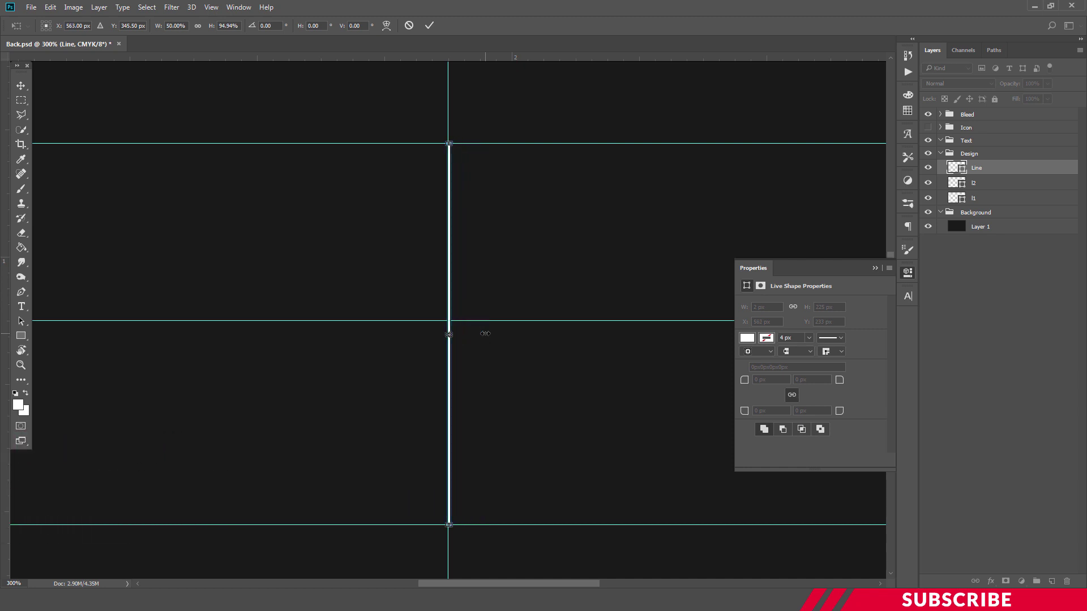
key("Return")
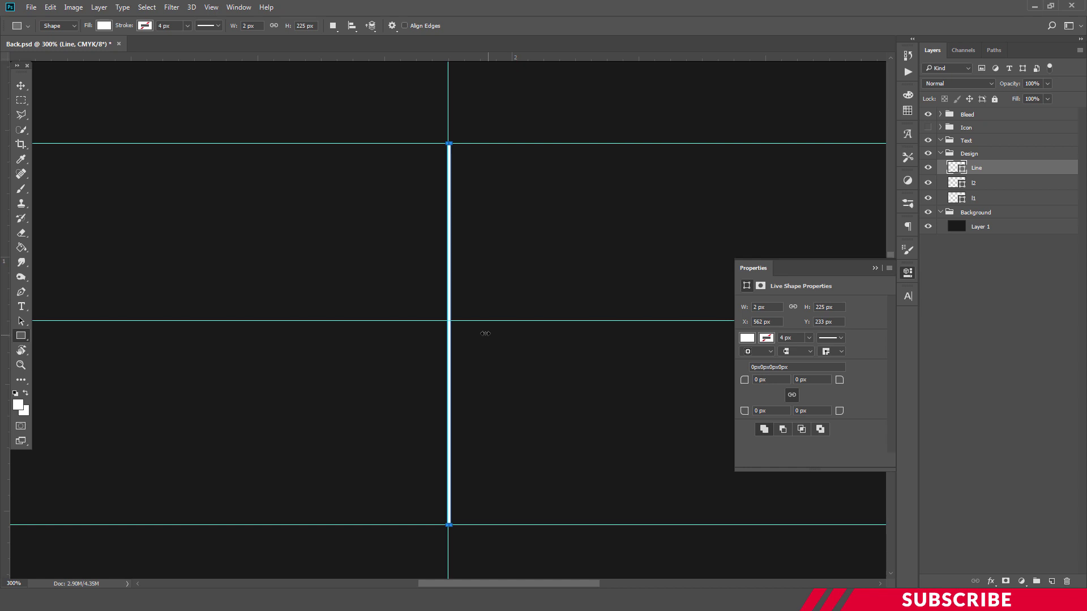
key("ctrl+1")
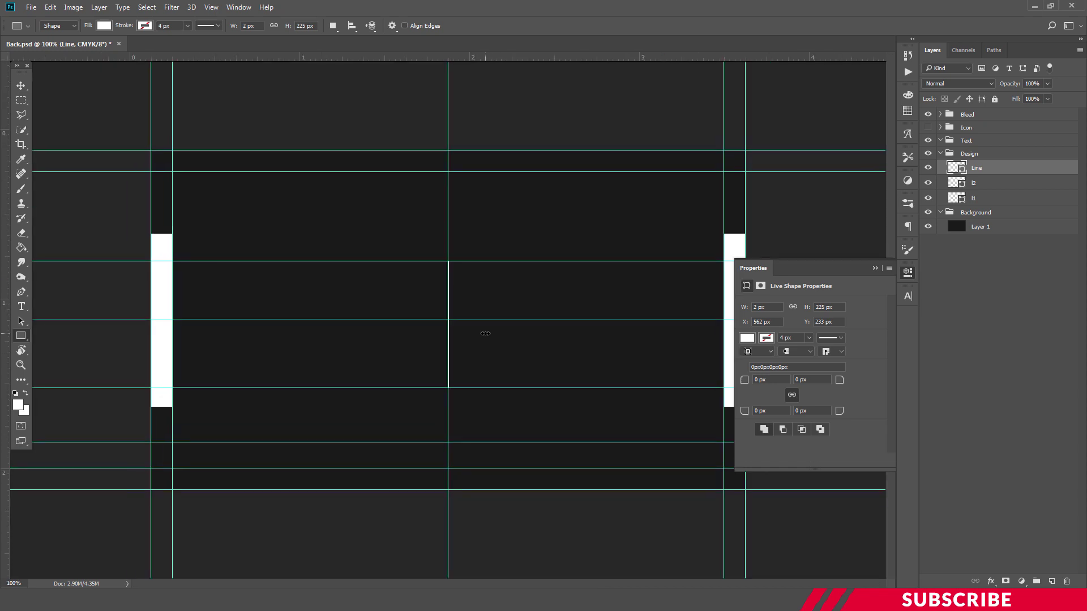
Hide the guides and save Back.psd
left_click(908, 273)
key("ctrl+semicolon")
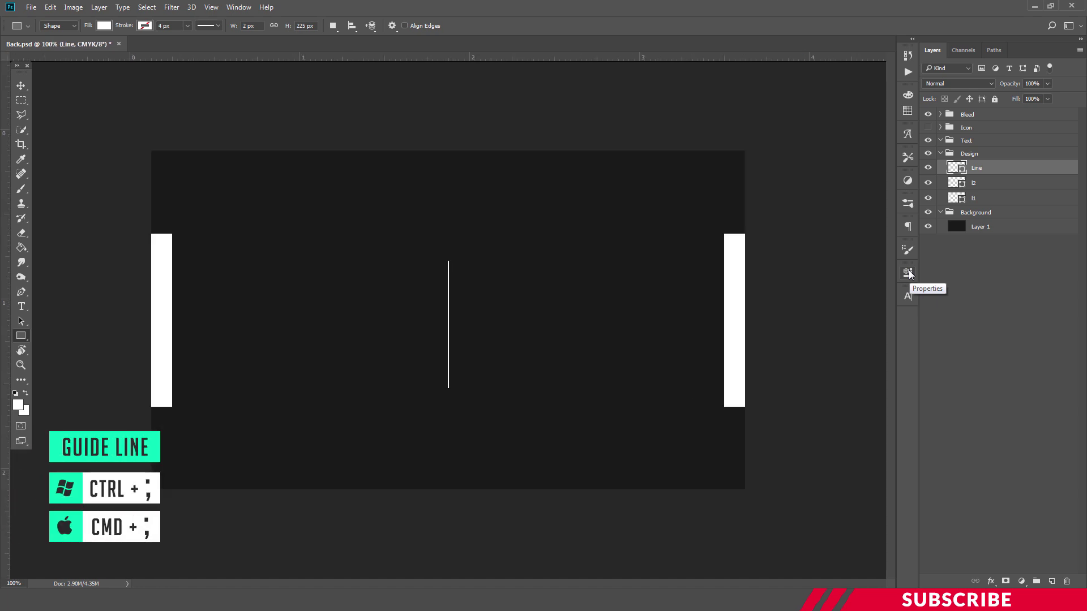
key("ctrl+s")
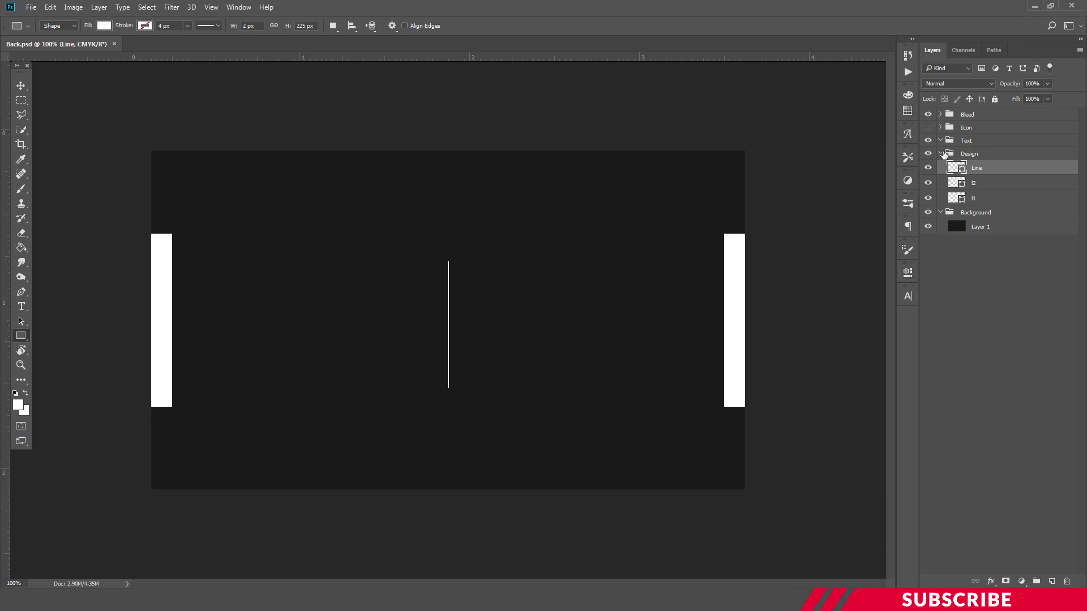
Add a new empty layer in the Text group, ready for white type
left_click(941, 153)
left_click(966, 141)
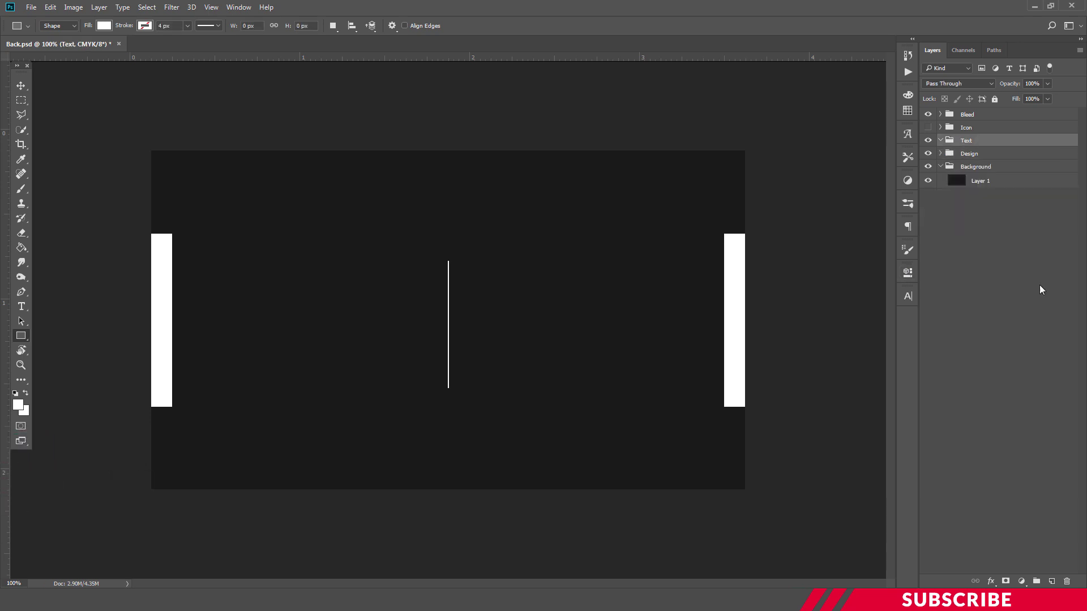
left_click(1053, 582)
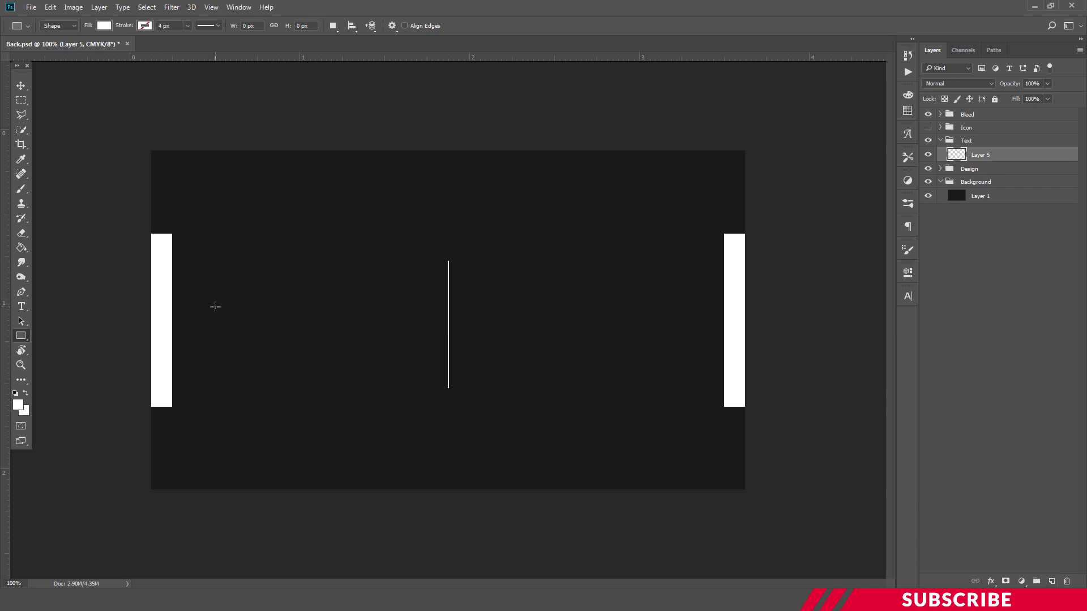
key("t")
left_click(18, 405)
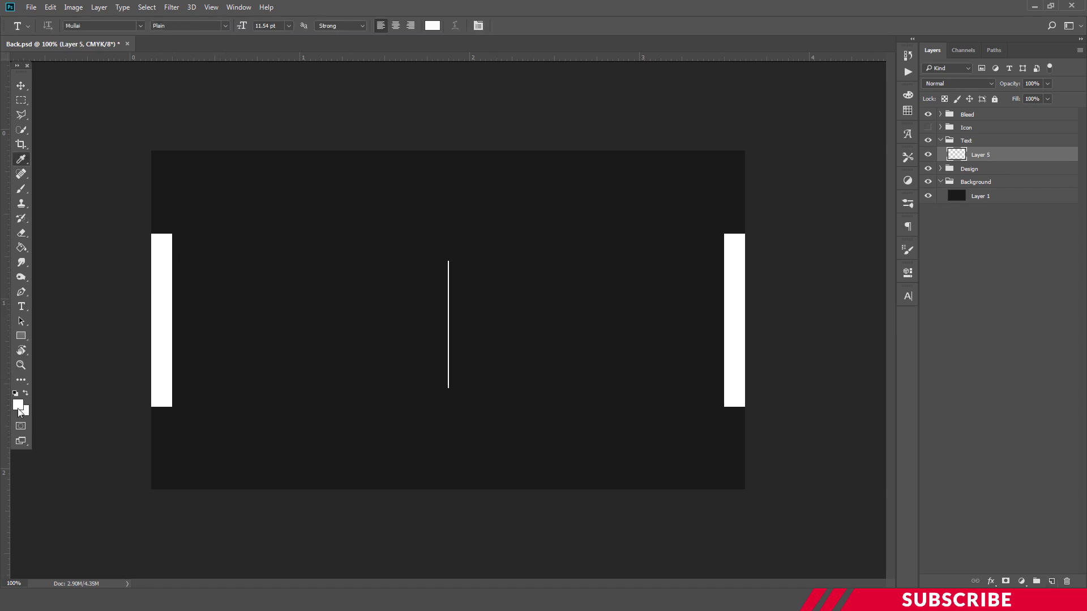
left_click(1018, 324)
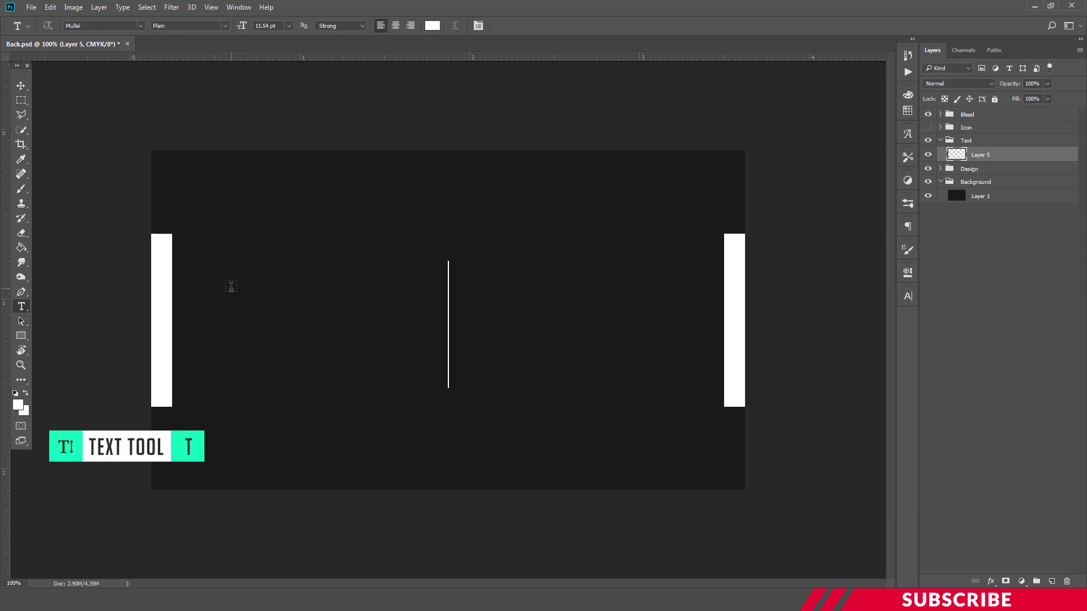
Copy the Tamil company name from the Notepad file
key("alt+Tab")
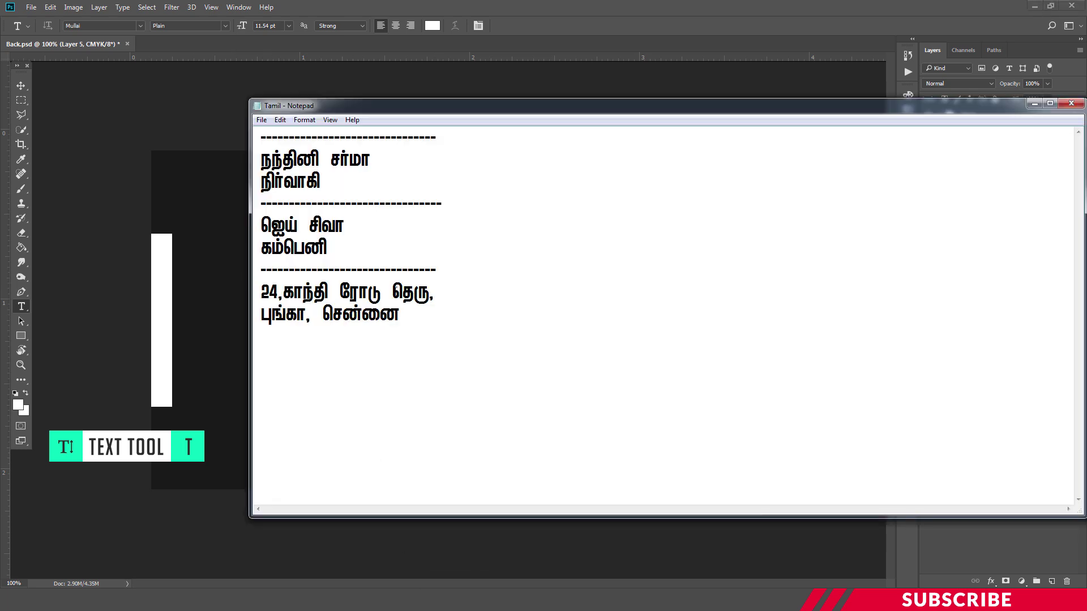
left_click_drag(360, 224, 261, 227)
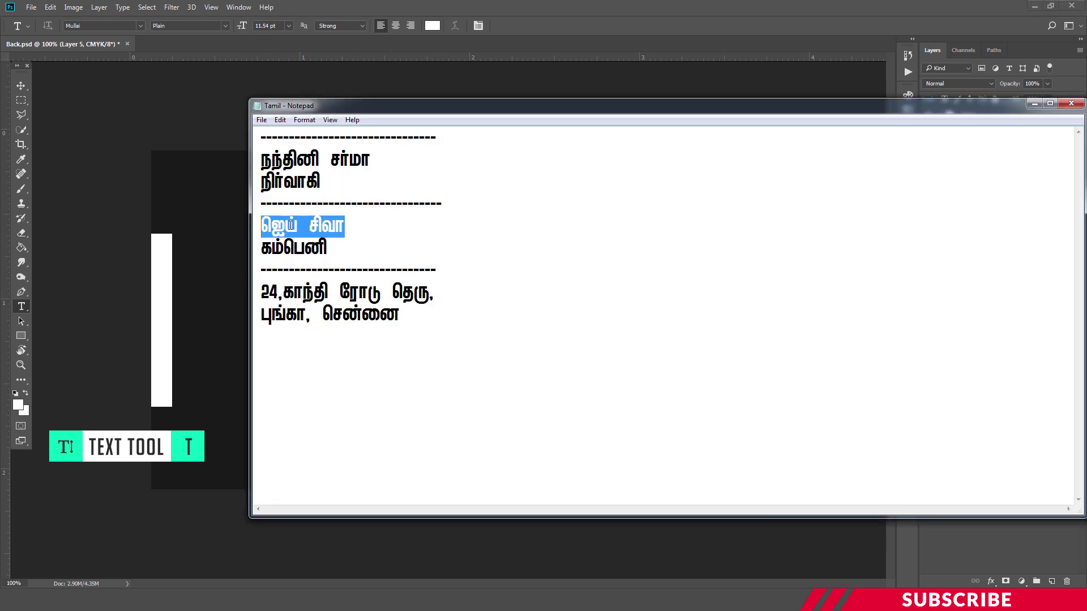
right_click(290, 226)
left_click(317, 261)
left_click(1035, 103)
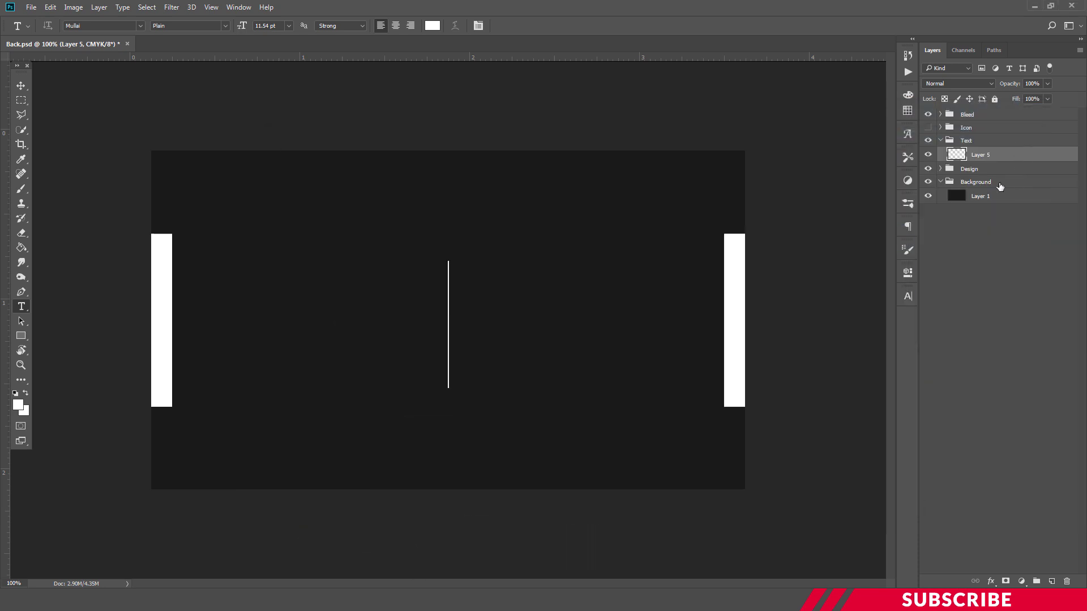
Paste the company name on the left half, keep only ஜெய், and enlarge it
left_click(240, 286)
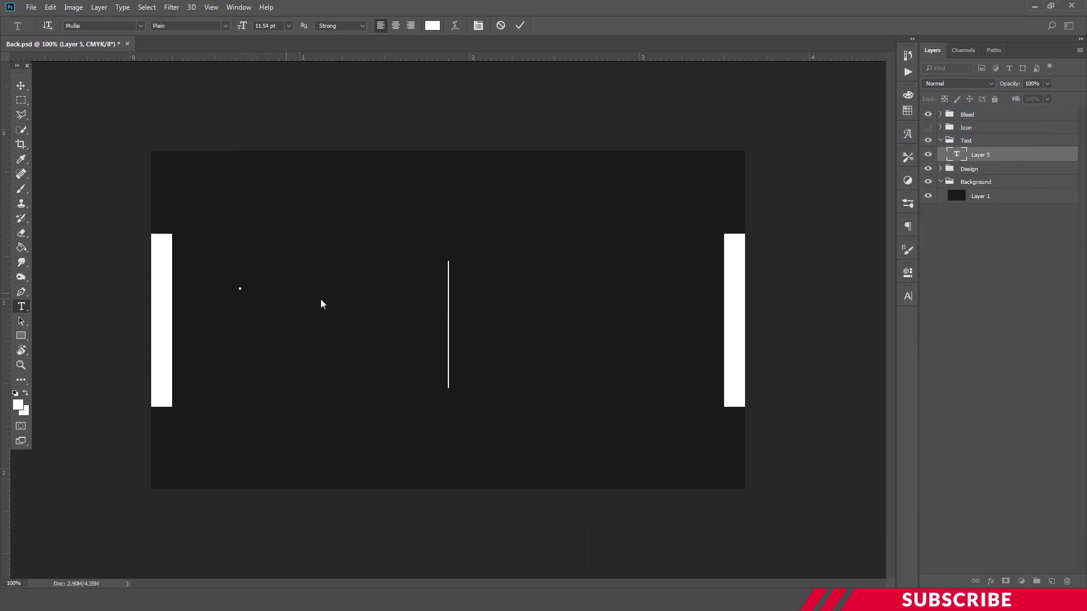
key("ctrl+v")
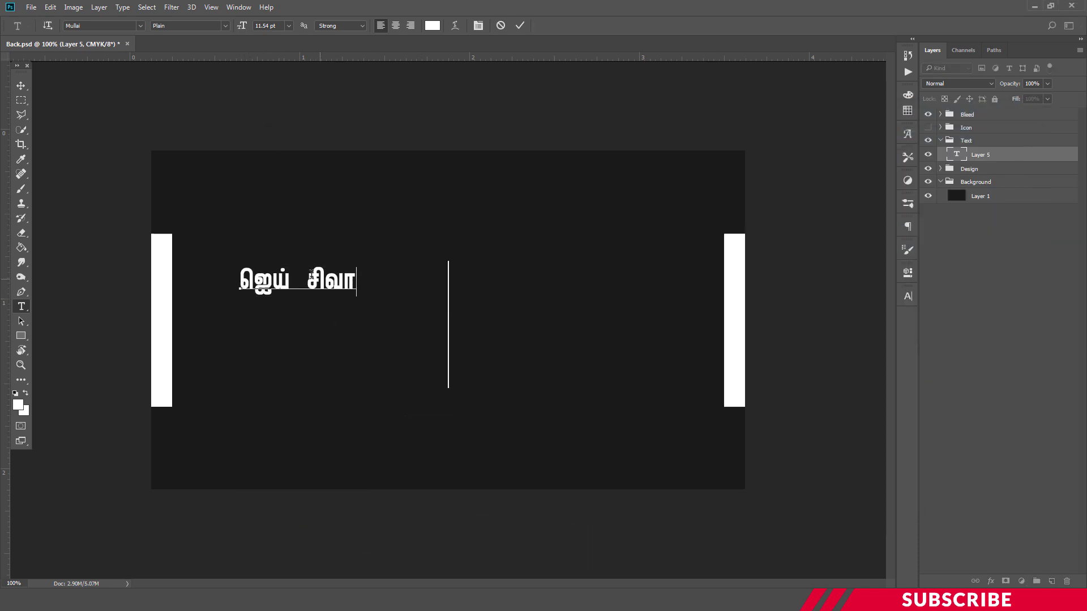
left_click_drag(308, 275, 374, 276)
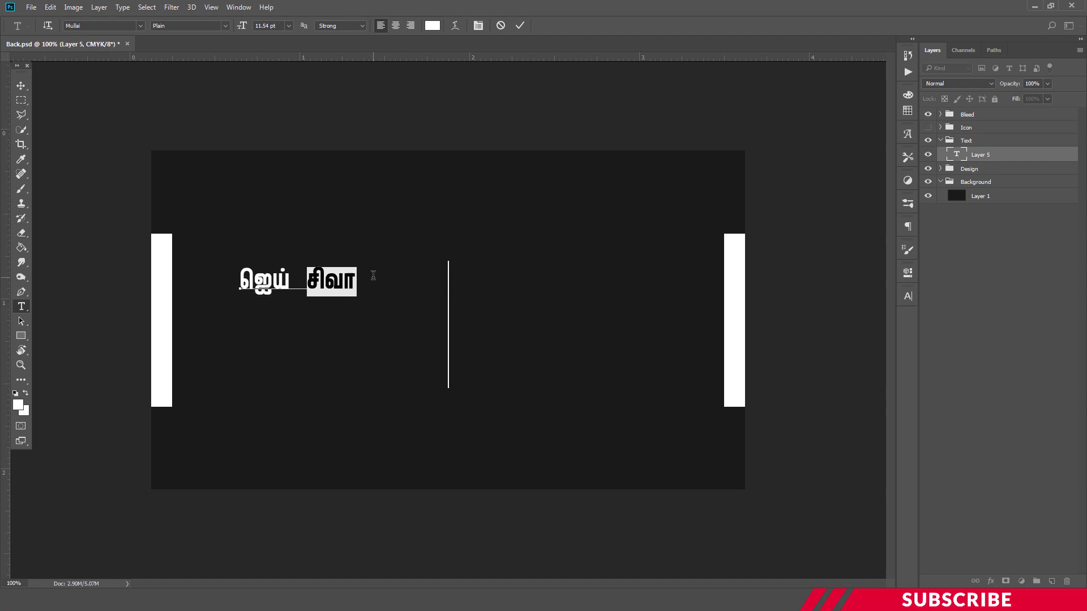
key("BackSpace")
key("BackSpace")
key("ctrl+Return")
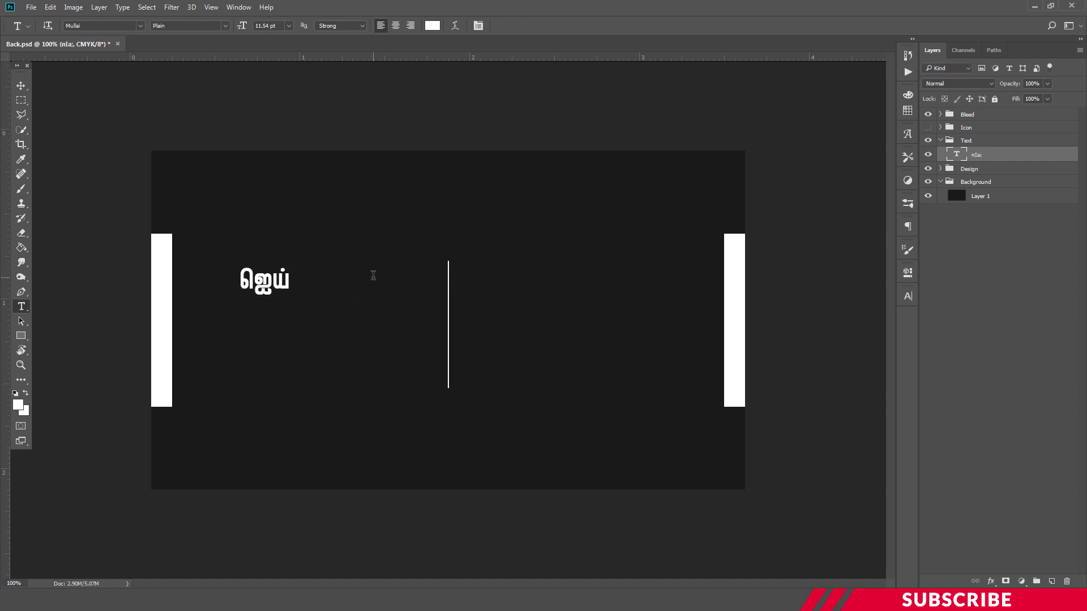
key("ctrl+t")
left_click_drag(291, 294, 305, 305)
key("Return")
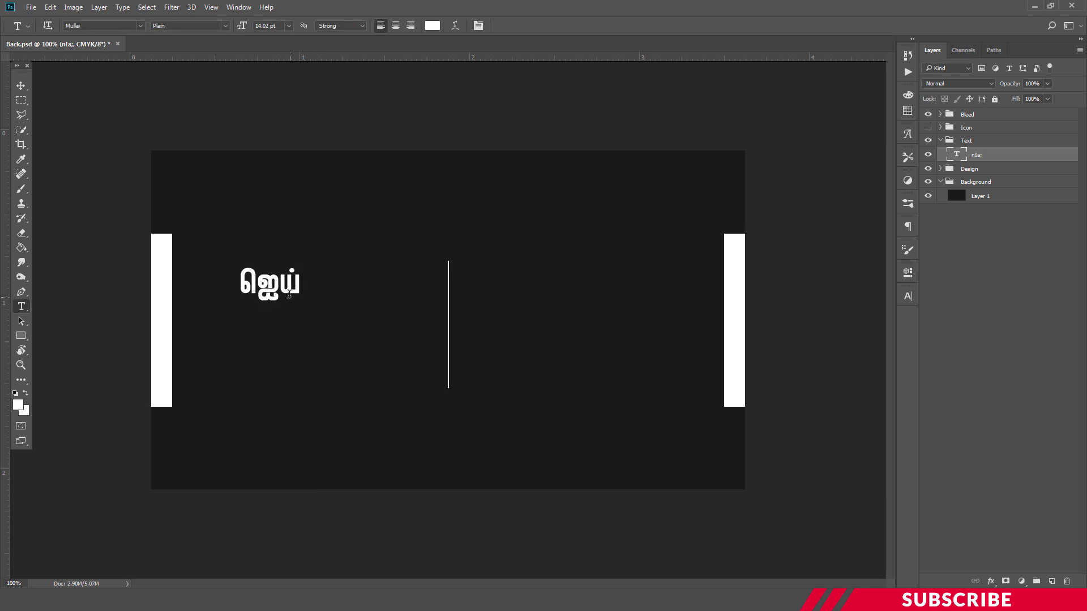
Set ஜெய் to 16 pt and duplicate it beside itself
key("r")
left_click(286, 286)
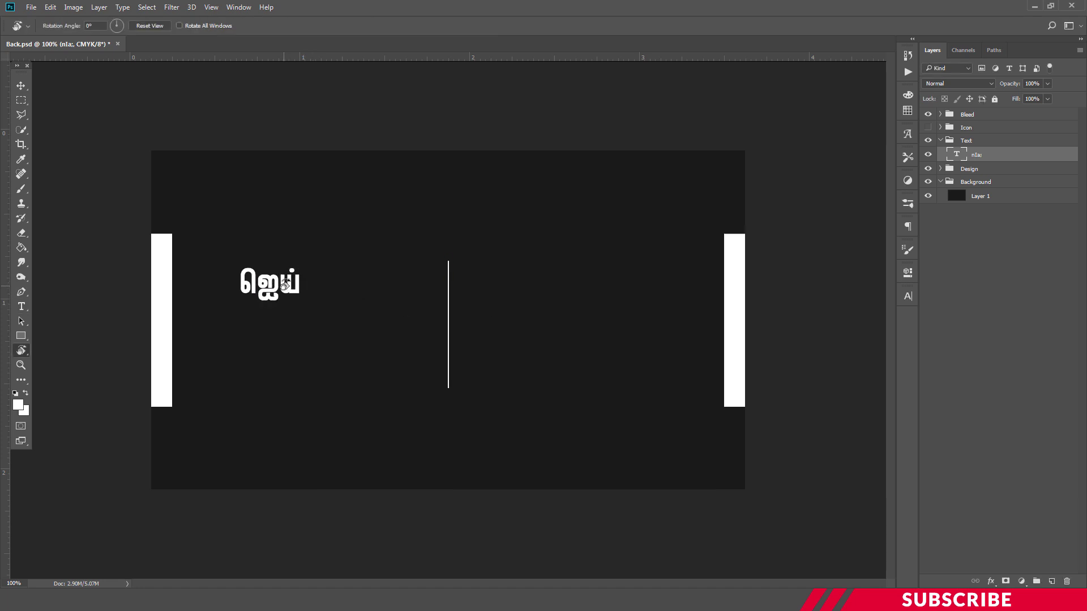
key("t")
left_click(271, 285)
left_click(279, 25)
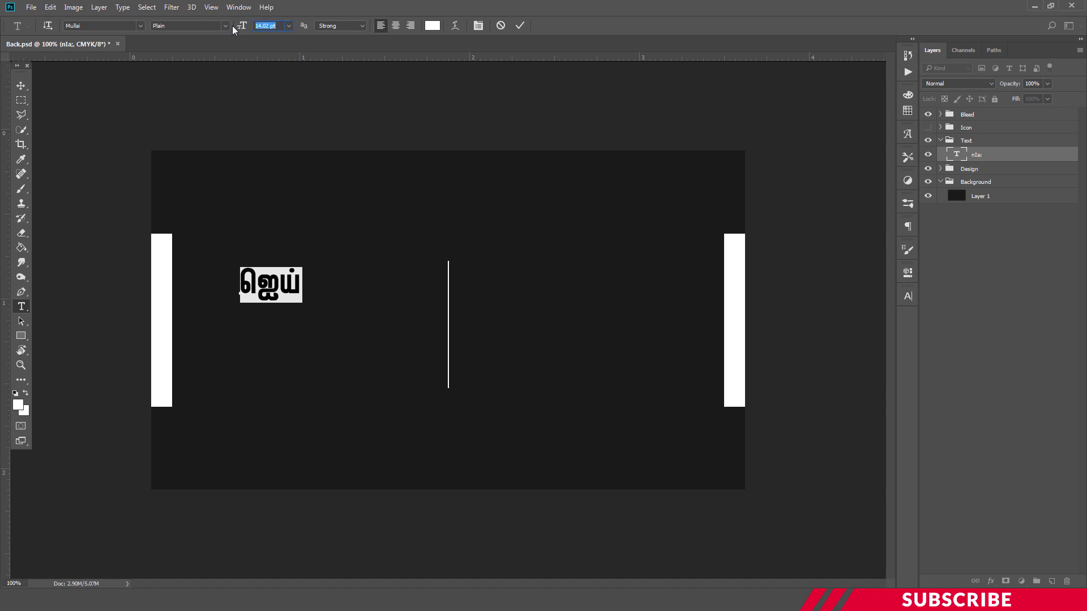
type("16")
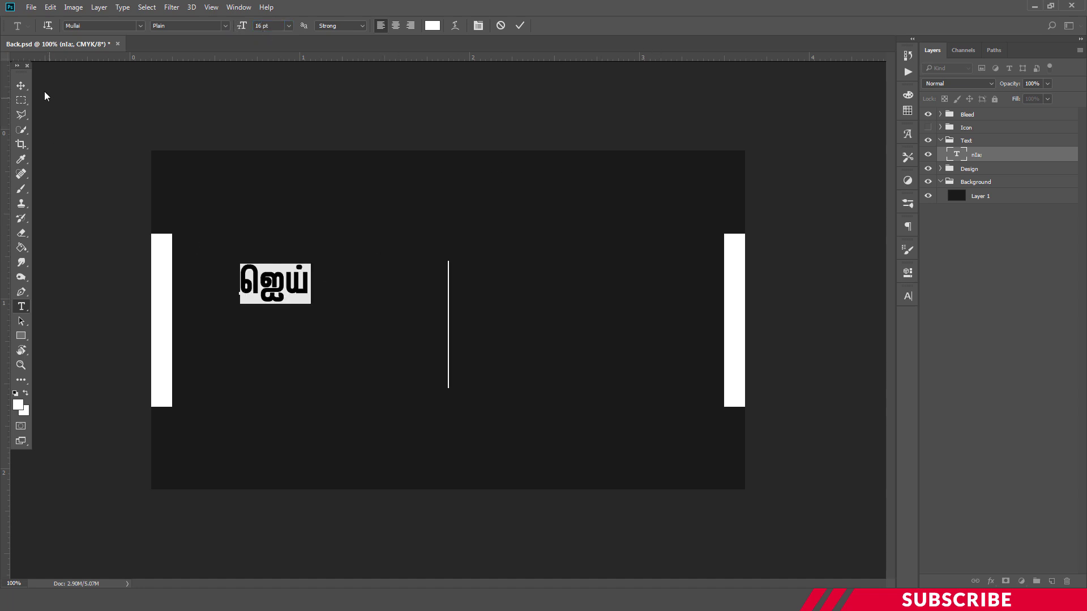
left_click(21, 85)
left_click_drag(309, 291, 363, 290)
Replace the duplicated word with சிவா and place it right after ஜெய்
key("t")
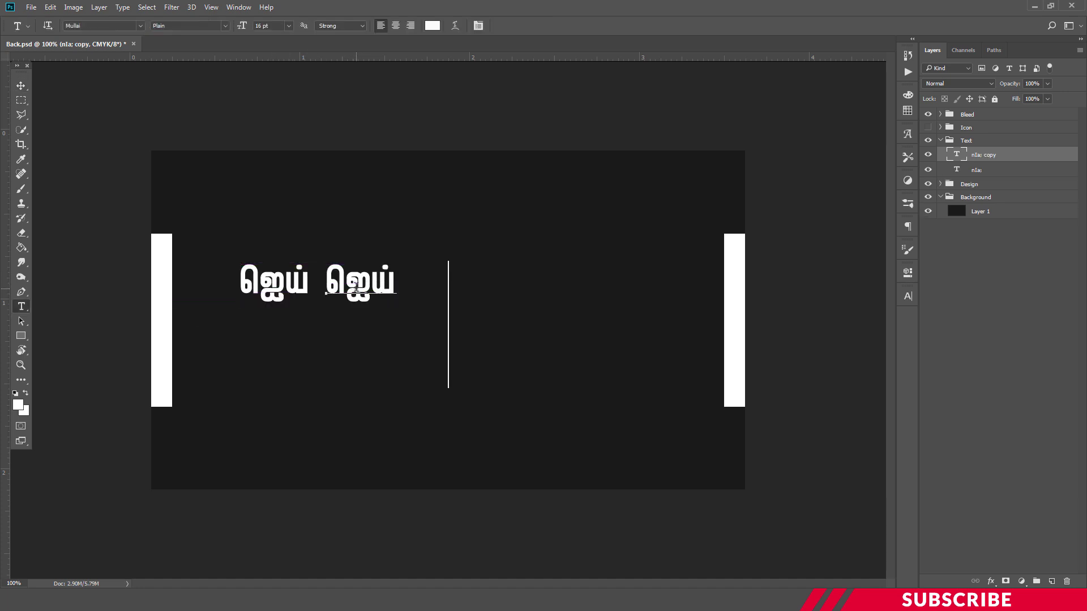
double_click(356, 287)
type("rpth")
key("ctrl+Return")
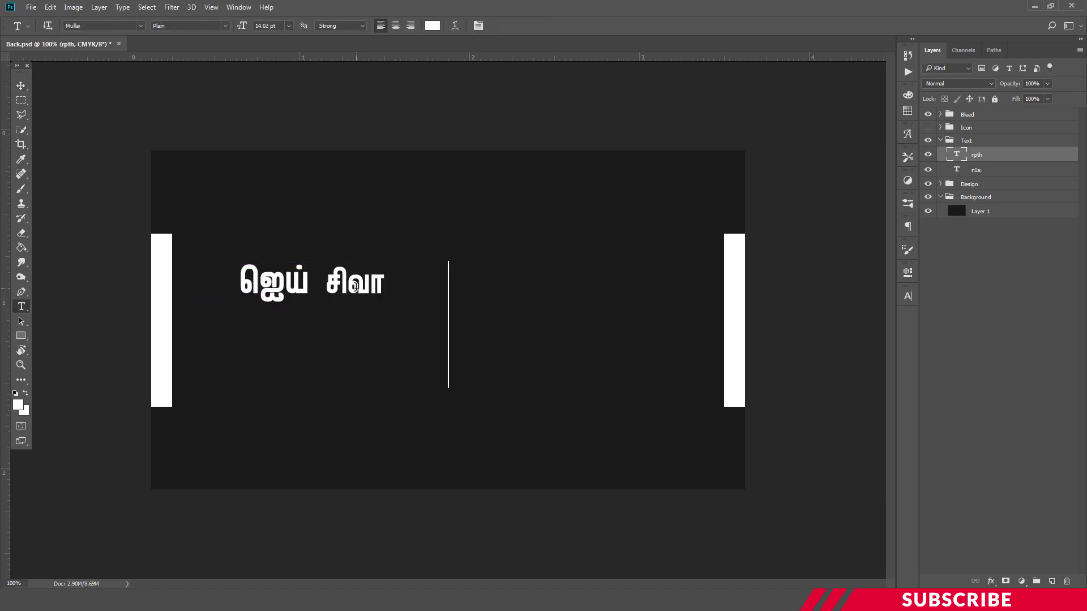
key("v")
left_click_drag(375, 290, 360, 289)
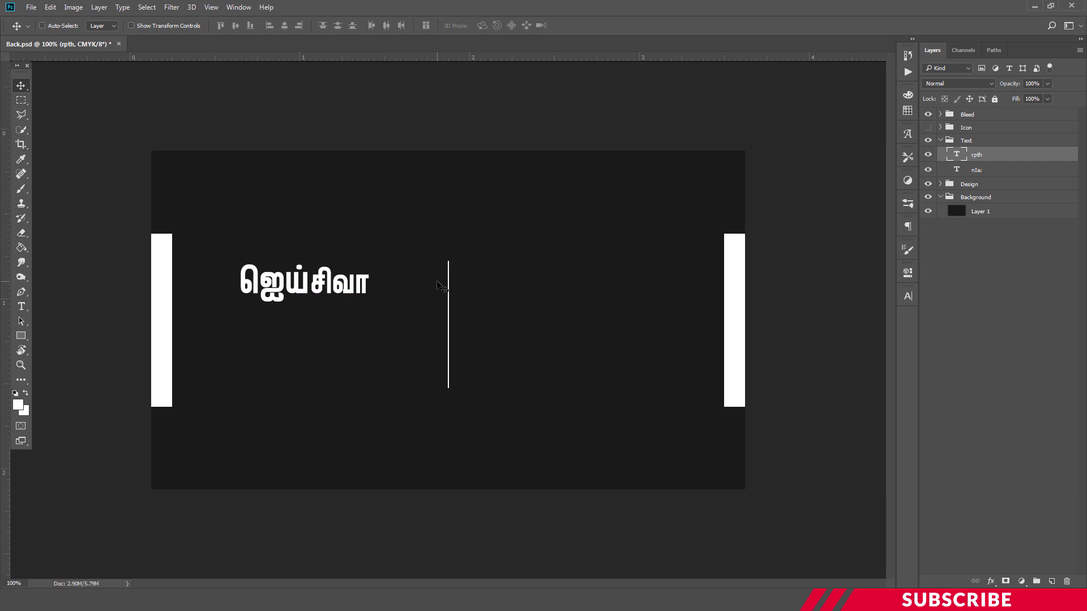
Set சிவா's font size to 16 pt and show the guides
key("t")
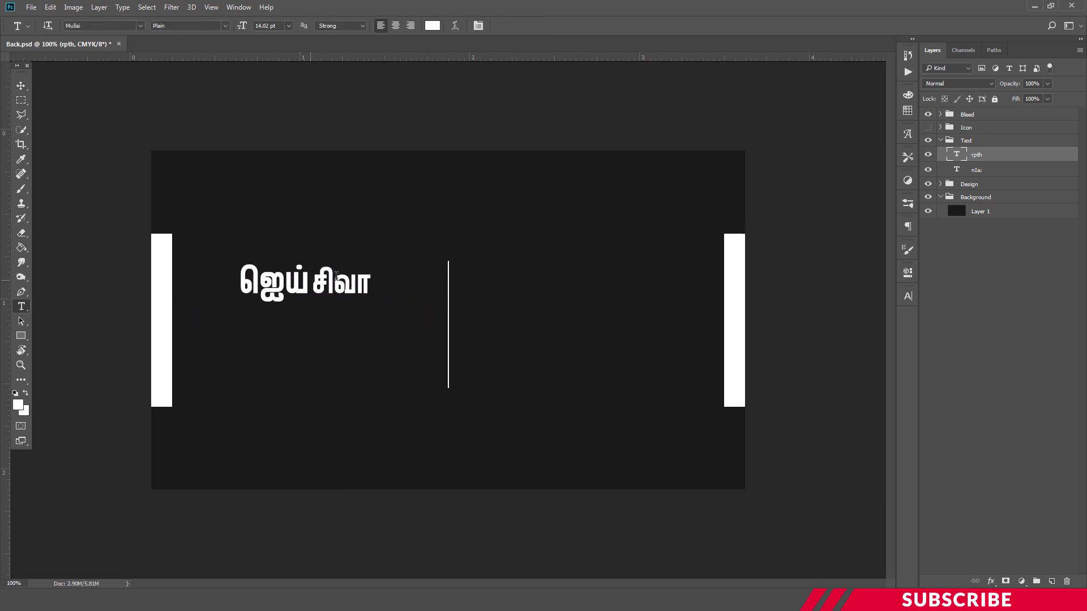
left_click(335, 284)
double_click(335, 283)
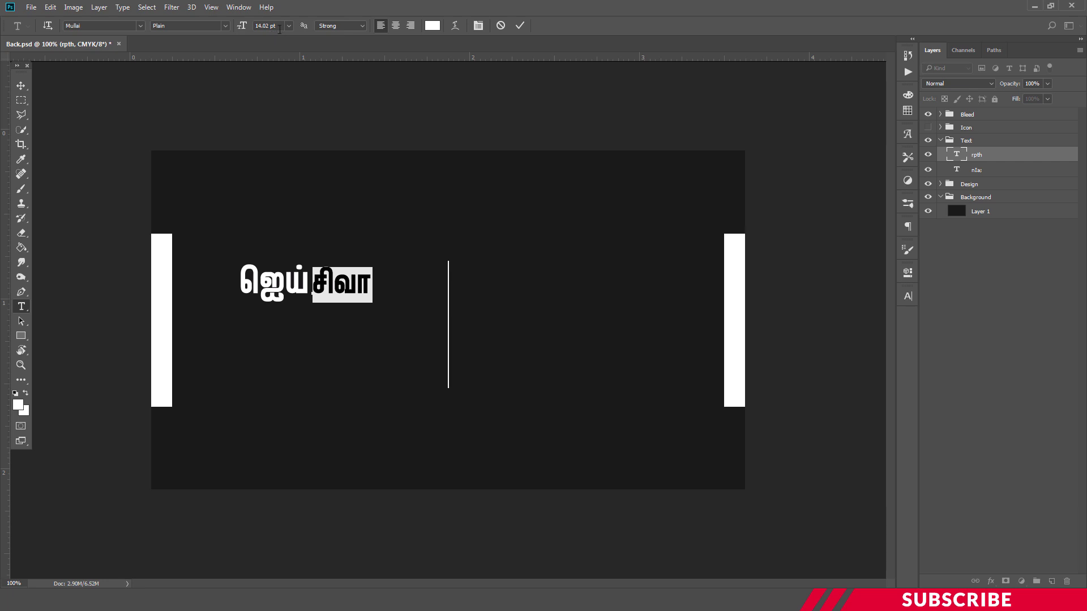
left_click_drag(279, 29, 232, 27)
type("16")
key("Return")
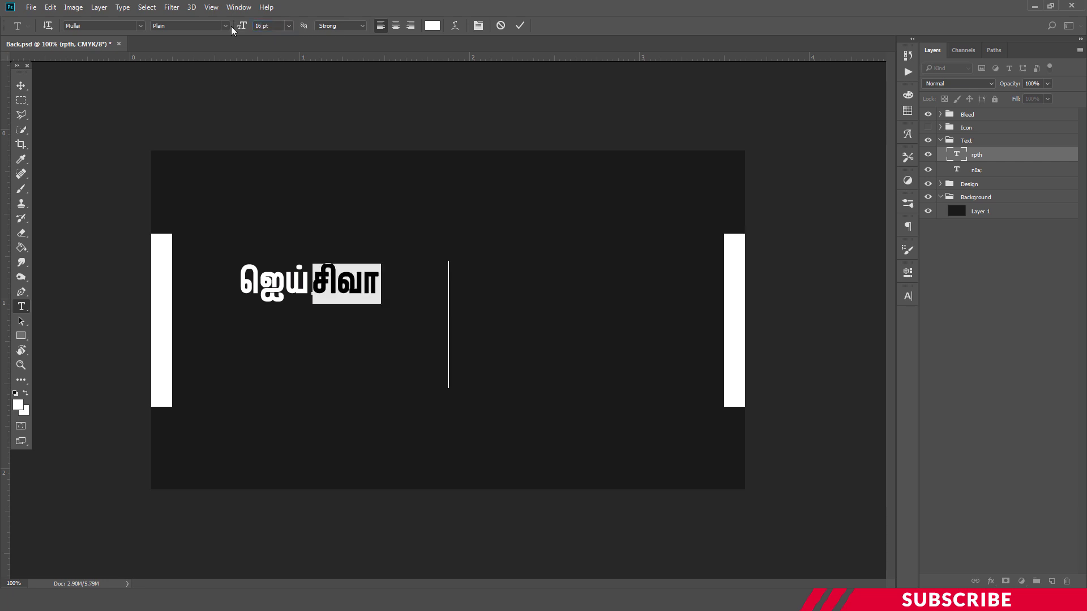
left_click(376, 281)
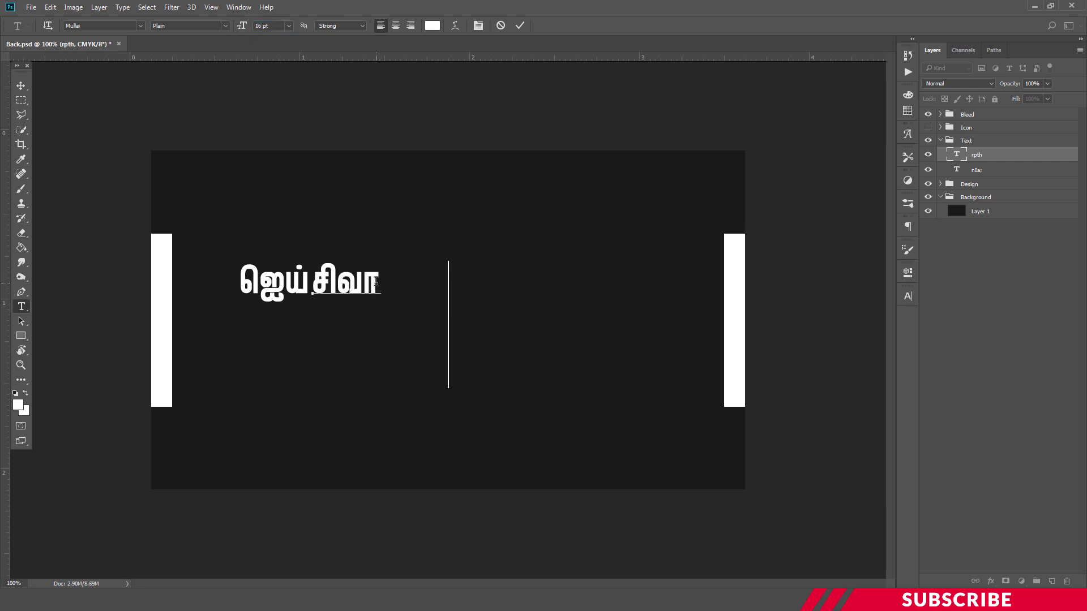
key("ctrl+Return")
key("ctrl+semicolon")
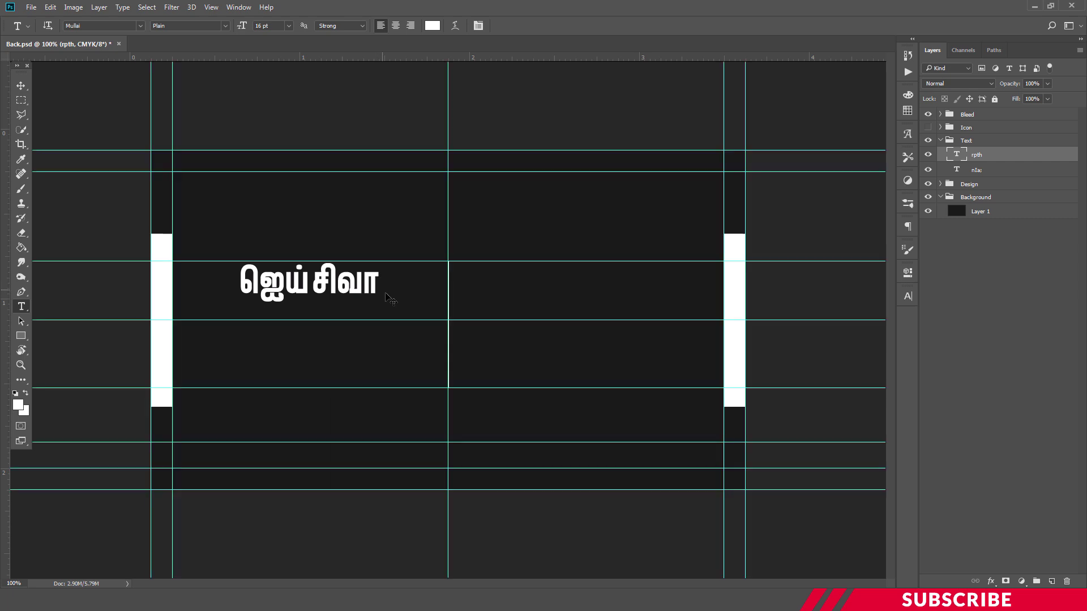
Move both name layers, ஜெய் சிவா, slightly down and left, then return to the Tamil Notepad file
key("ctrl+t")
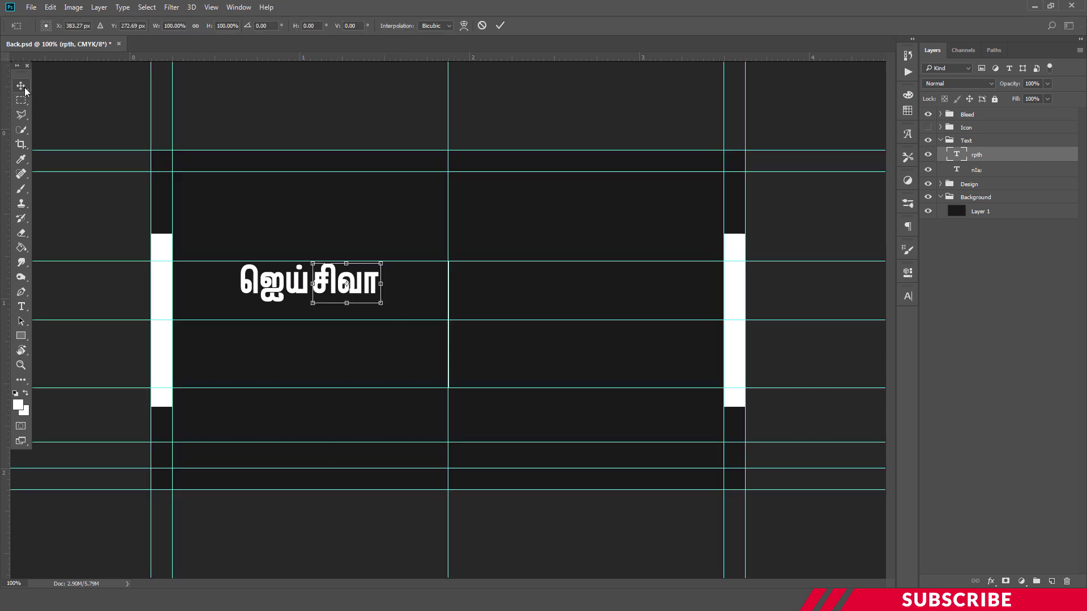
key("Return")
left_click(975, 170, "shift")
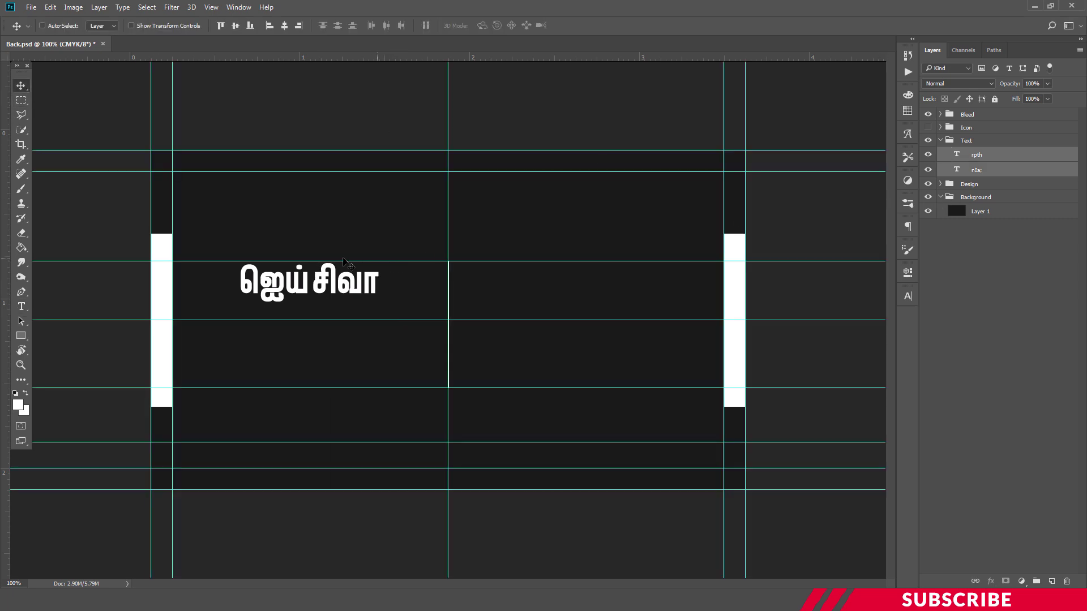
left_click_drag(333, 285, 332, 305)
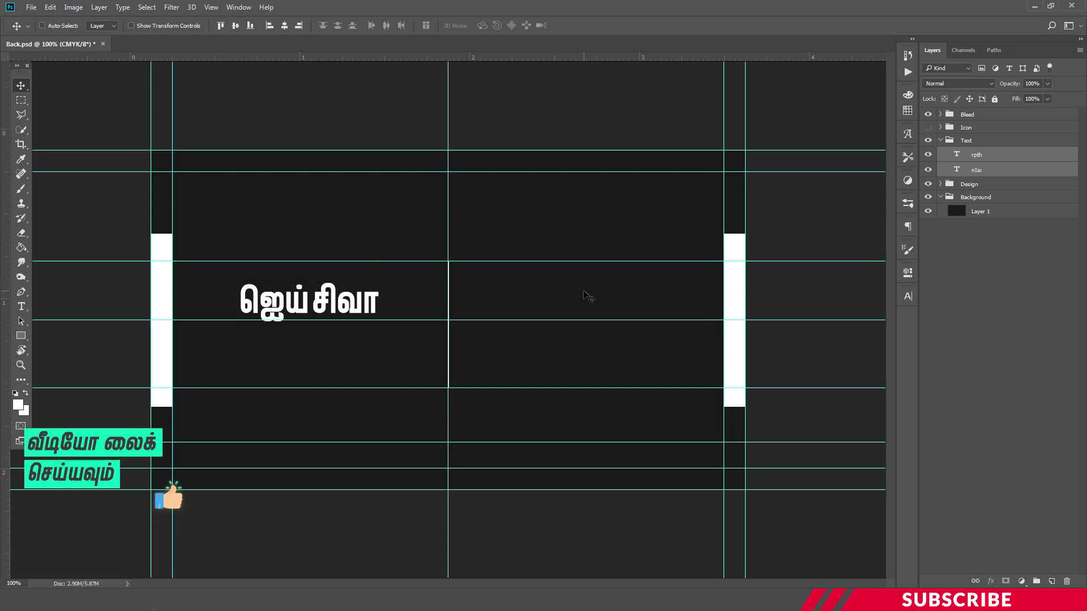
key("Down")
key("Down")
key("Down")
key("Down")
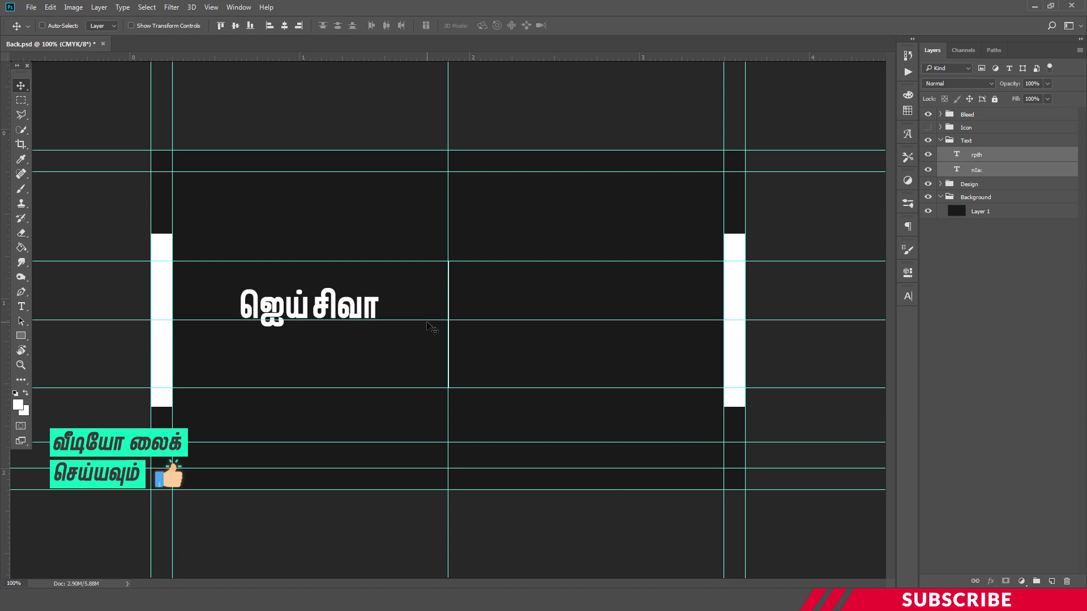
key("Down")
key("Down")
key("Down")
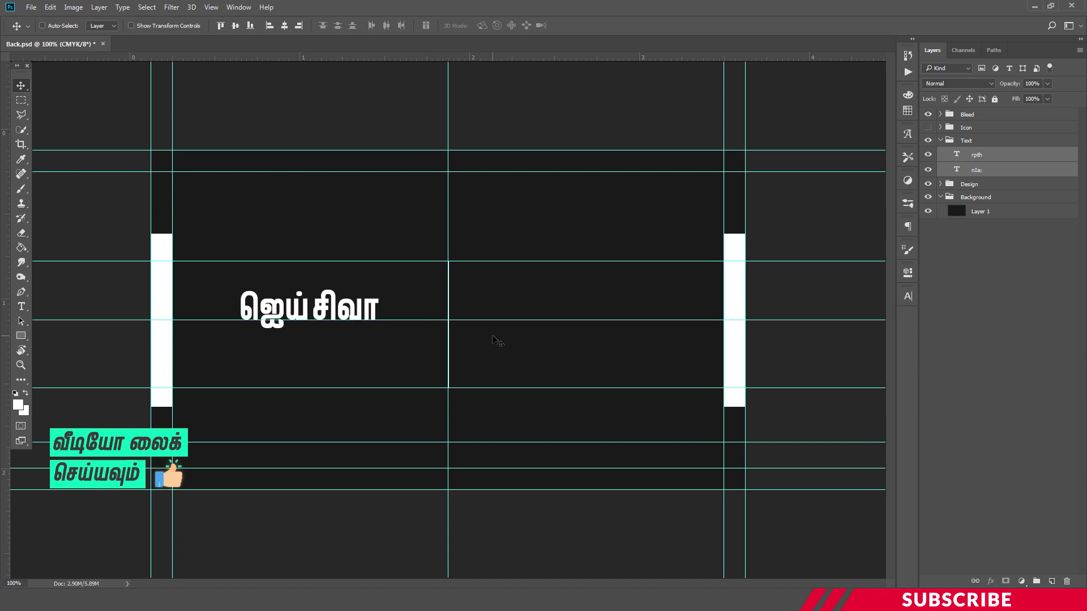
key("Left")
key("Left")
key("Left")
key("Left")
key("Left")
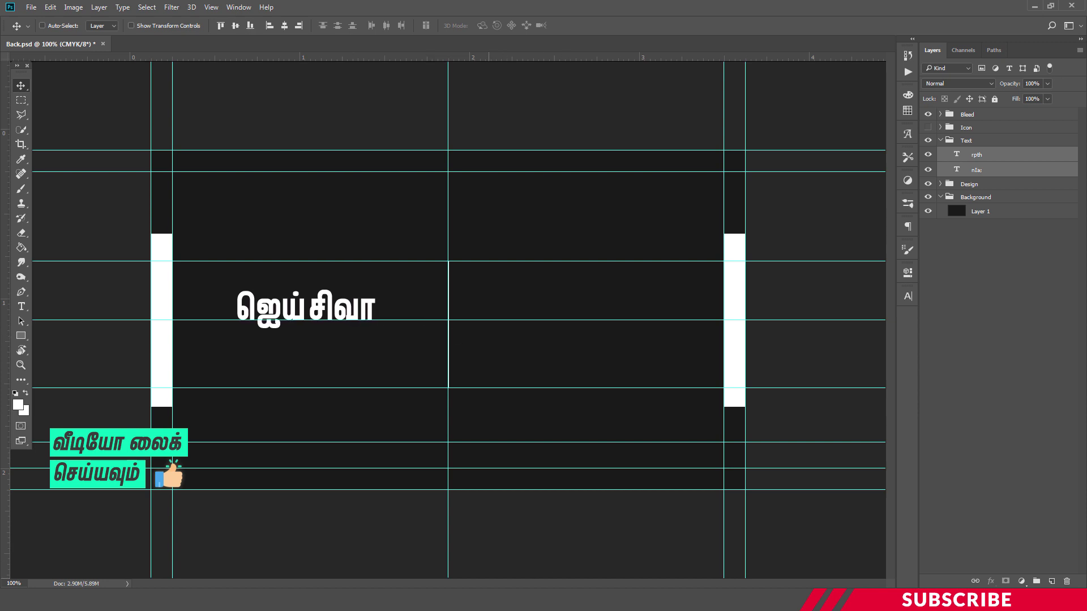
key("alt+Tab")
key("Down")
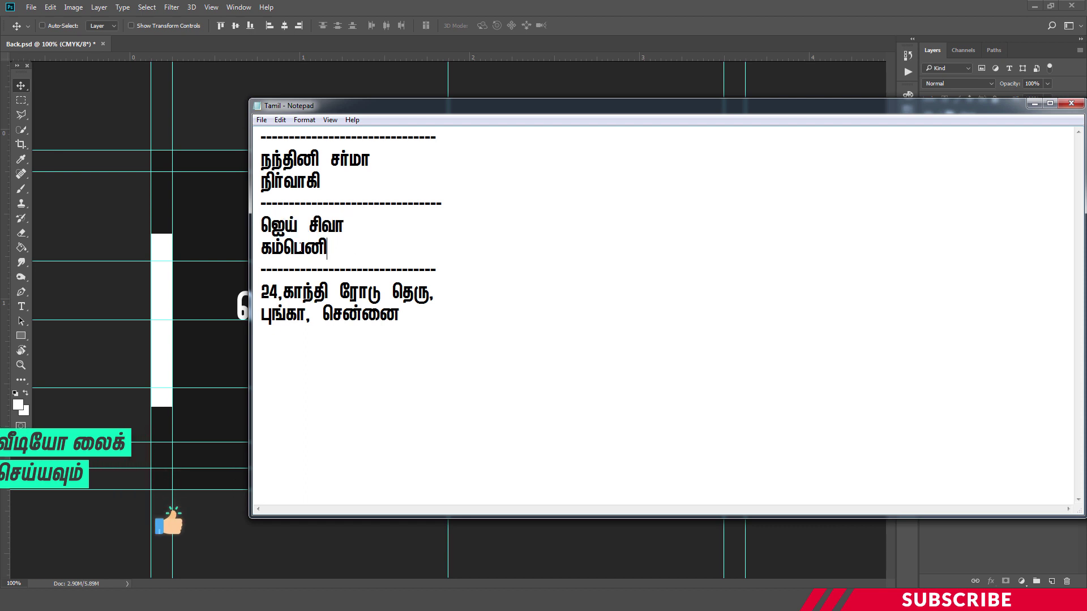
Copy the word கம்பெனி from the Notepad file
double_click(279, 247)
right_click(280, 245)
left_click(303, 282)
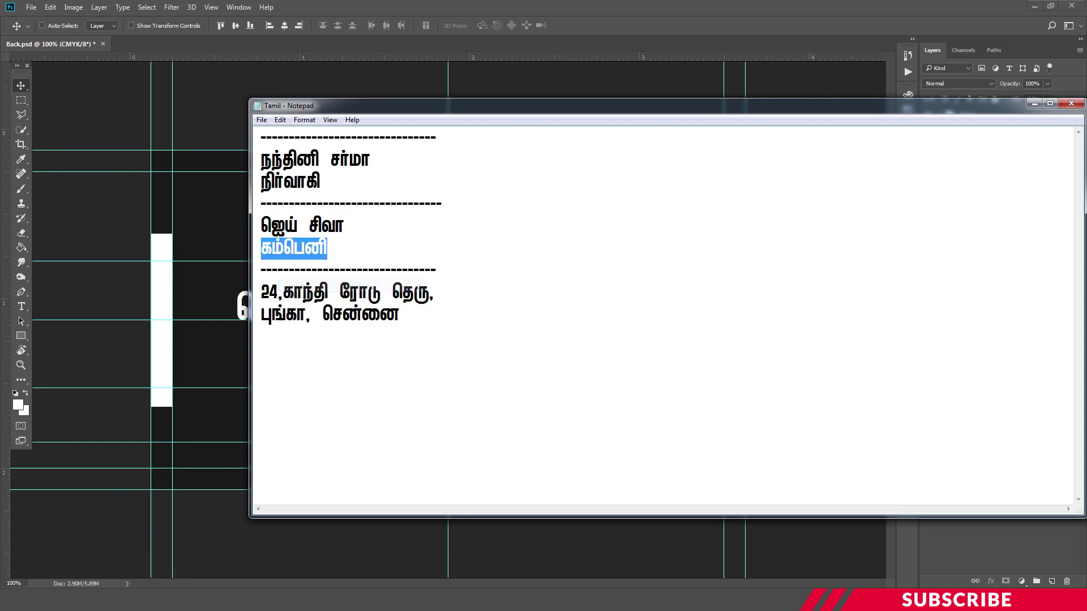
left_click(1034, 104)
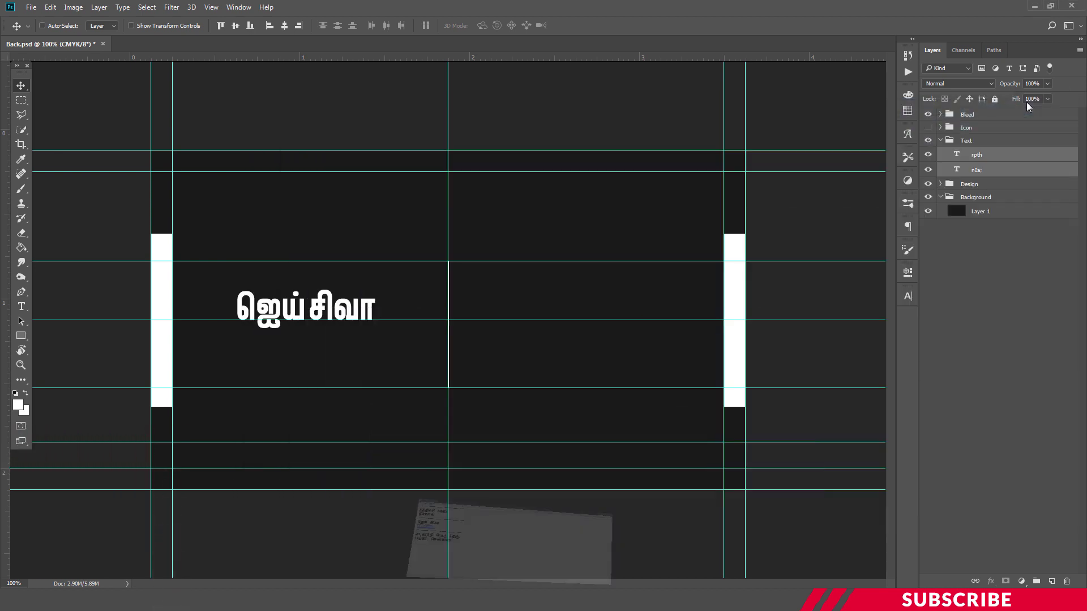
Paste கம்பெனி as a new text line beneath ஜெய் சிவா and scale it to about 90%
left_click(979, 154)
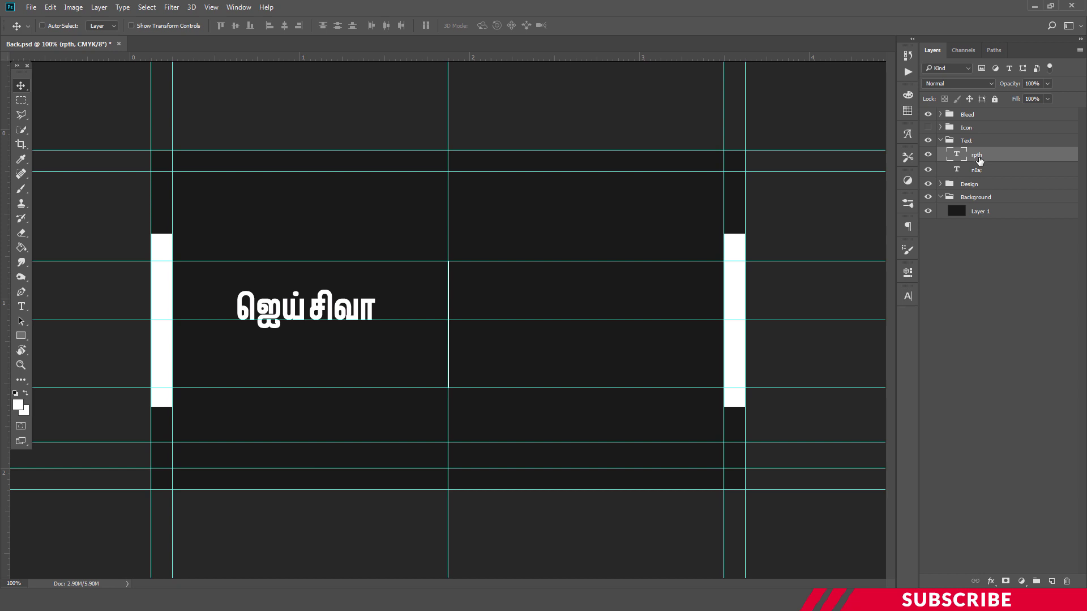
key("t")
left_click(278, 346)
key("ctrl+v")
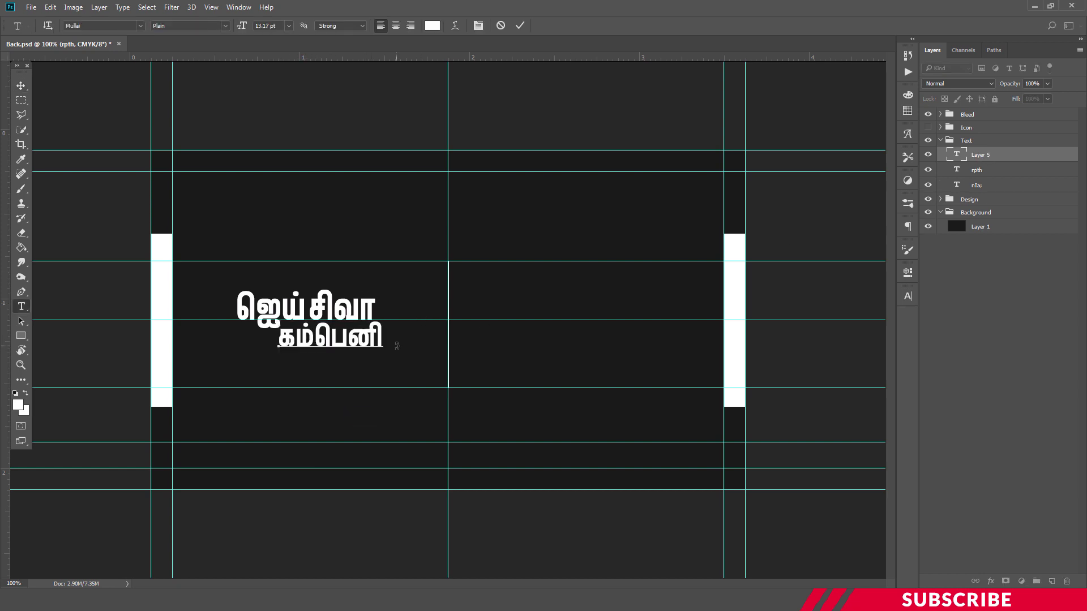
key("ctrl+Return")
key("v")
mouse_move(360, 338)
left_mouse_down()
mouse_move(335, 352)
mouse_move(346, 363)
mouse_move(336, 355)
left_mouse_up()
key("ctrl+t")
key("Return")
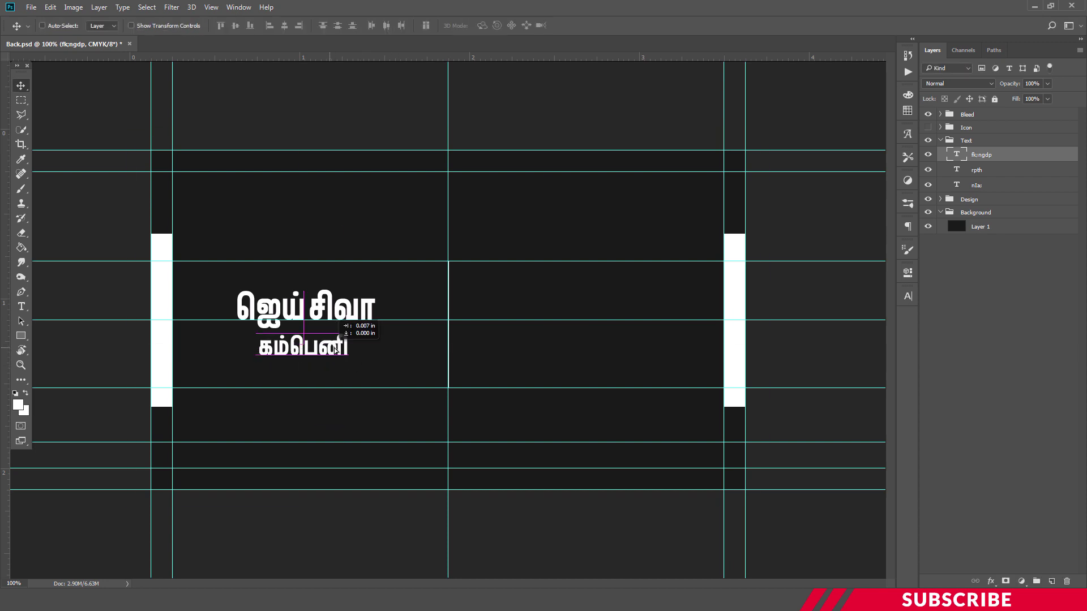
Nudge கம்பெனி up to centre it beneath the name, previewing without guides
key("ctrl+semicolon")
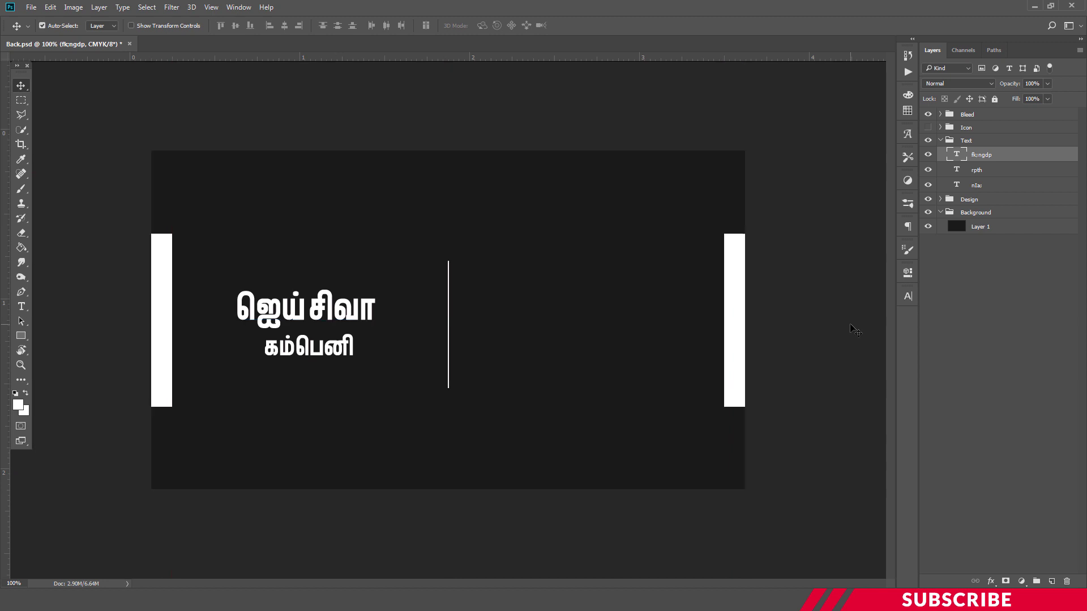
key("Up")
key("Up")
key("Up")
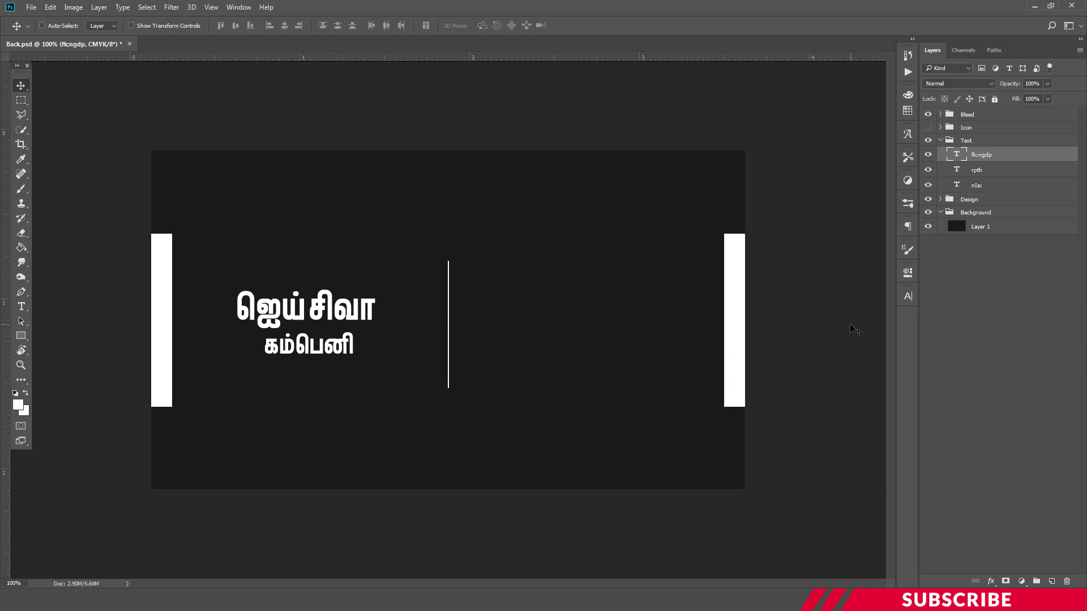
key("Up")
key("Up")
key("ctrl+minus")
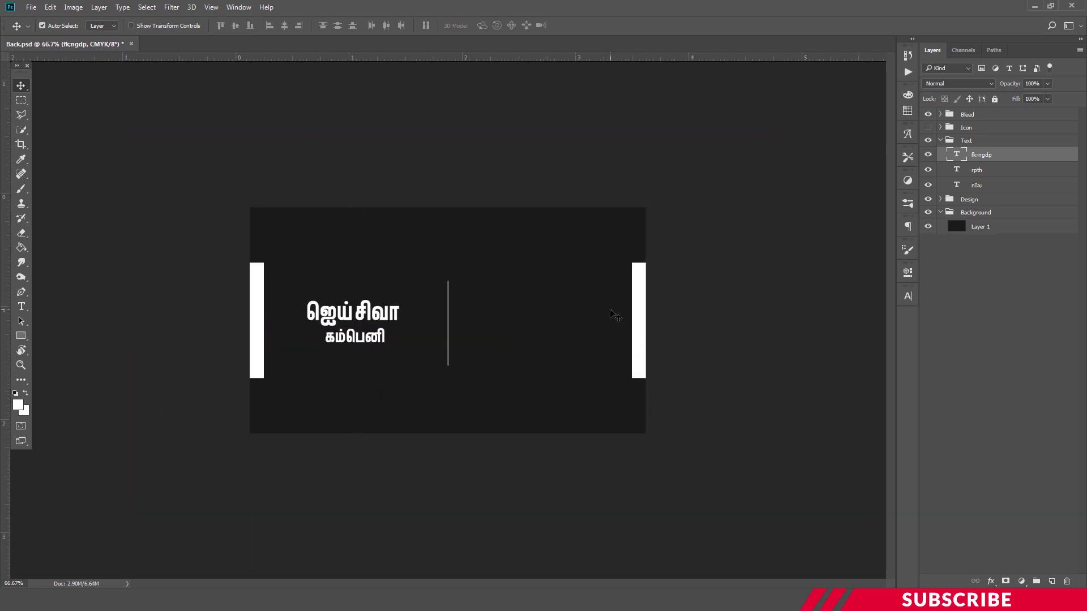
key("ctrl+plus")
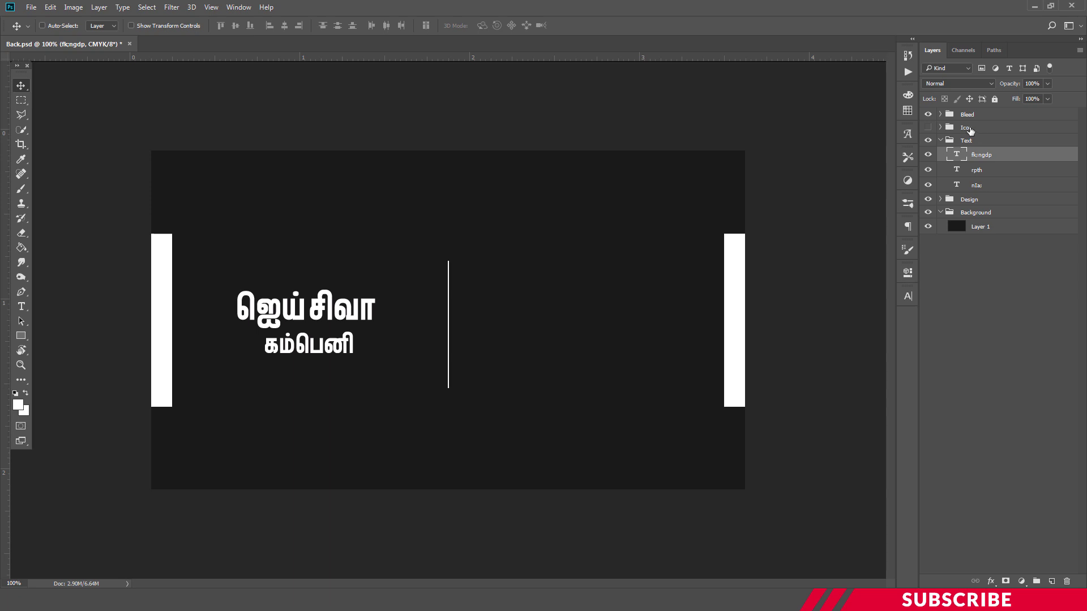
Collapse the Text group, expand the Icon group and make it visible
left_click(940, 142)
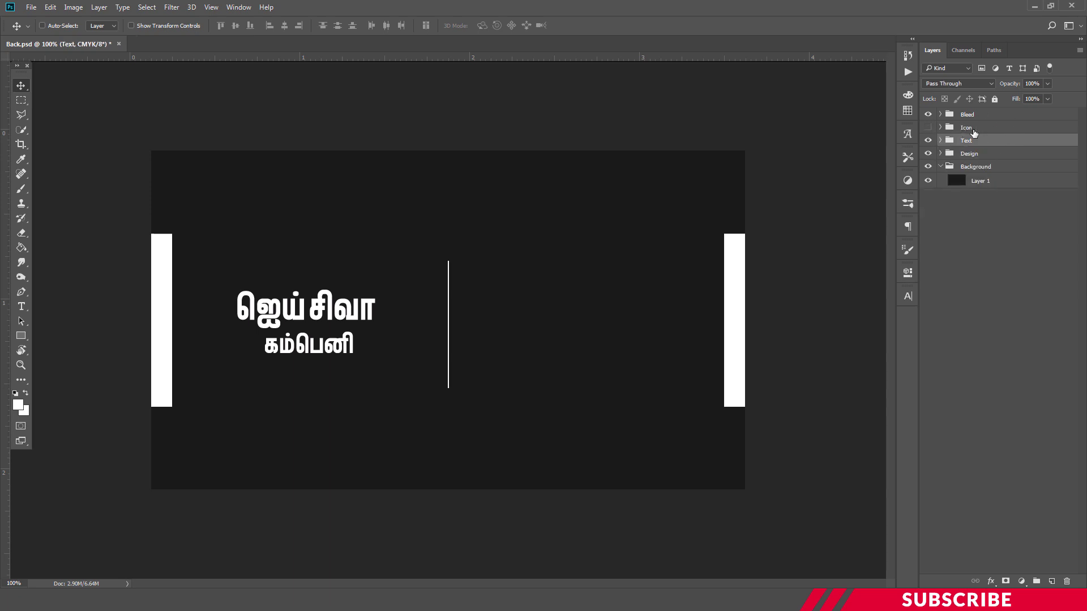
left_click(941, 127)
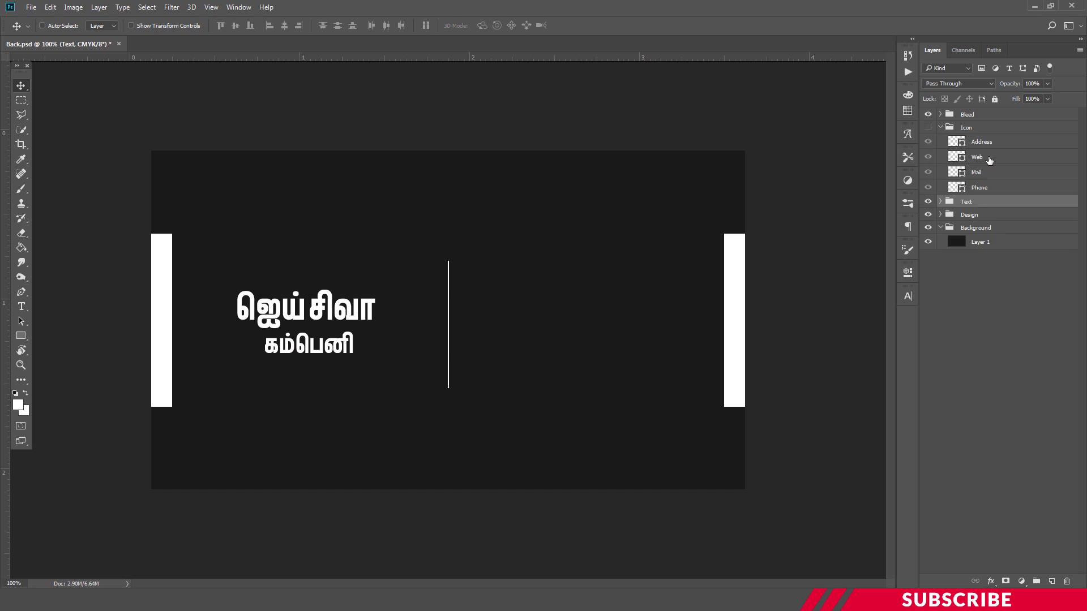
left_click(929, 127)
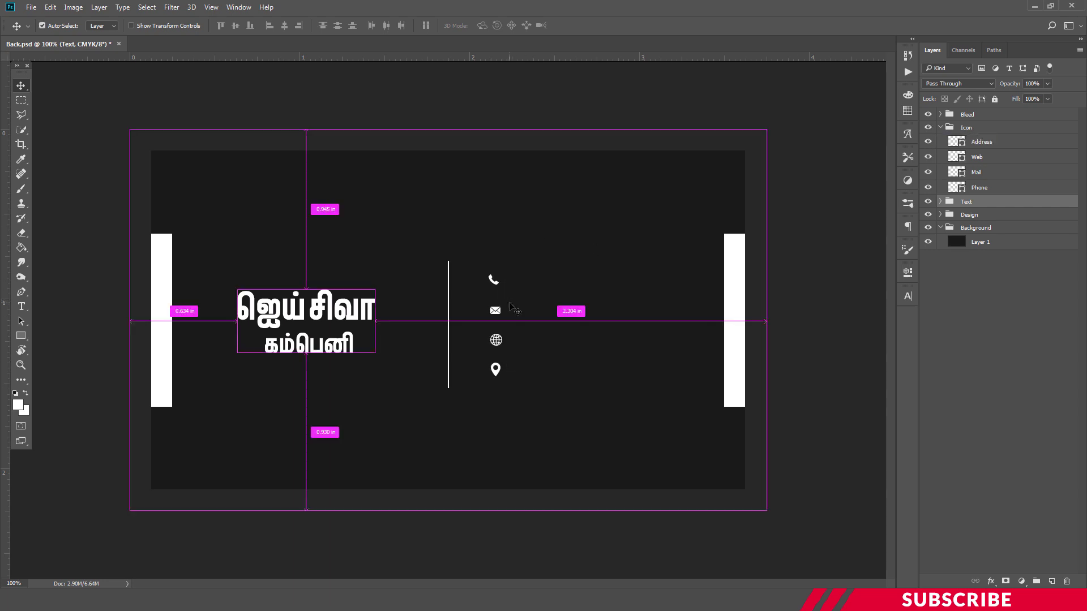
Add horizontal guides across the phone, mail, web and location icon rows
key("ctrl+semicolon")
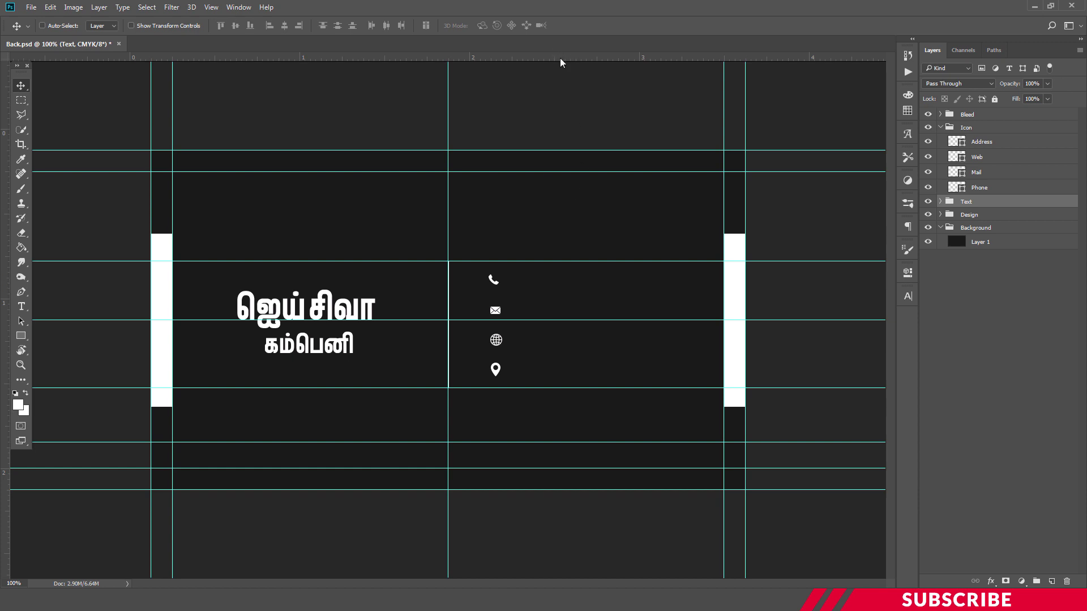
mouse_move(560, 58)
left_mouse_down()
mouse_move(575, 287)
mouse_move(582, 250)
left_mouse_up()
key("ctrl+plus")
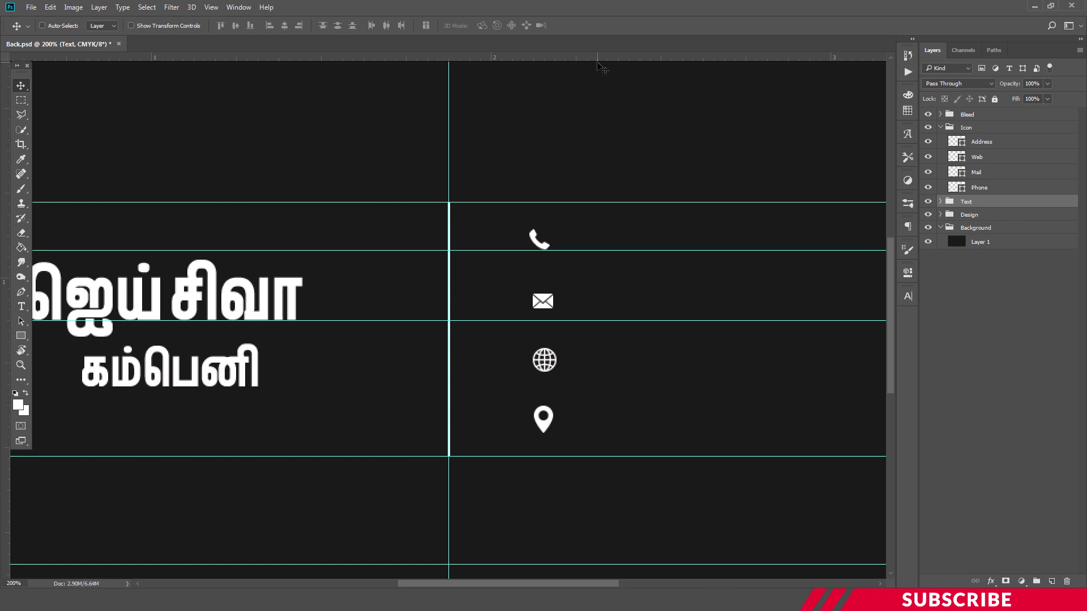
left_click_drag(590, 60, 602, 309)
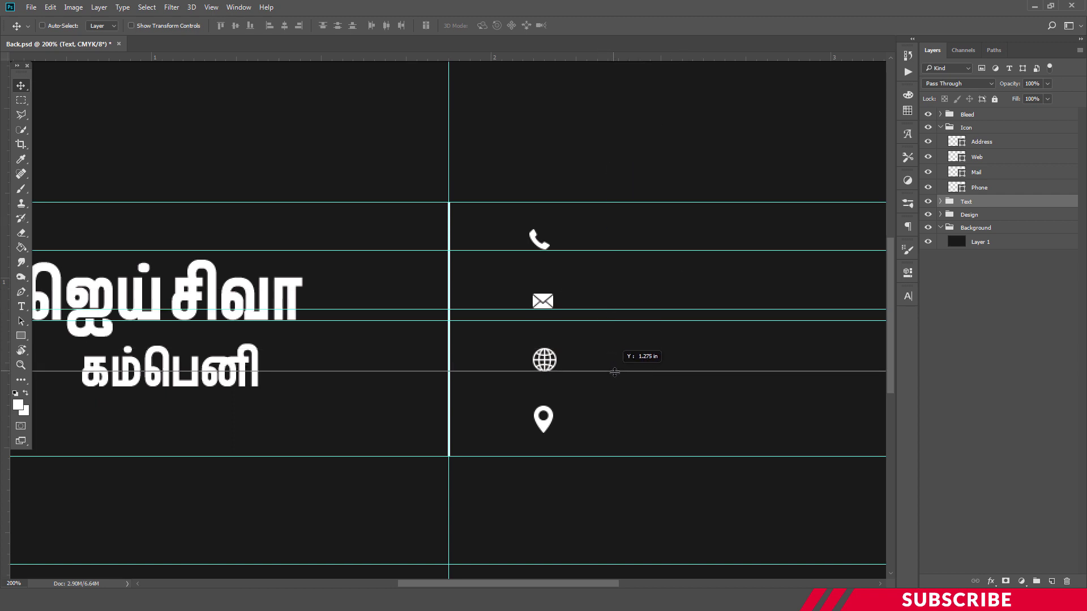
left_click_drag(600, 76, 623, 370)
left_click_drag(575, 58, 603, 429)
key("ctrl+minus")
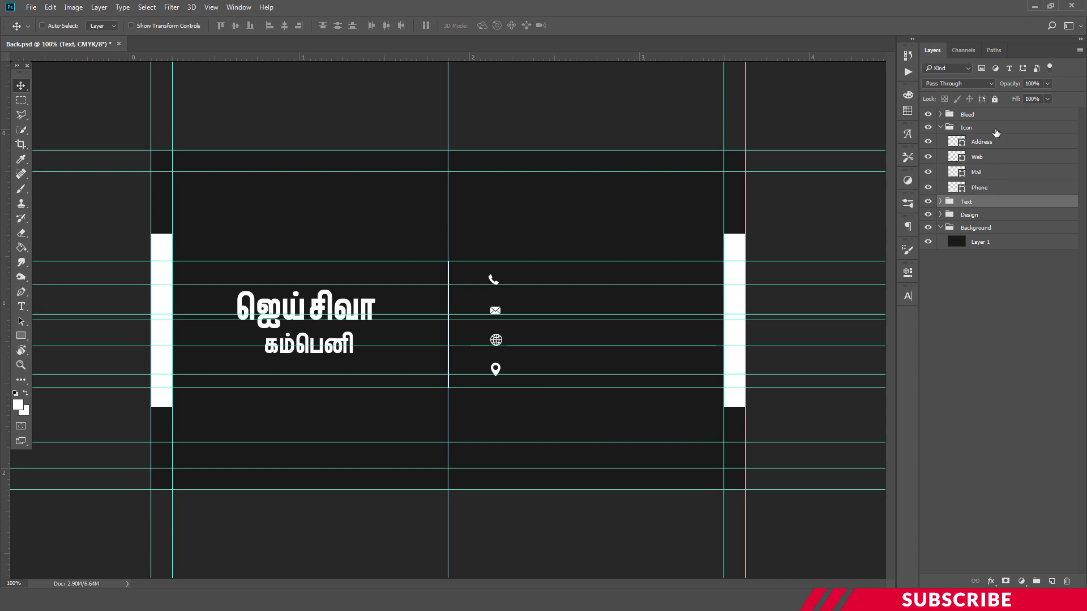
Add a new empty layer in the Text group with white as the foreground colour
left_click(941, 202)
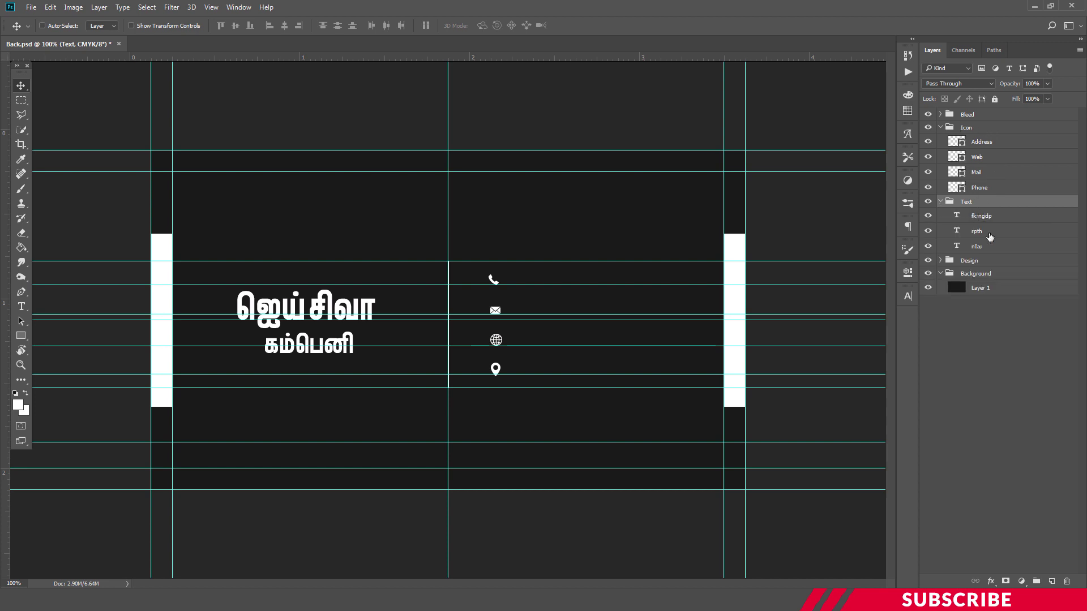
left_click(1052, 582)
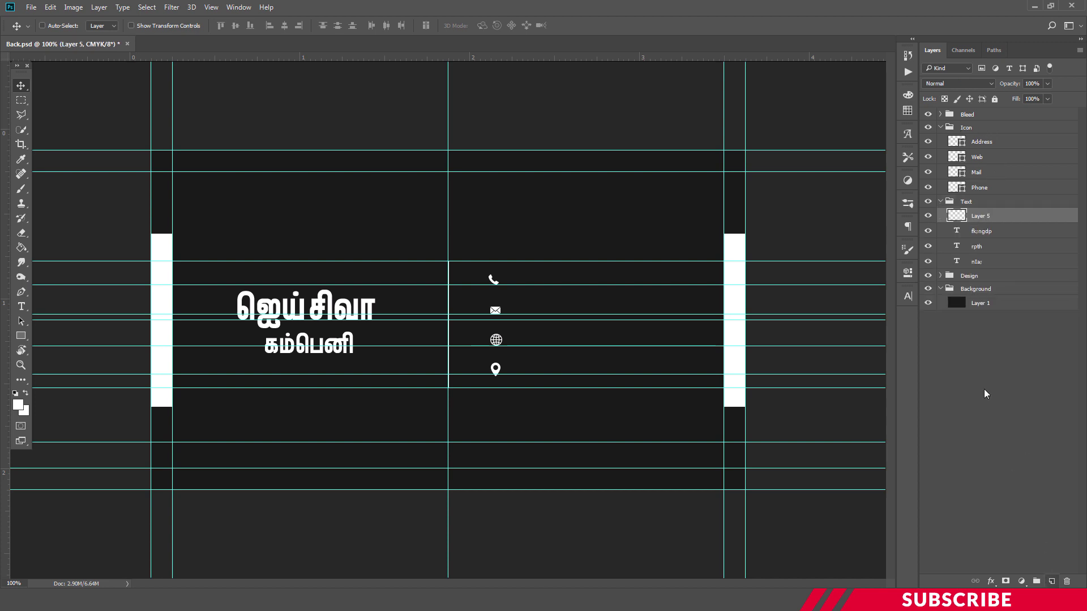
left_click(23, 405)
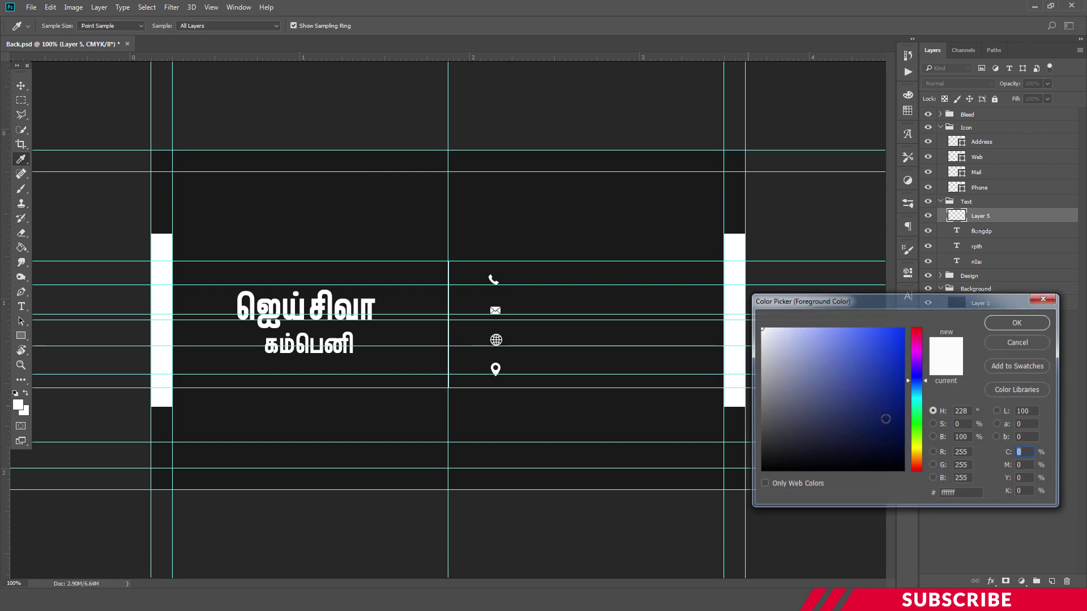
left_click(995, 325)
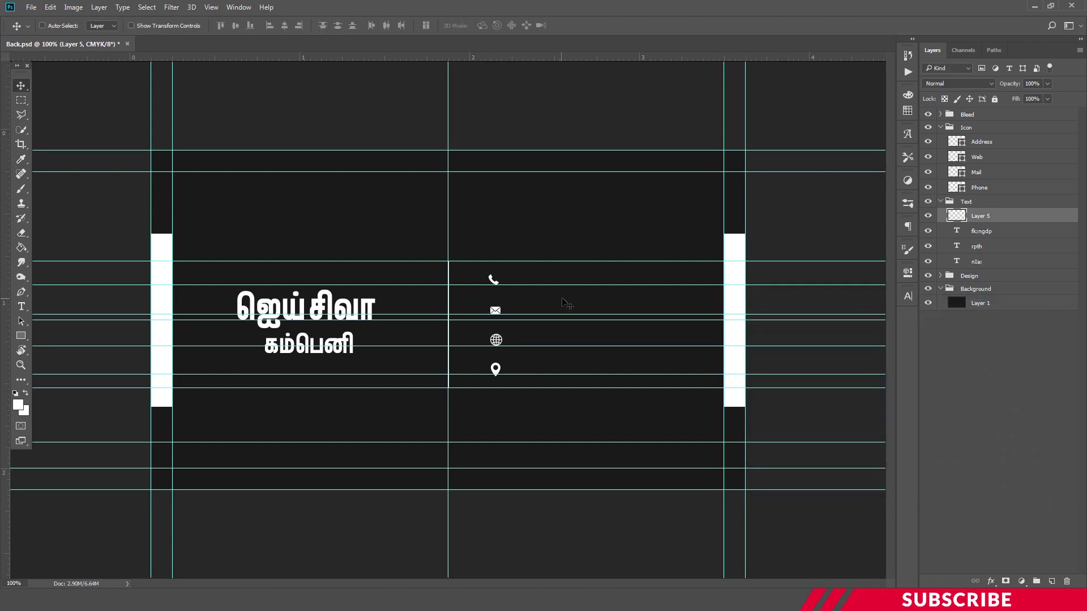
Start a text line beside the phone icon set in Lato at 6 pt
key("t")
left_click(552, 275)
type(".")
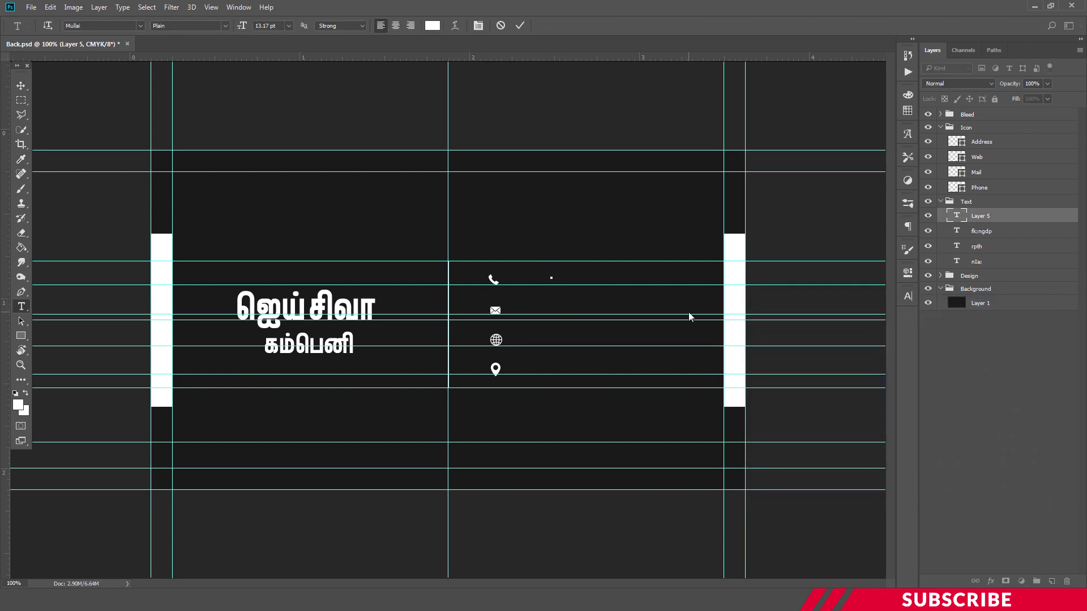
type("l")
key("ctrl+a")
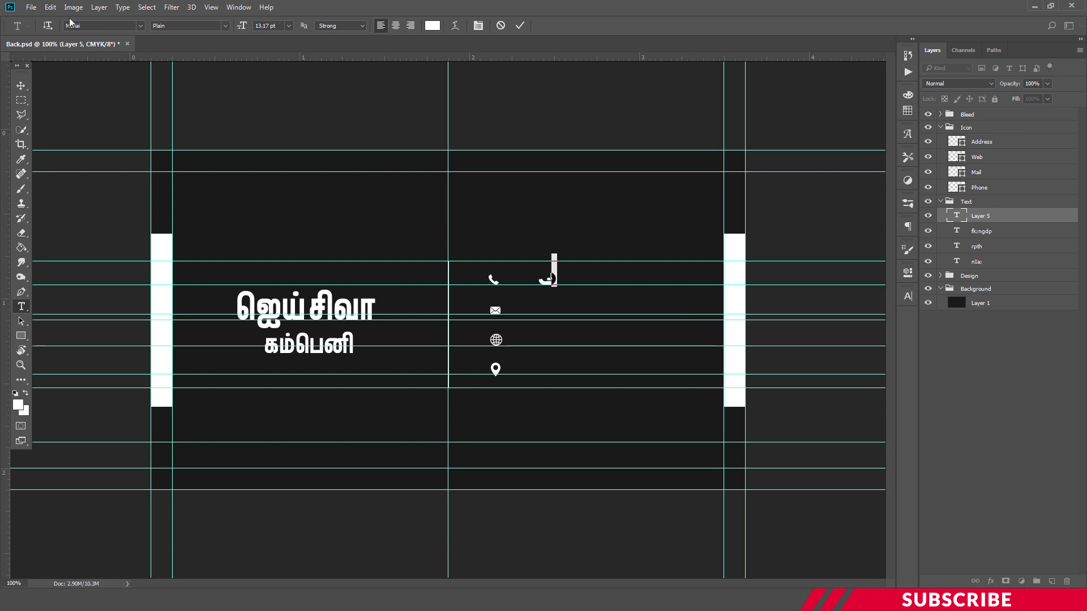
left_click(107, 28)
type("ato")
key("Return")
left_click(289, 26)
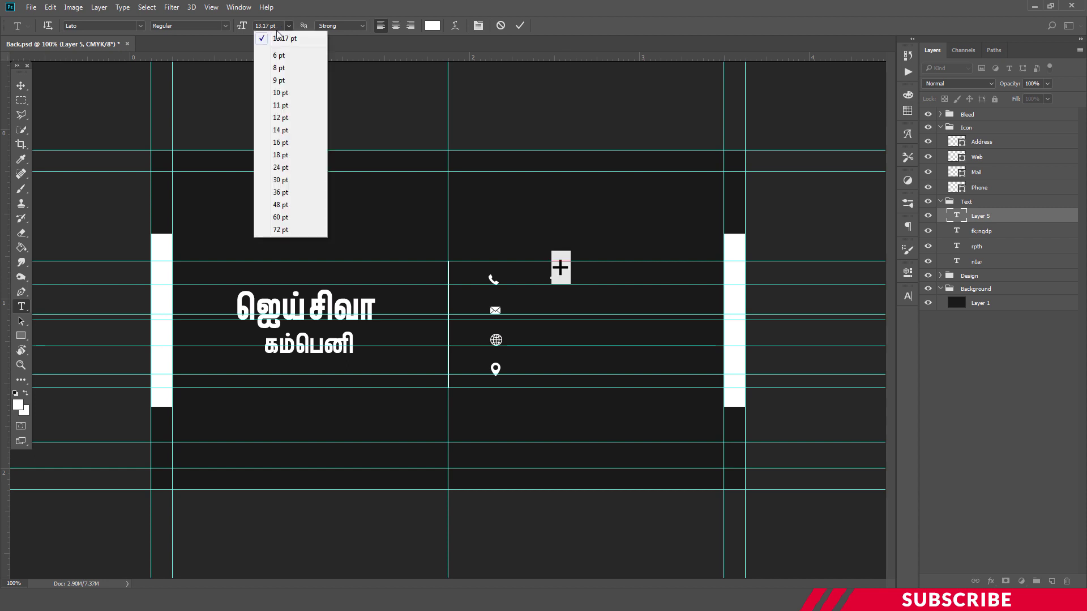
type("5")
key("ctrl+Return")
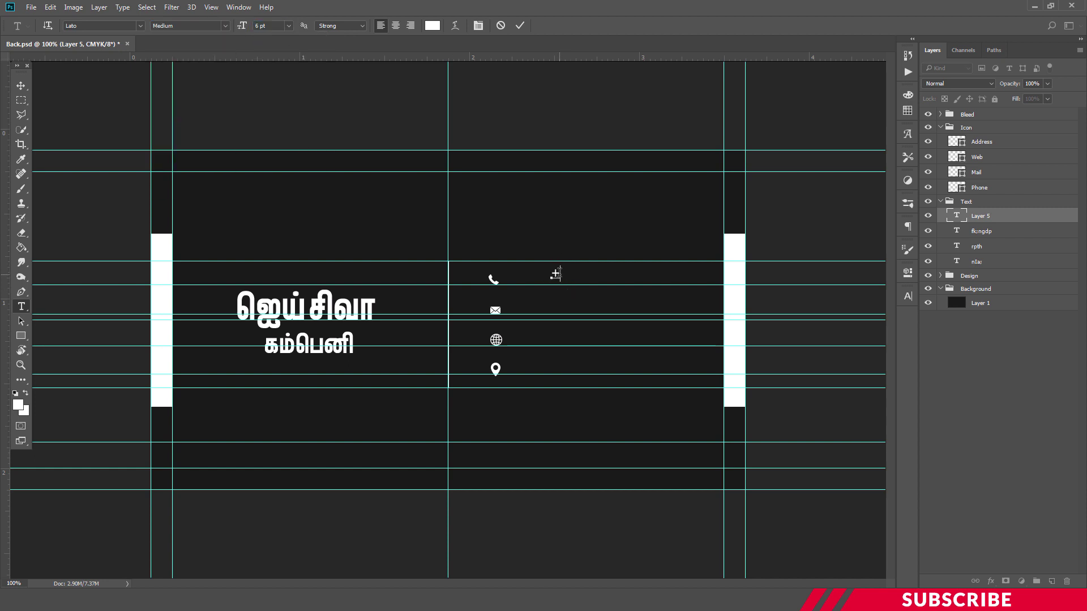
Align the text with the phone icon and enter the phone number after the plus sign
key("v")
left_click_drag(554, 275, 532, 288)
key("ctrl+plus")
key("t")
left_click(617, 243)
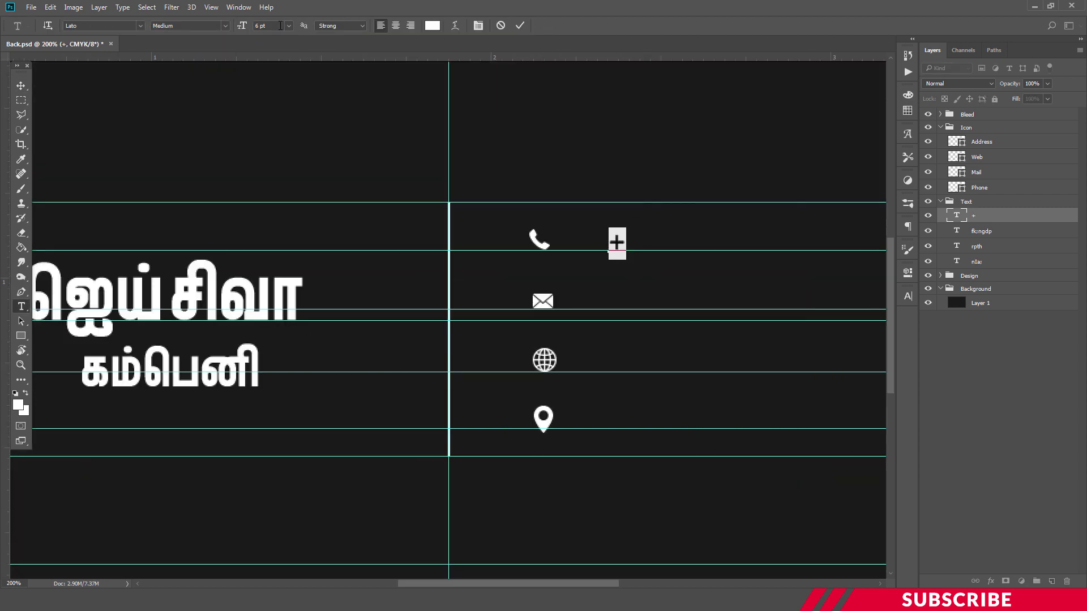
type("241 9782 23")
key("ctrl+Return")
Duplicate the phone line beside the mail icon and change it to a sample e-mail address
key("v")
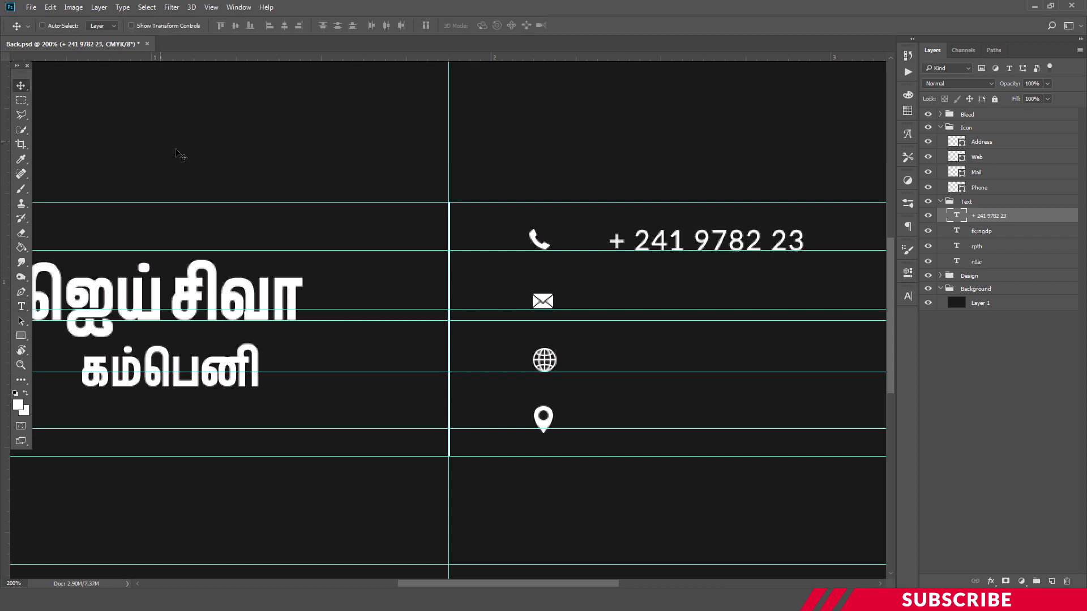
left_click_drag(705, 254, 705, 306)
double_click(704, 305)
type("mail")
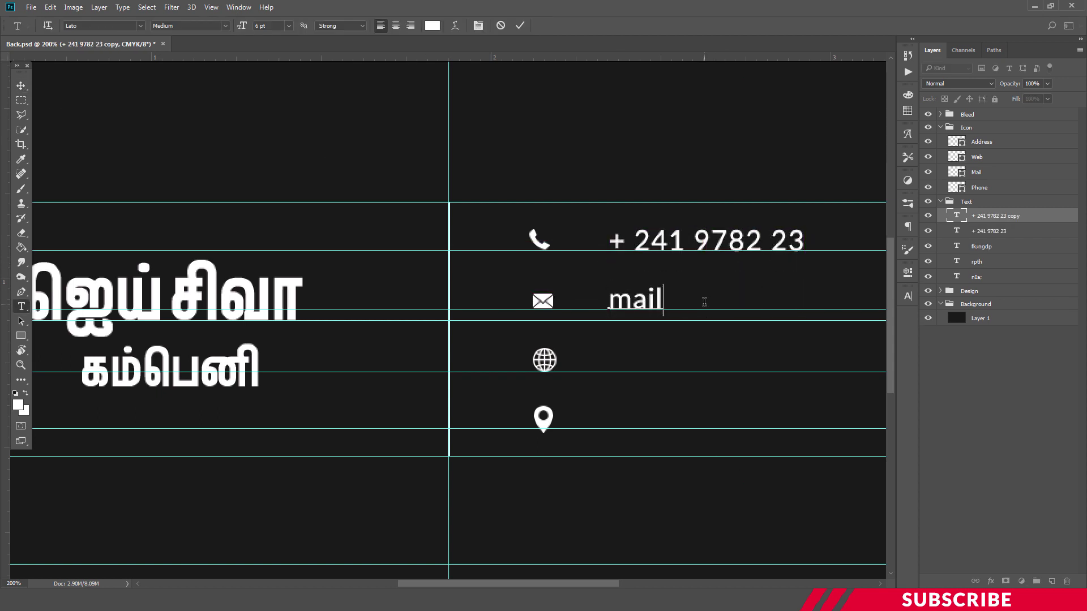
type("id@site.com")
key("ctrl+Return")
mouse_move(705, 302)
left_mouse_down()
mouse_move(705, 365)
mouse_move(667, 422)
left_mouse_up()
double_click(665, 361)
type("www.yoursite.com")
key("ctrl+Return")
key("v")
double_click(667, 421)
key("Delete")
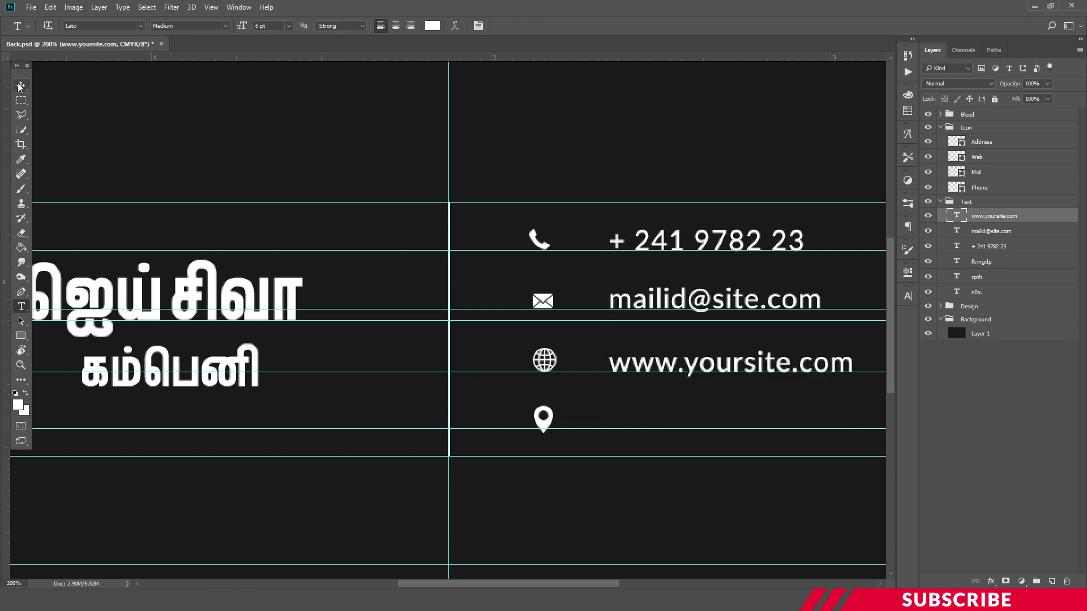
left_click(20, 86)
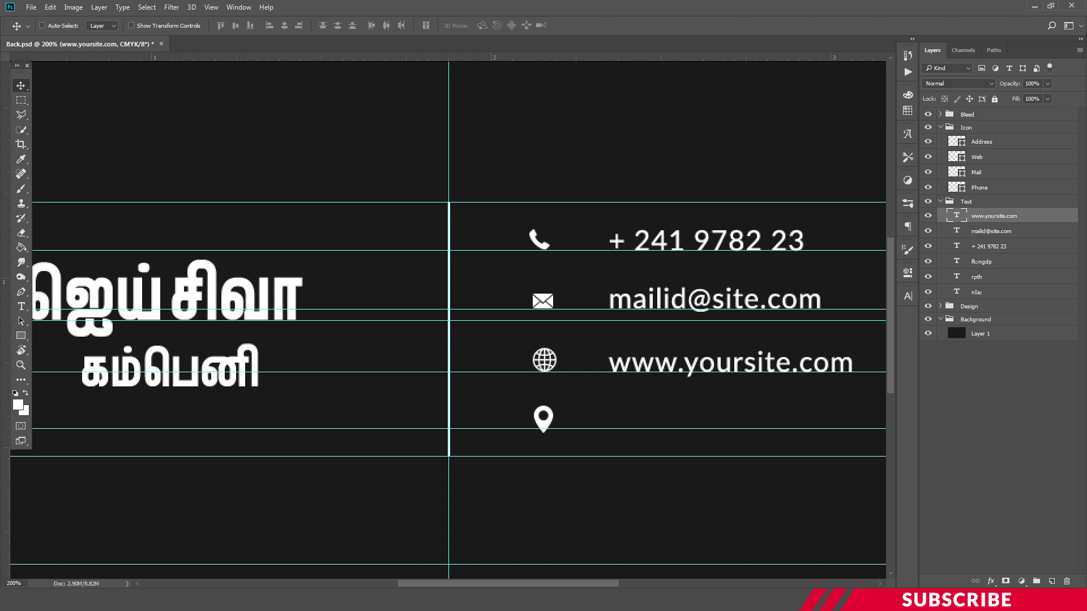
Copy the first Tamil address line from the notes and paste it beside the pin icon
left_click(525, 527)
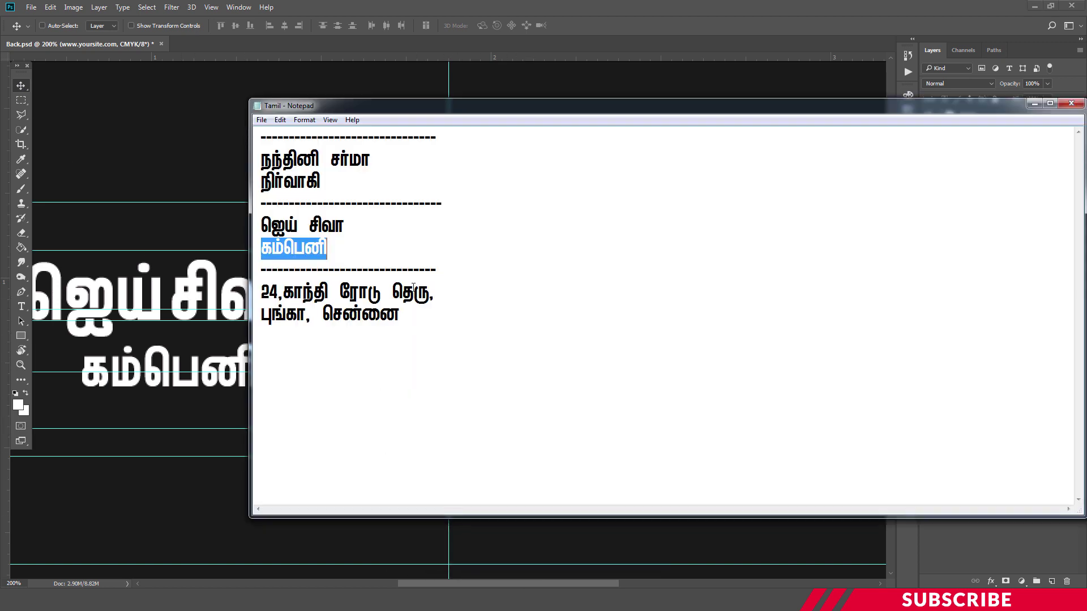
left_click_drag(435, 292, 259, 288)
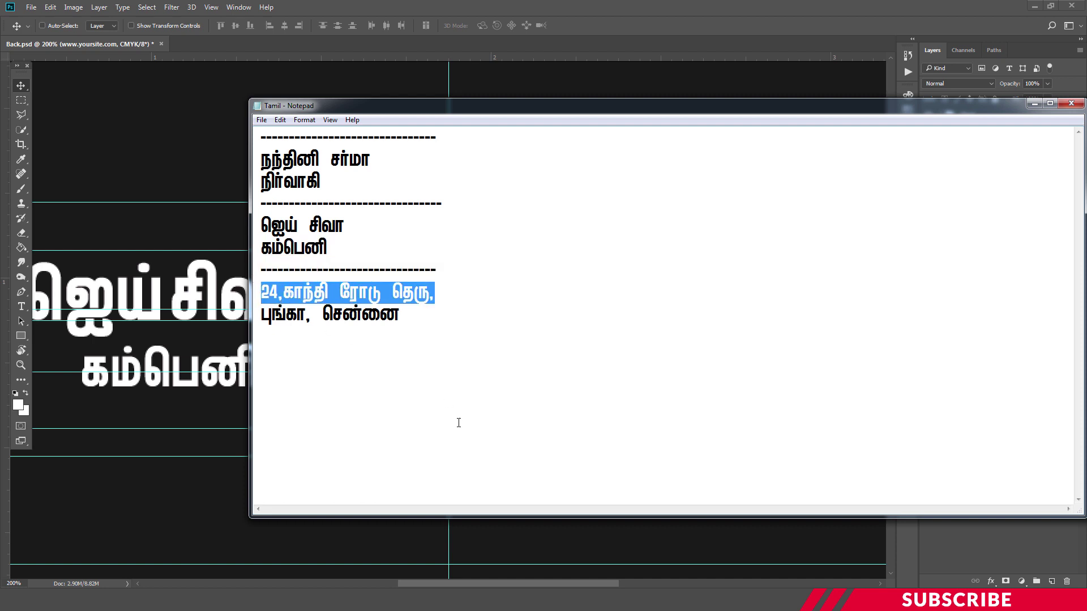
key("alt+Tab")
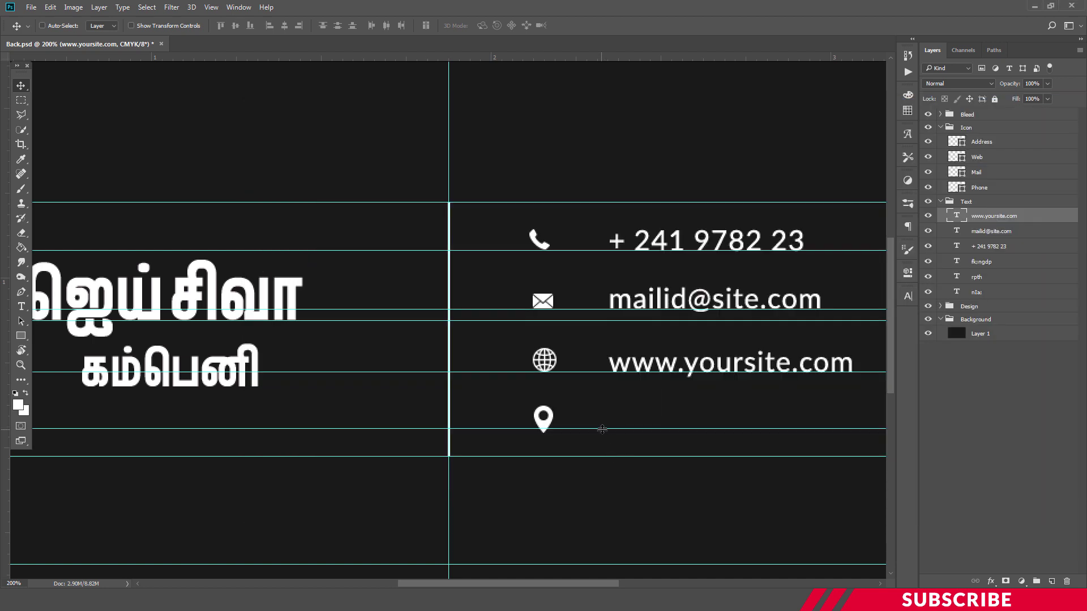
key("t")
left_click(613, 419)
key("ctrl+v")
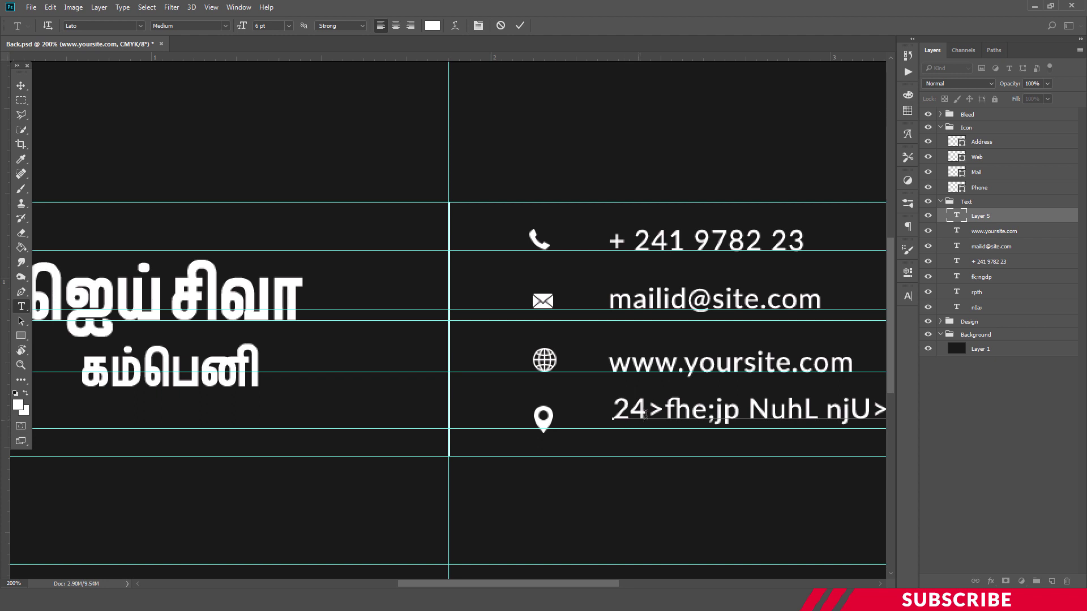
Set the address to Mullai Plain, trim its last words, and duplicate the layer
key("ctrl+a")
left_click(113, 28)
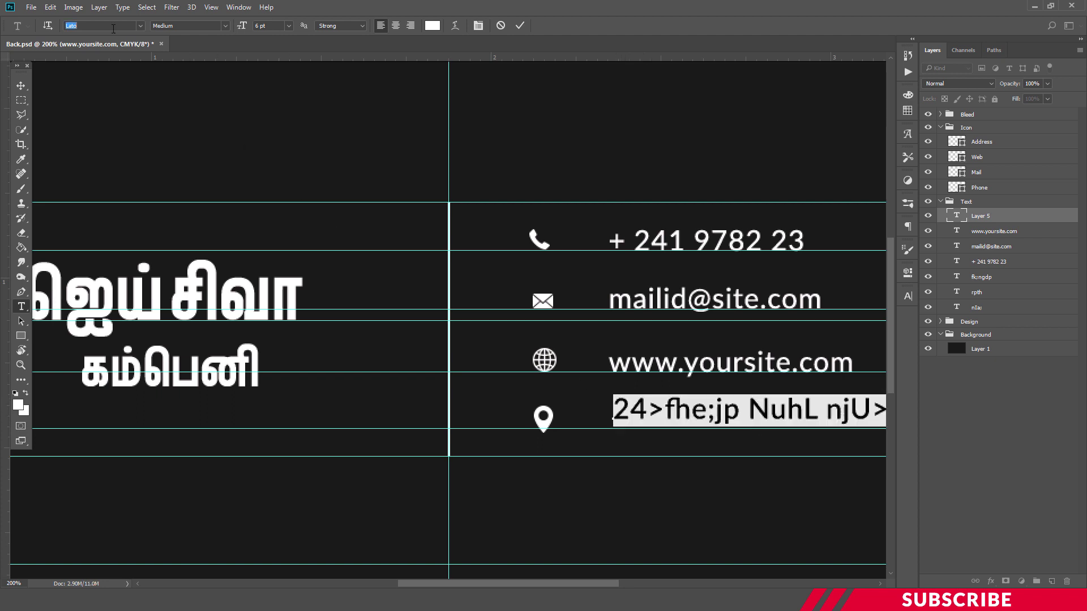
type("mulla")
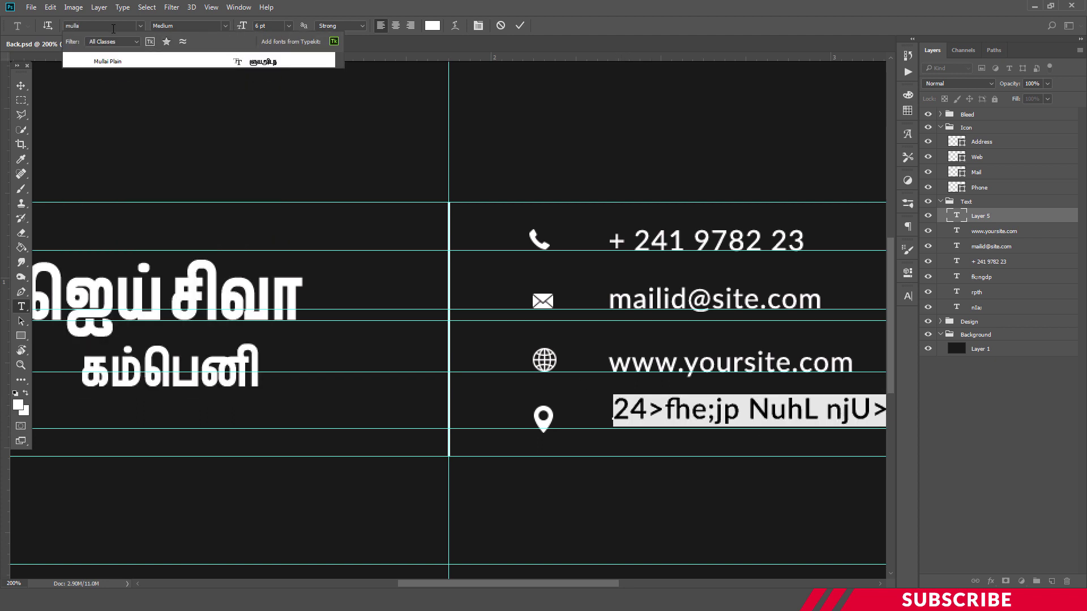
left_click(157, 59)
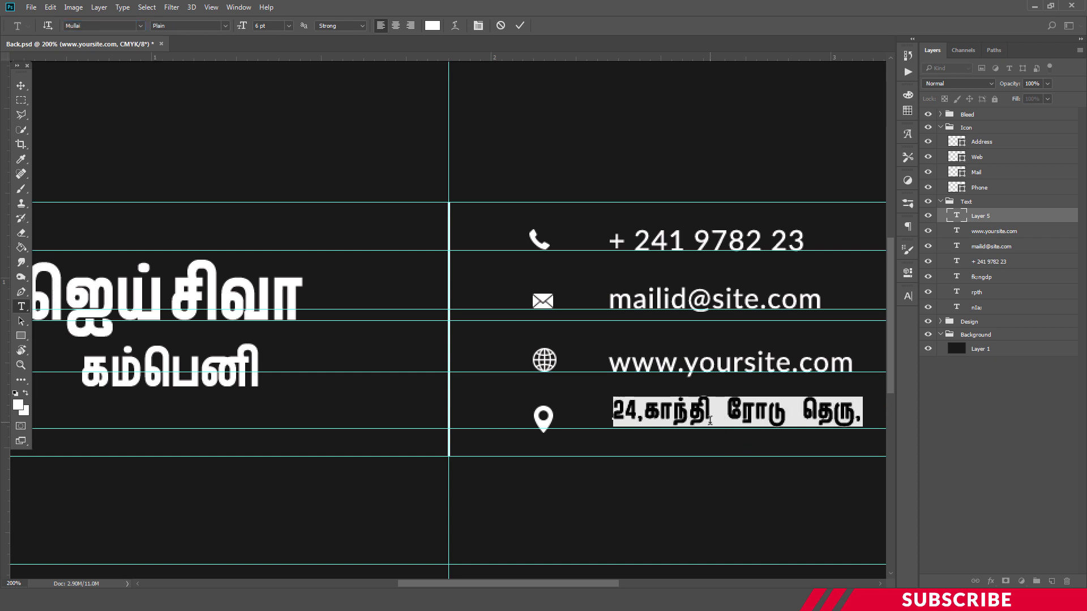
left_click(710, 420)
left_click_drag(727, 414, 866, 404)
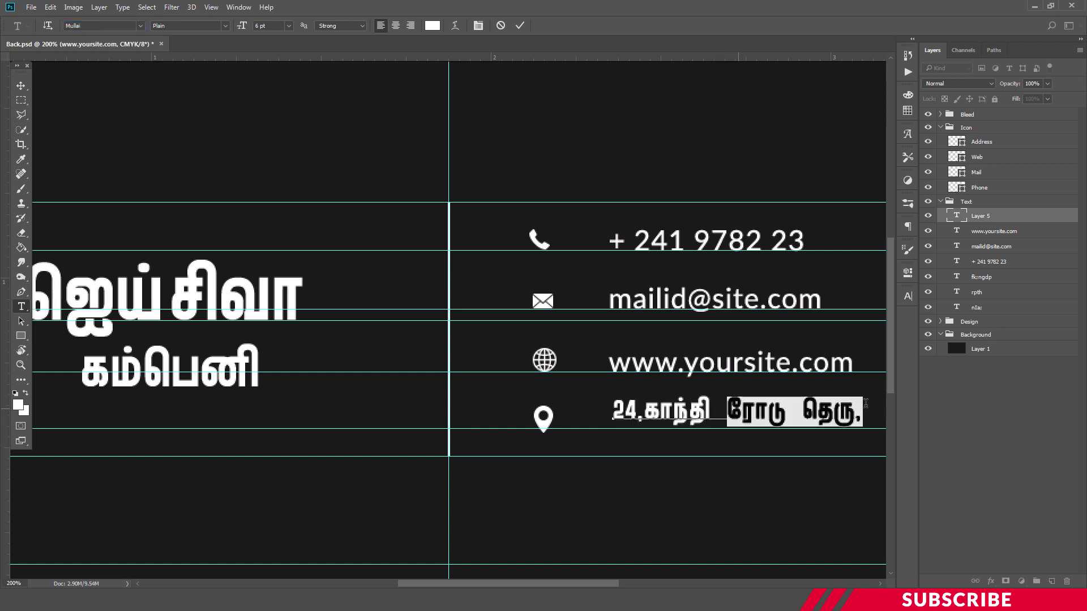
key("BackSpace")
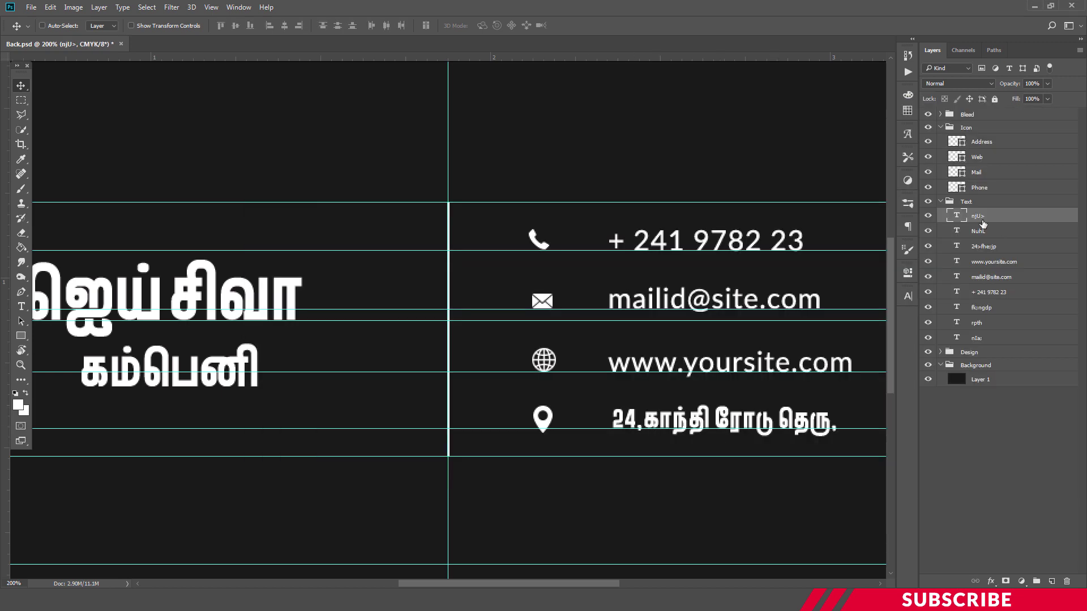
key("ctrl+j")
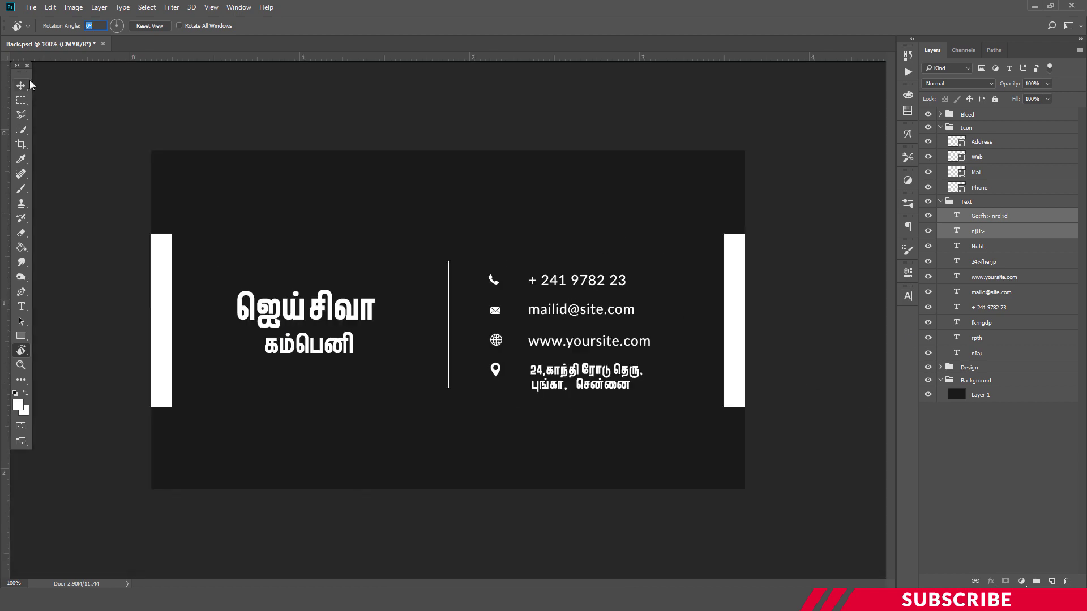
left_click(20, 86)
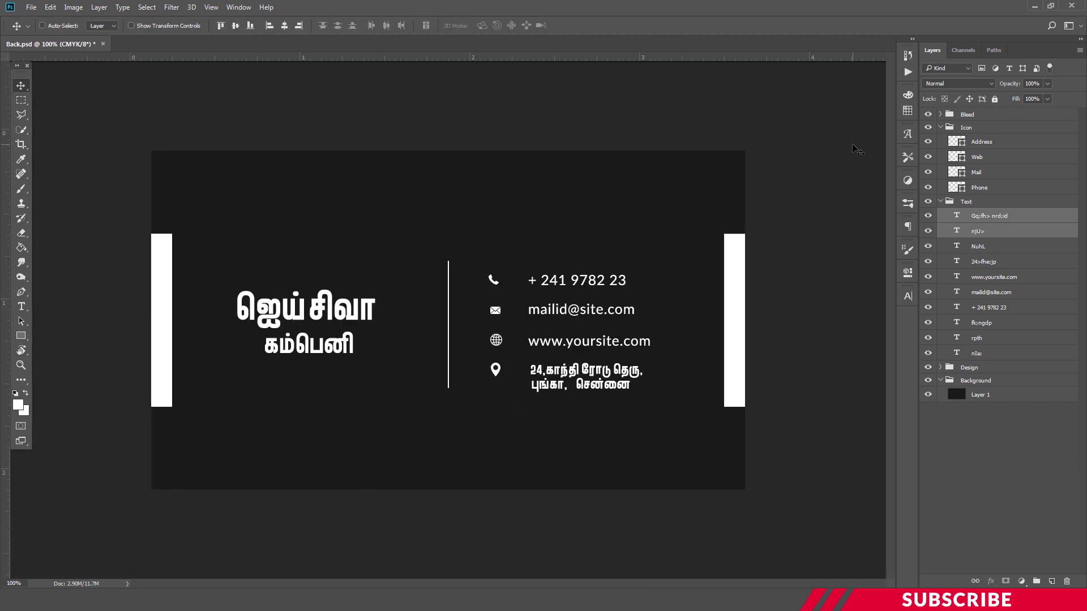